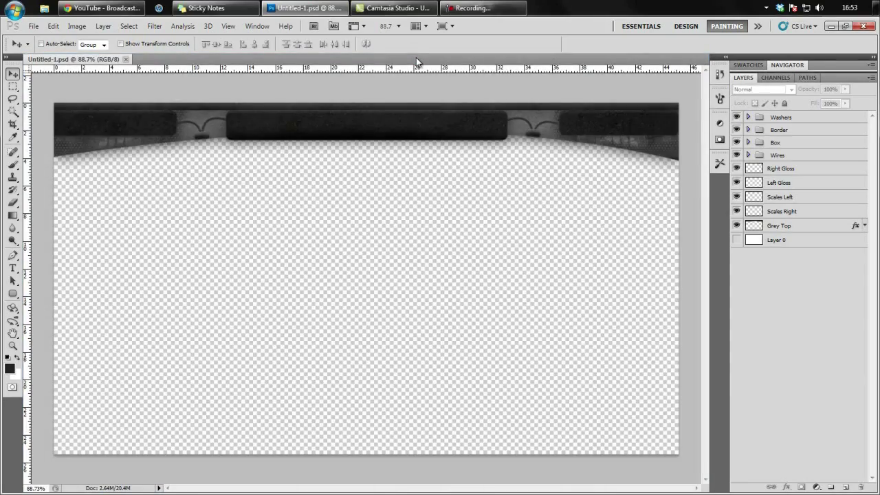
Start setting up a new document and check that its size is 1280 × 720 pixels
left_click(416, 57)
left_click_drag(416, 57, 417, 57)
left_click(33, 26)
left_click(52, 39)
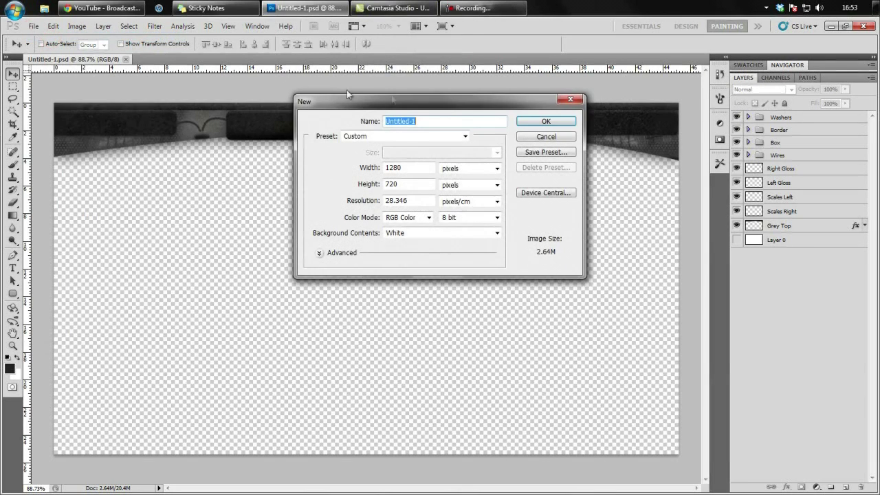
double_click(411, 167)
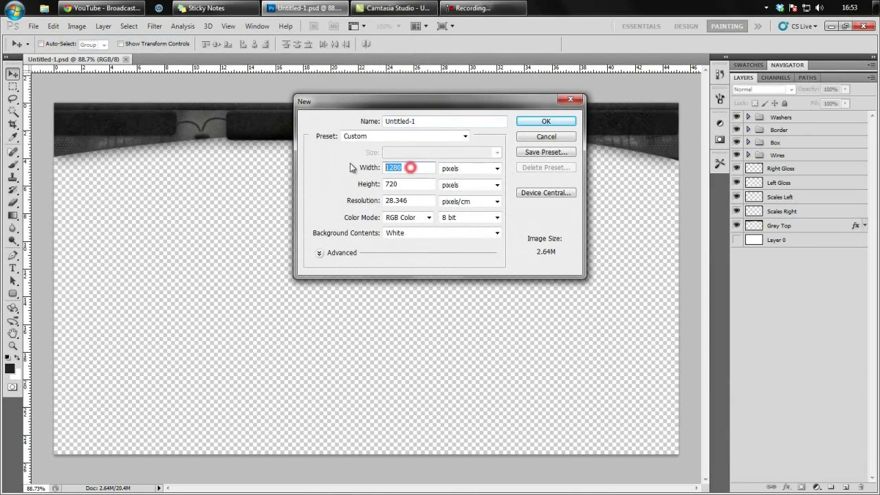
double_click(406, 185)
double_click(418, 167)
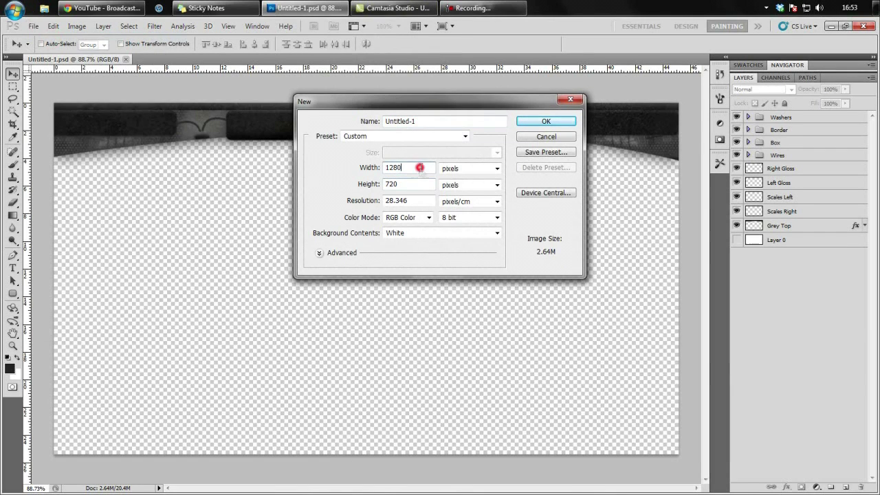
Launch Vegas Pro 11.0 and return to the new-document settings in Photoshop
left_click(3, 6)
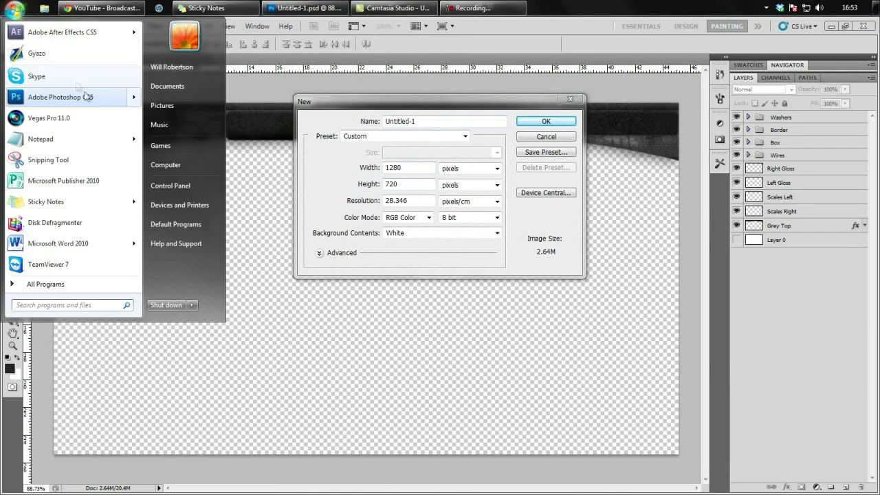
left_click(396, 151)
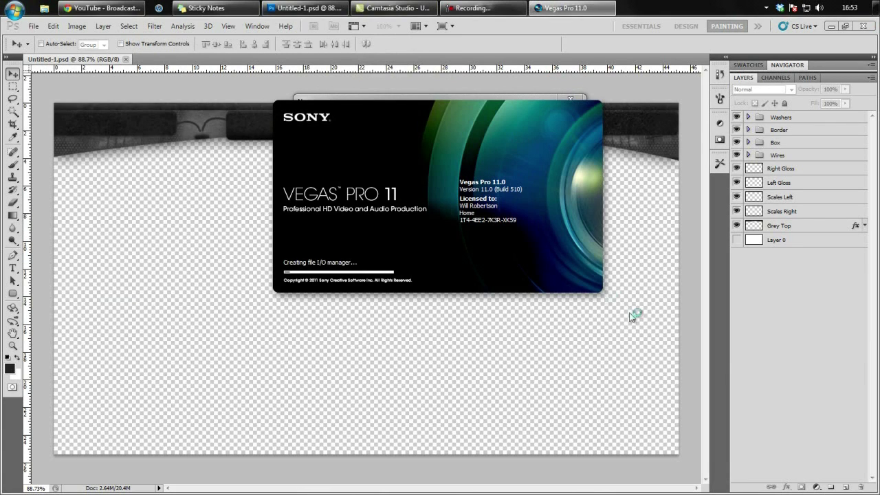
left_click(605, 6)
left_click(554, 39)
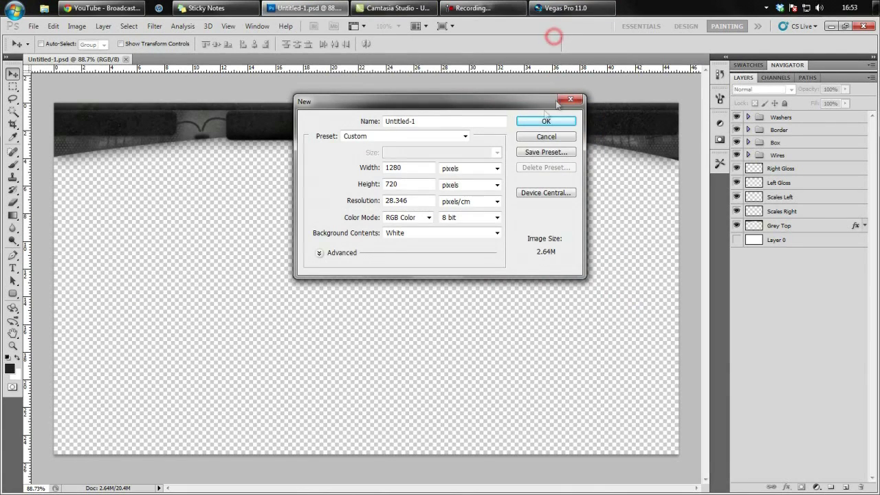
left_click(570, 7)
left_click(481, 96)
Replace the resolution value in pixels/cm and create the 1280 × 720 pixel RGB document with a white background
double_click(429, 171)
double_click(415, 187)
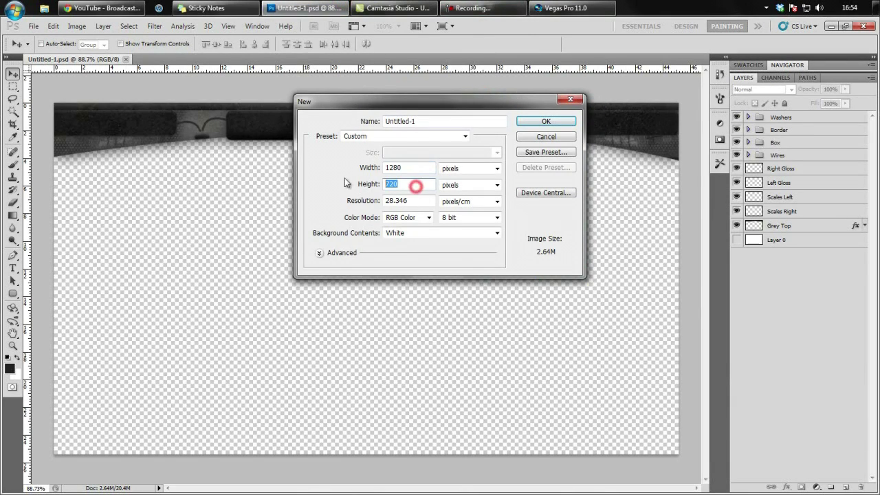
left_click(581, 6)
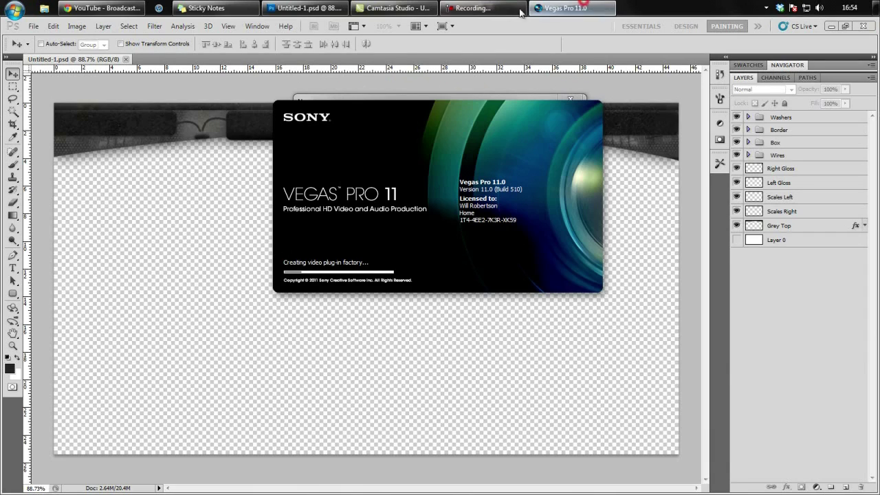
left_click(306, 8)
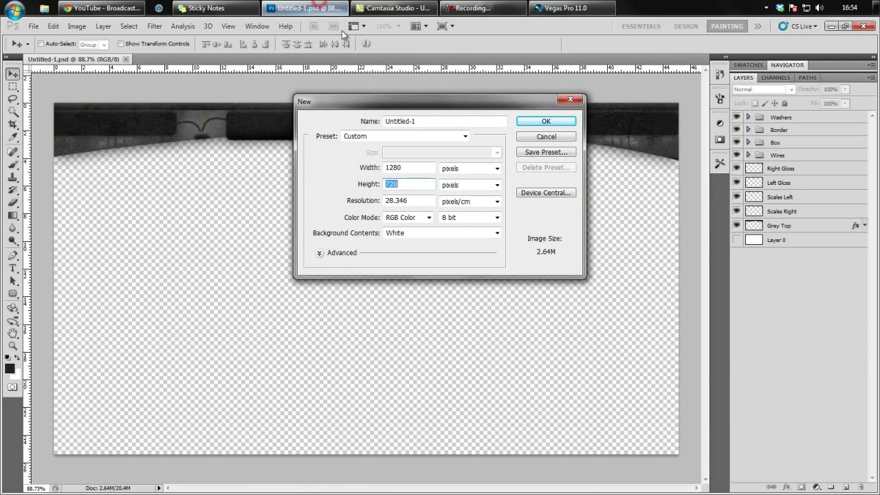
double_click(426, 164)
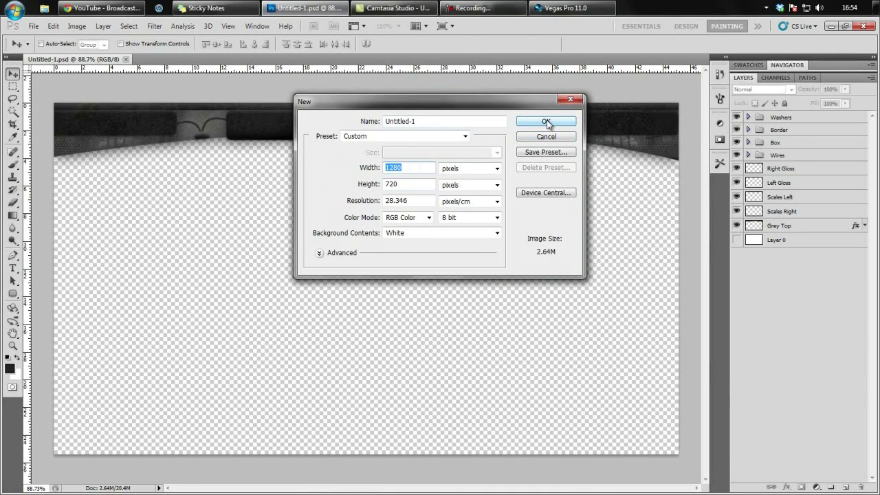
double_click(431, 200)
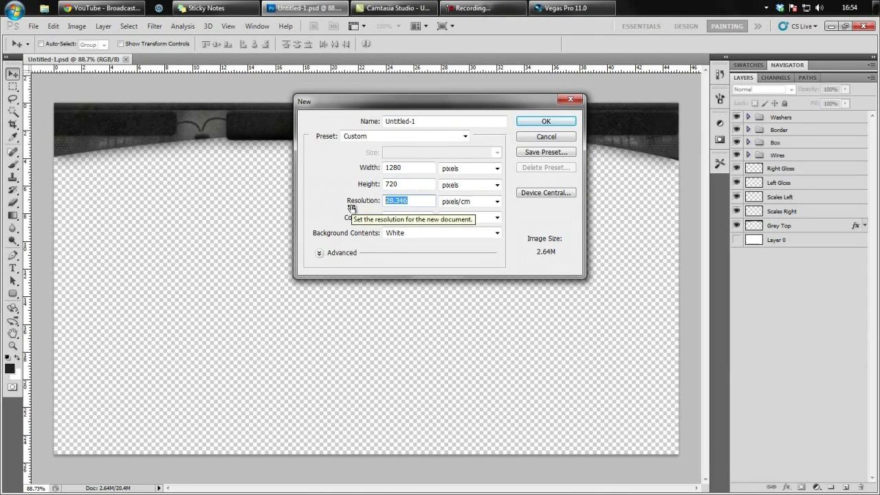
key("BackSpace")
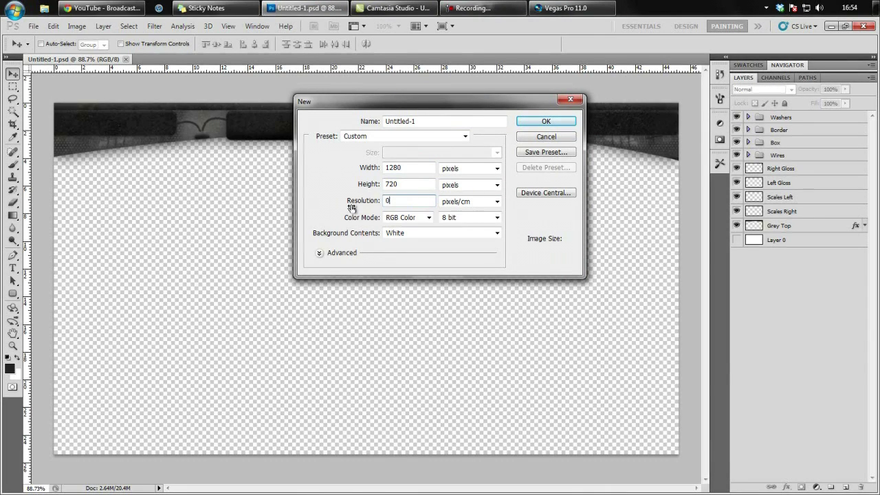
key("Return")
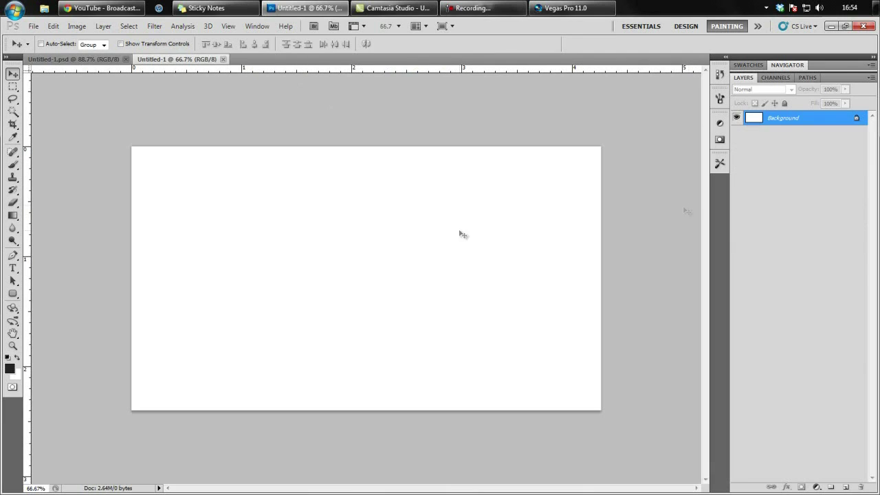
Convert the locked Background into a regular layer named Layer 0 and expand the Navigator
double_click(792, 119)
key("Return")
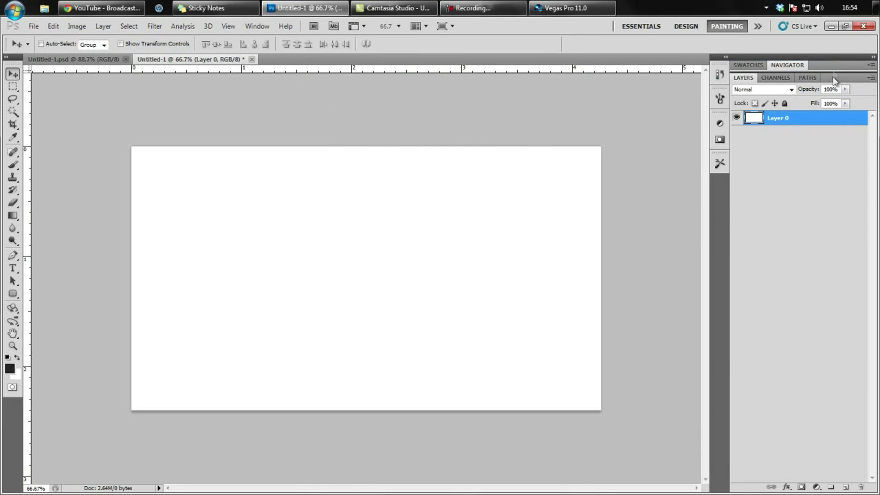
double_click(831, 67)
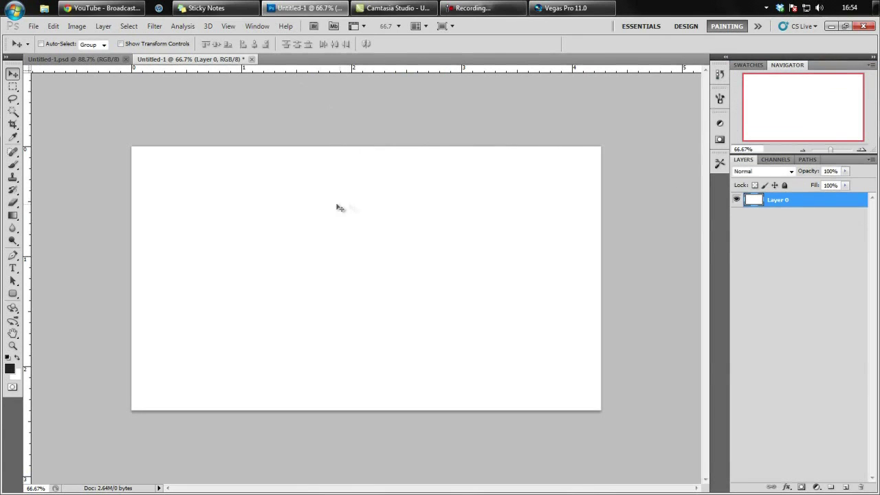
Switch to Vegas Pro, decline restoring the autosaved project and start a new project
left_click(580, 7)
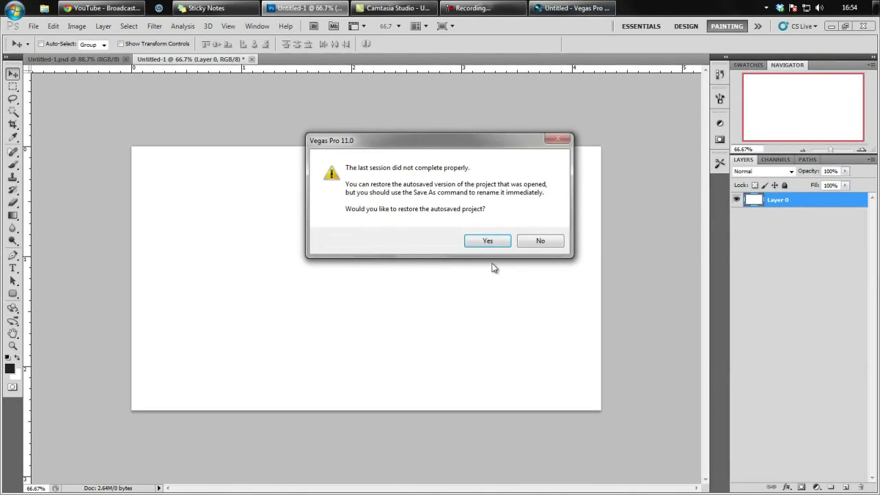
left_click(536, 240)
left_click(9, 33)
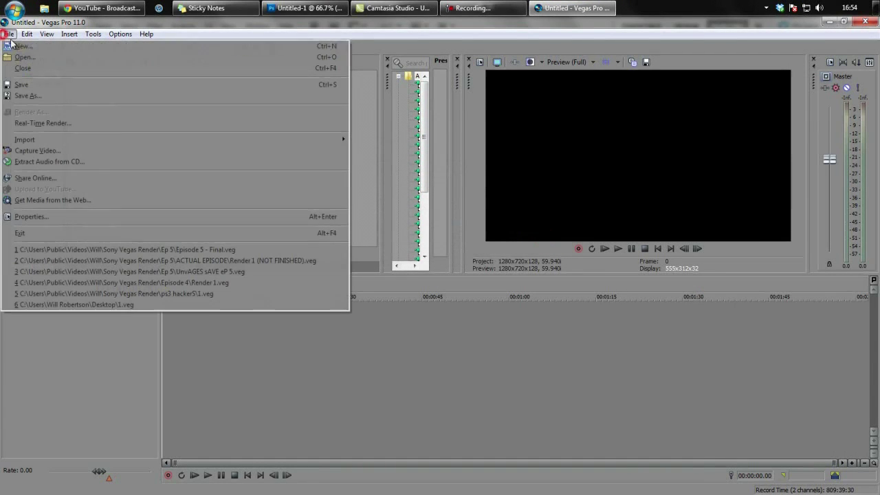
left_click(24, 46)
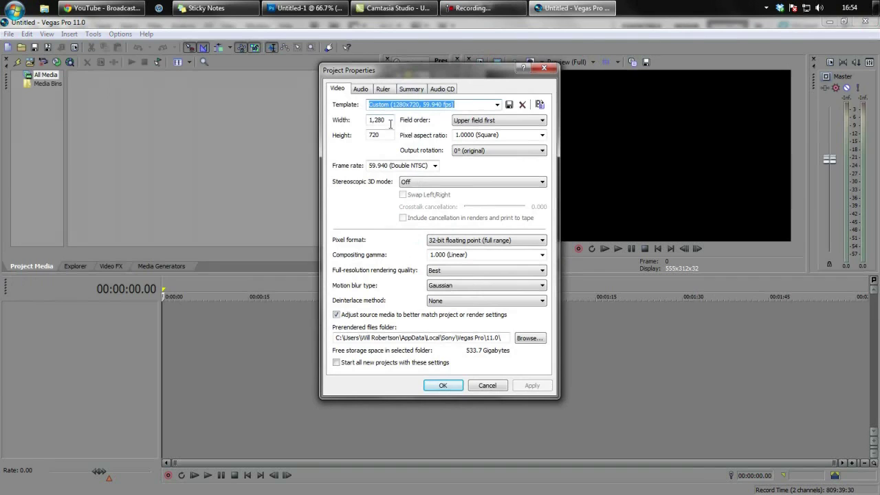
Check the new project's frame size of 1280 × 720, create the project and dismiss the Sony Net Notify window
double_click(387, 120)
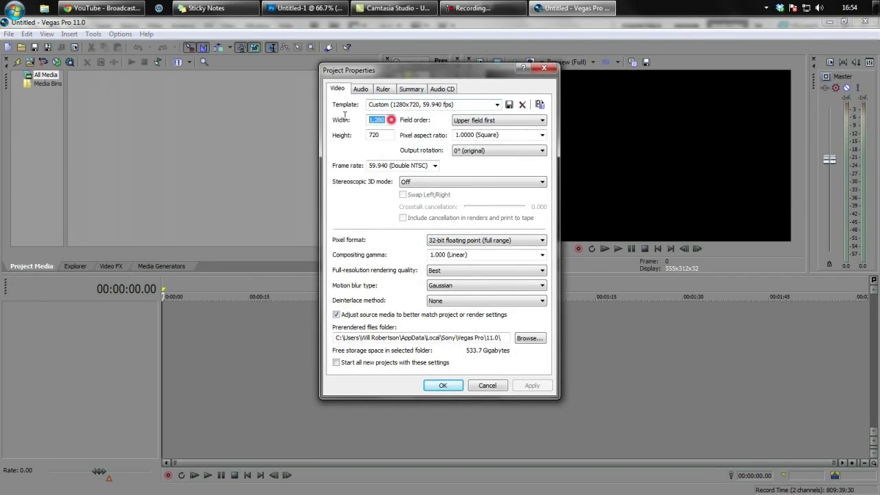
double_click(386, 135)
left_click(388, 134)
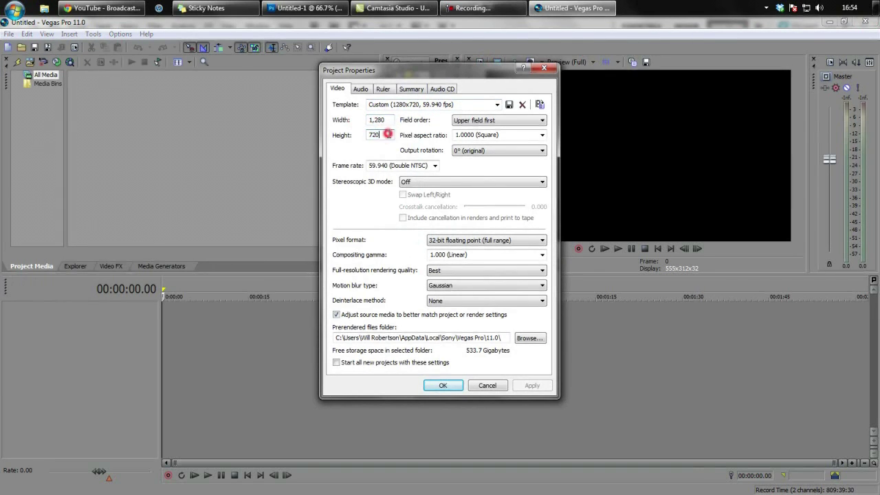
double_click(387, 119)
double_click(381, 135)
left_click(454, 385)
mouse_move(326, 5)
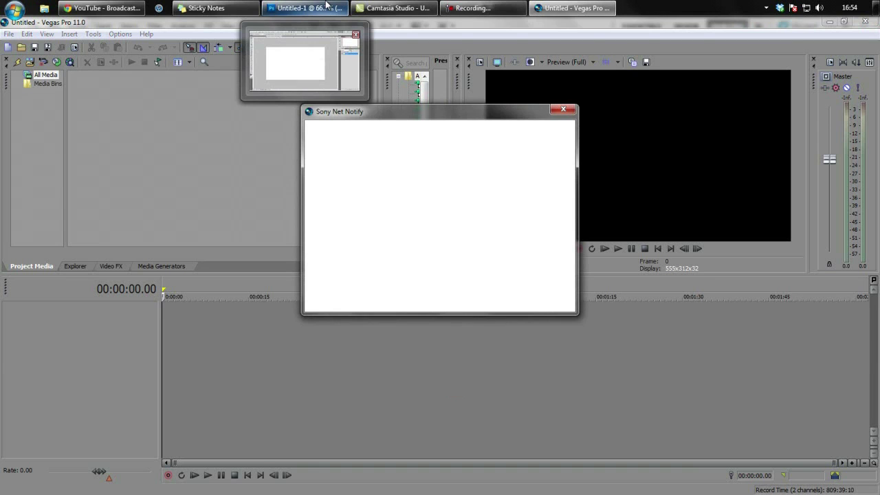
left_click(563, 109)
Switch back to Photoshop, add a new layer above Layer 0 and hide the white Layer 0
left_click(304, 8)
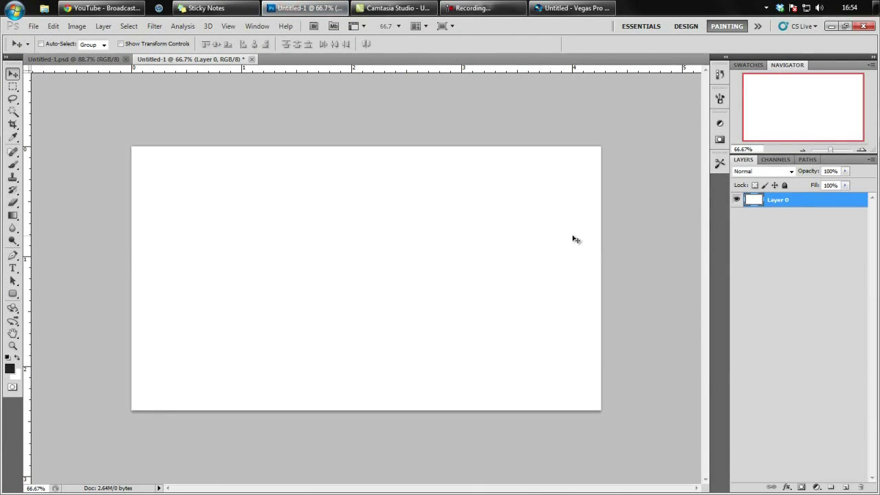
left_click(845, 487)
left_click(737, 215)
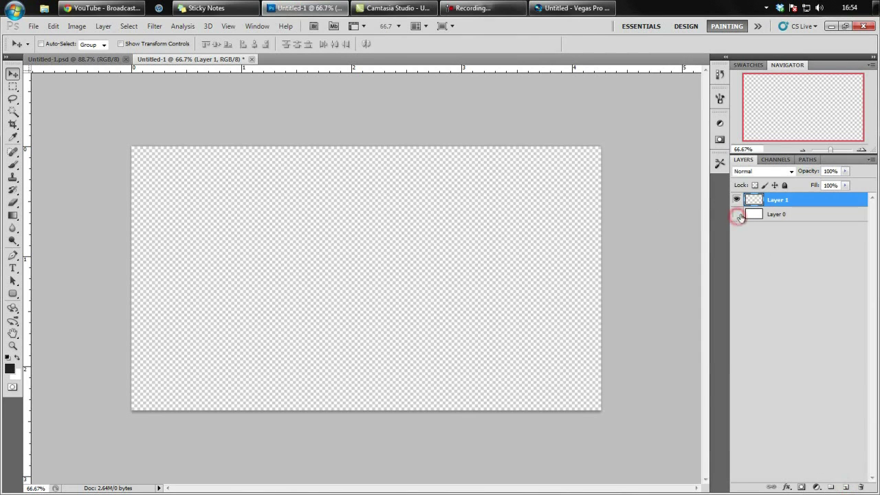
left_click(775, 216)
left_click(788, 200)
left_click(737, 215)
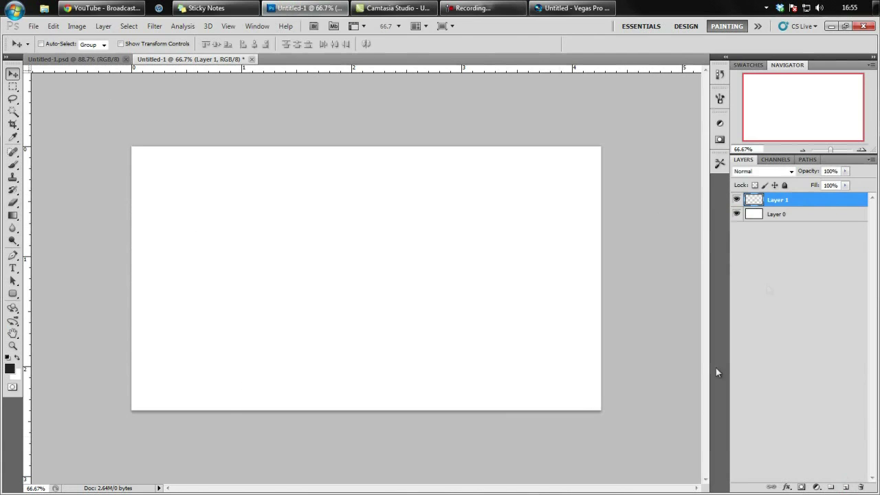
left_click(736, 216)
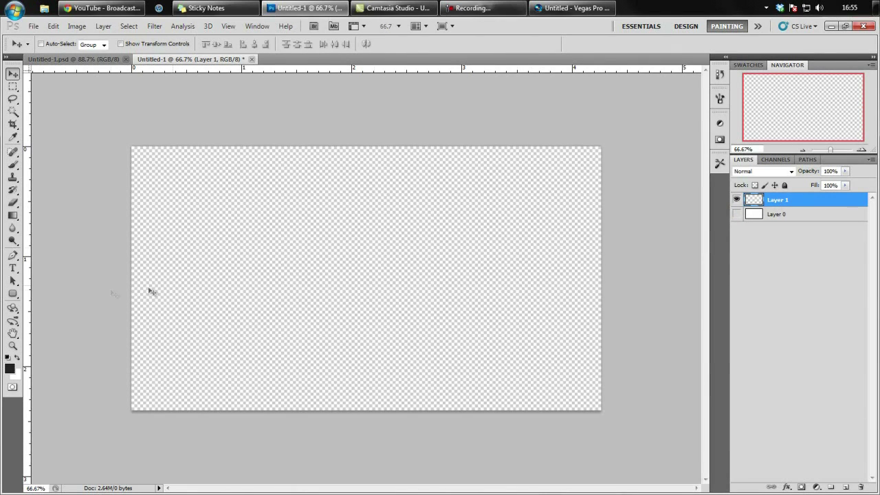
Draw a closed Pen tool path across the canvas's upper part, with an arched lower edge and ends extending beyond the canvas
left_click(12, 255)
left_click(54, 44)
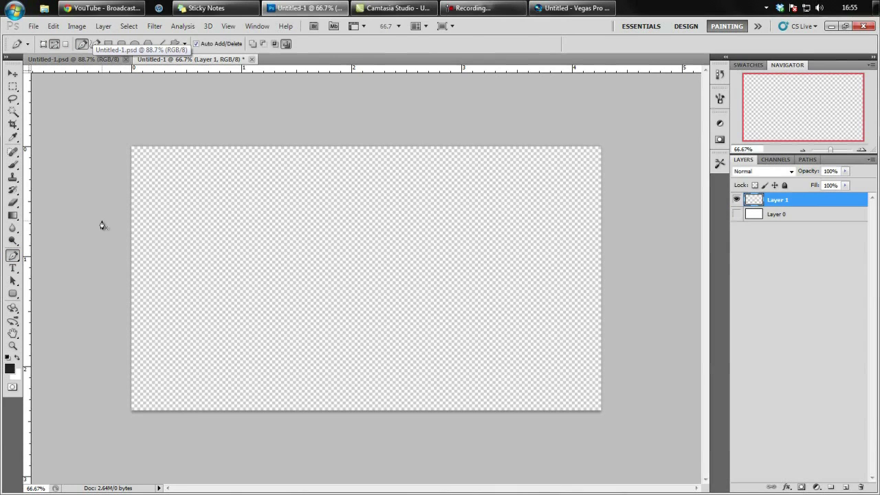
left_click(79, 60)
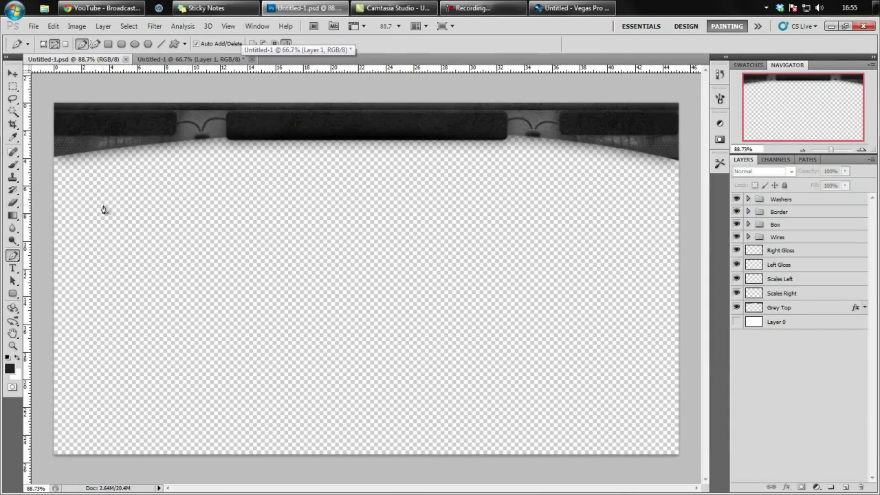
left_click(168, 58)
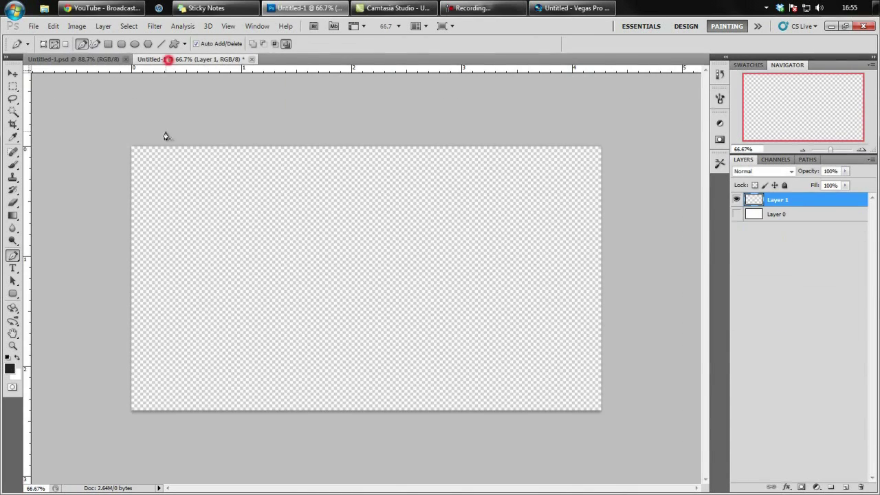
left_click(116, 202)
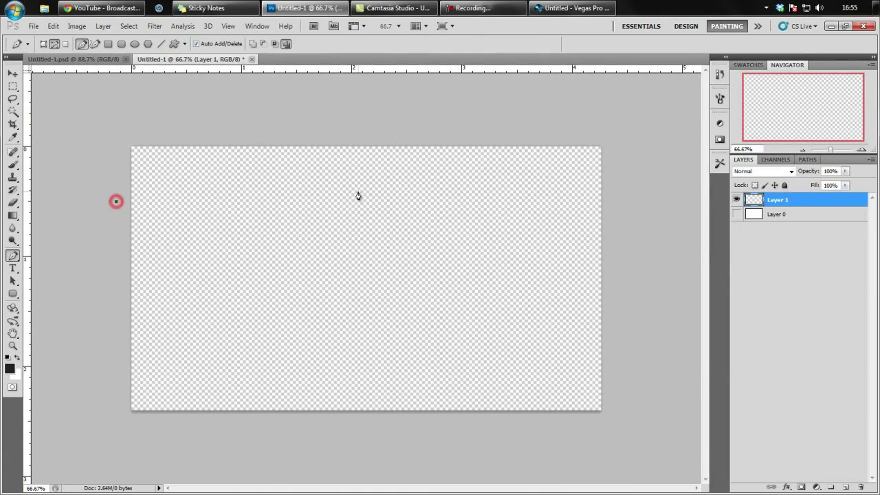
left_click_drag(621, 200, 878, 272)
left_click(634, 143)
left_click(570, 105)
left_click(368, 105)
left_click(242, 113)
left_click(116, 138)
left_click(117, 201)
right_click(115, 199)
left_click(148, 173)
right_click(147, 172)
left_click(204, 237)
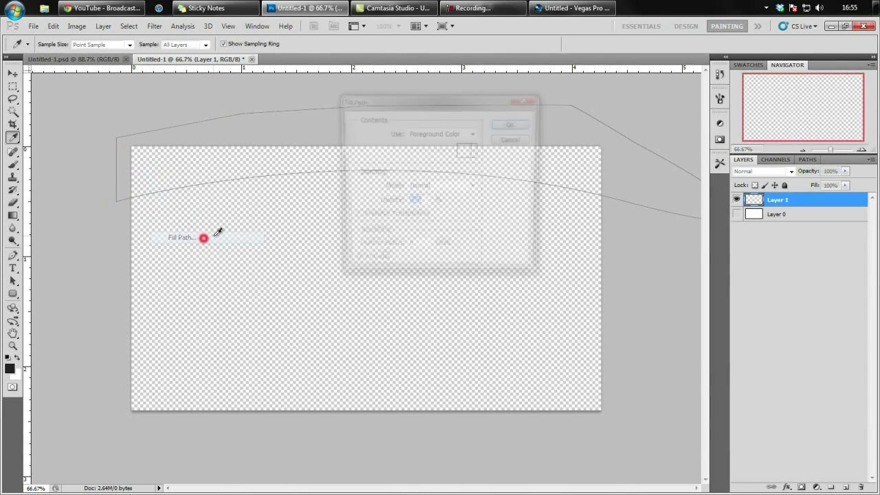
left_click(512, 138)
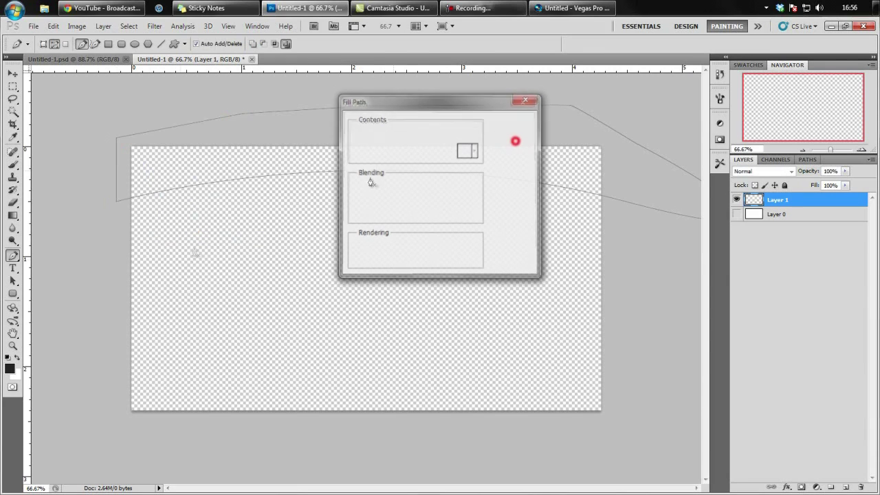
left_click(10, 369)
mouse_move(382, 189)
left_mouse_down()
mouse_move(365, 216)
mouse_move(395, 148)
left_mouse_up()
left_click(528, 131)
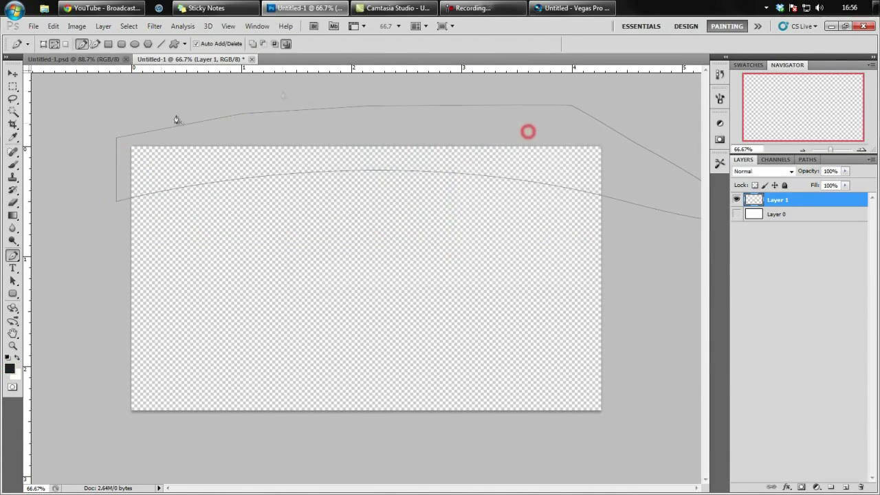
Set the foreground color to dark gray #3f3f3f
left_click(10, 368)
mouse_move(385, 167)
left_mouse_down()
mouse_move(412, 181)
mouse_move(418, 163)
mouse_move(387, 157)
mouse_move(415, 182)
mouse_move(454, 147)
mouse_move(457, 211)
mouse_move(455, 194)
left_mouse_up()
left_click_drag(264, 240, 262, 226)
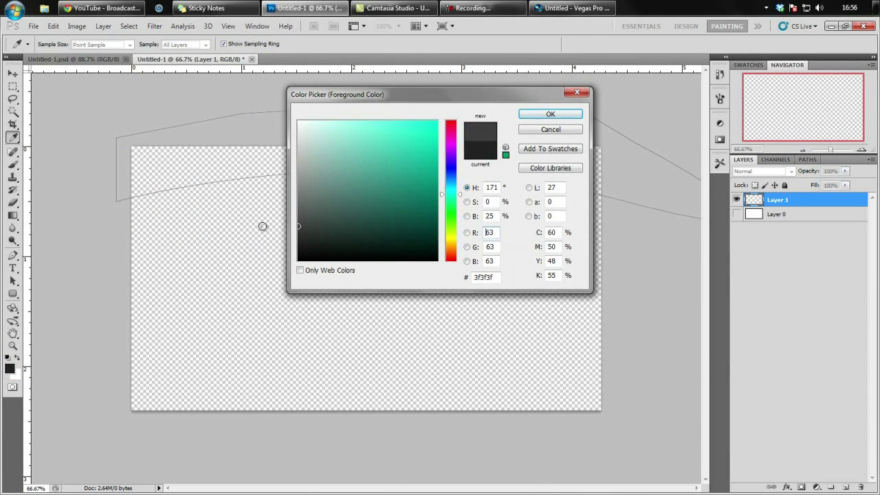
left_click(534, 113)
Fill the arched path on Layer 1 with the foreground color and delete the path
right_click(248, 158)
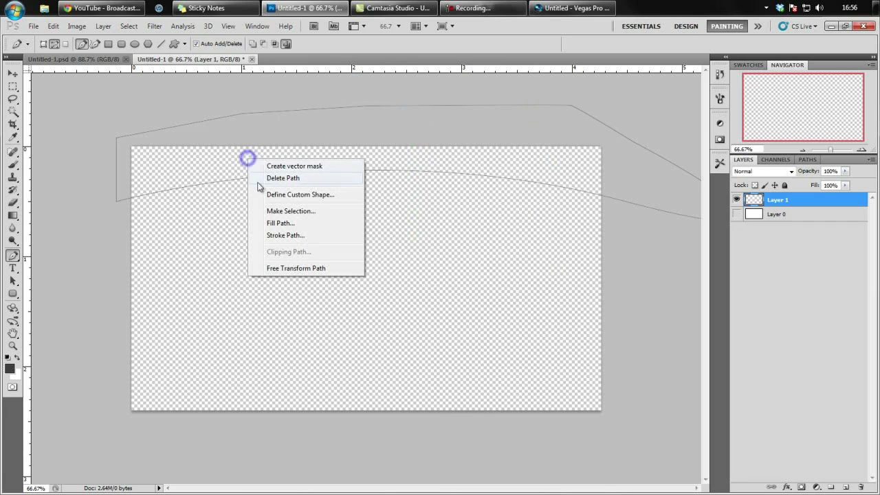
left_click(281, 221)
left_click(464, 132)
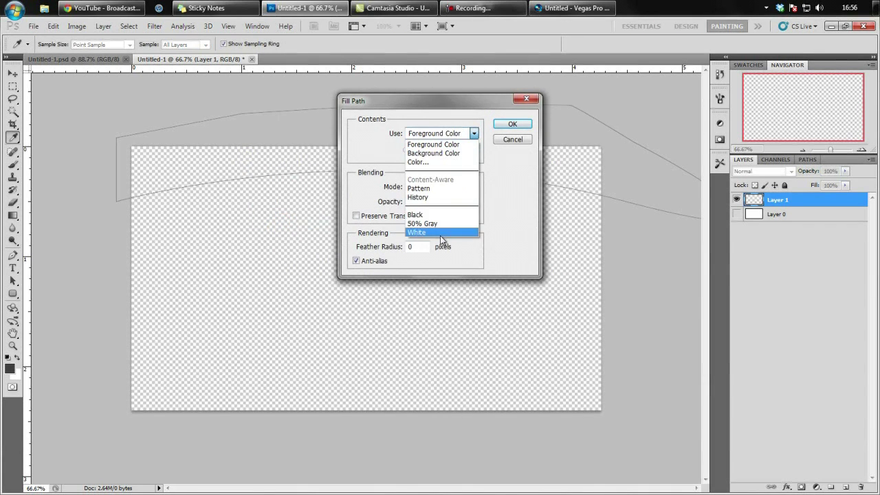
left_click(465, 145)
left_click(496, 125)
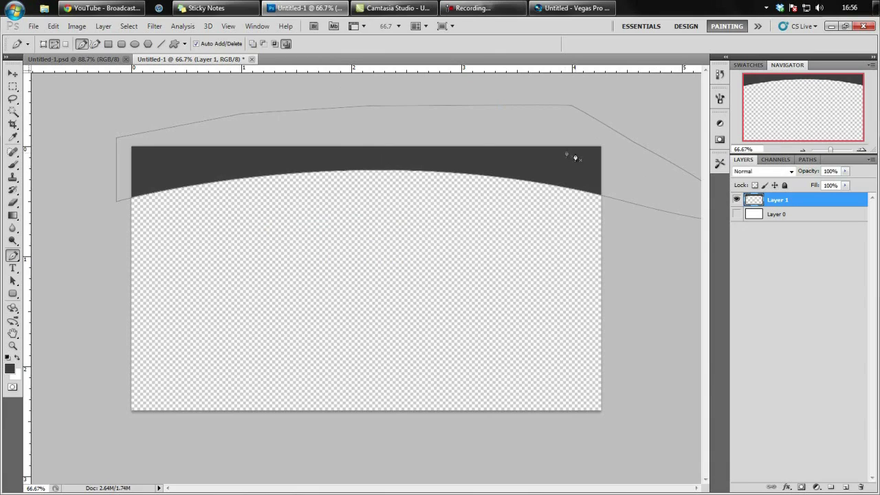
right_click(562, 149)
left_click(597, 170)
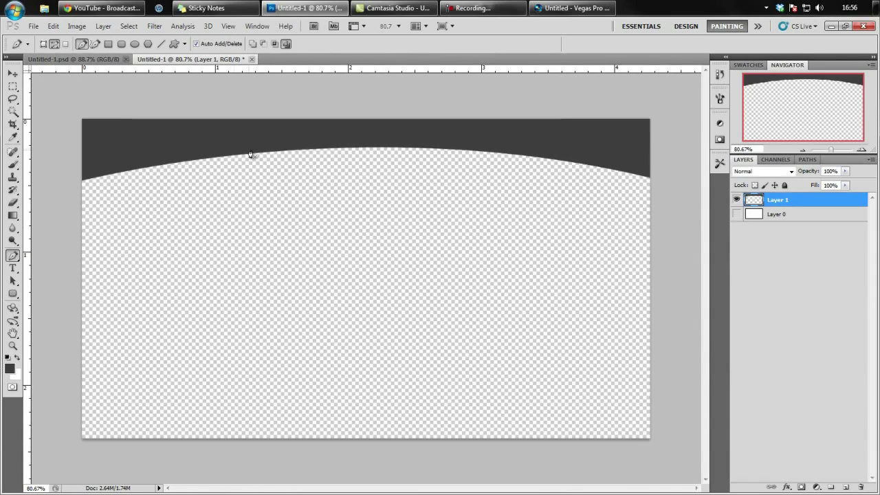
right_click(170, 135)
left_click(401, 146)
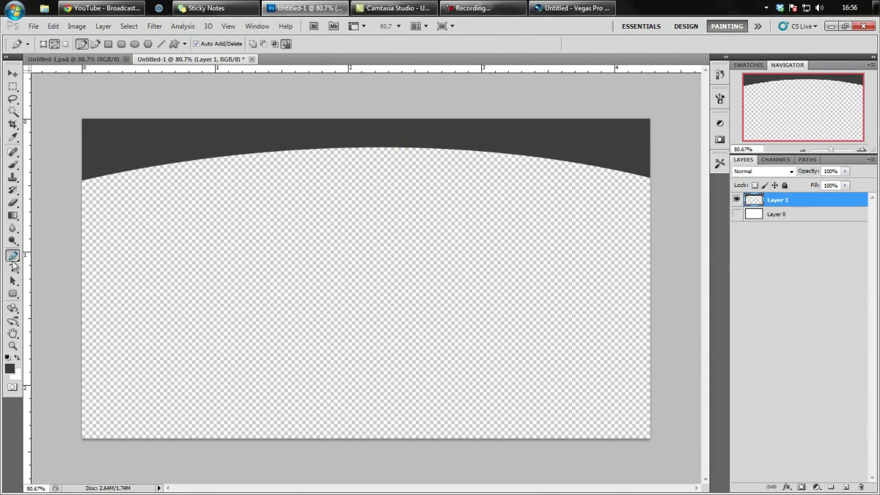
Draw a thin full-width rectangle shape along the canvas's top edge and color it black #000000
left_click(13, 294)
left_click(55, 289)
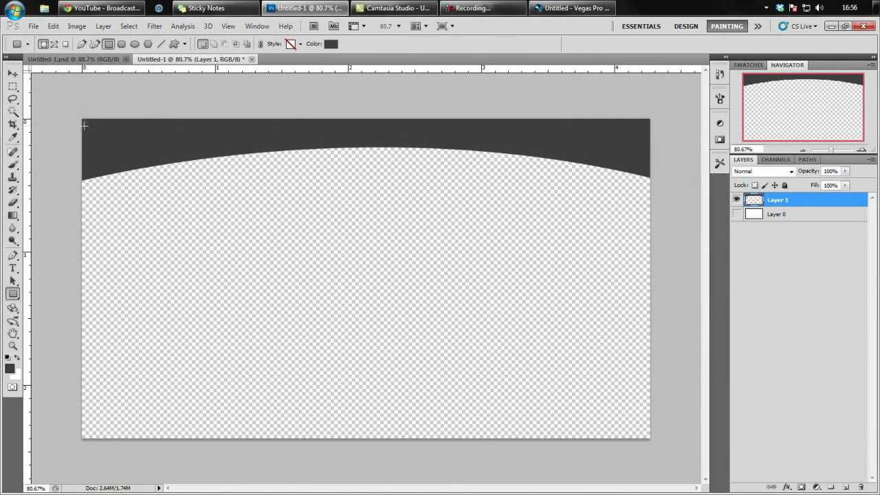
left_click_drag(78, 111, 651, 127)
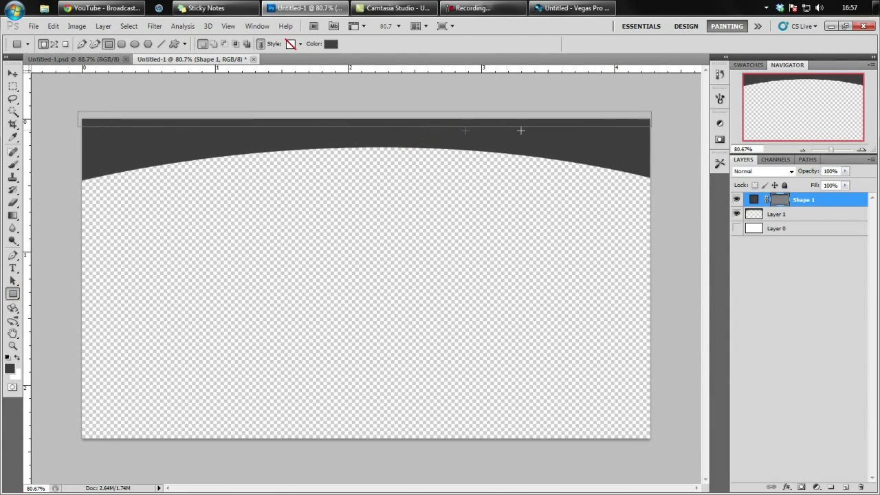
double_click(754, 199)
left_click_drag(359, 202, 275, 267)
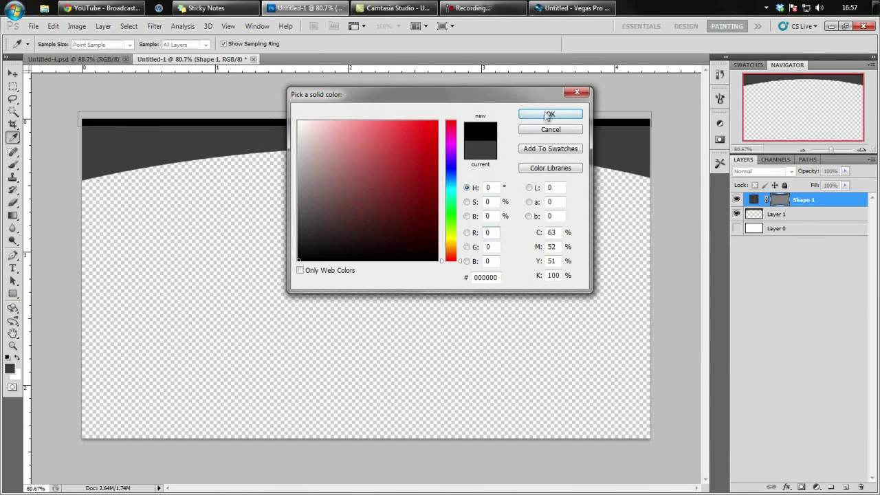
left_click(549, 114)
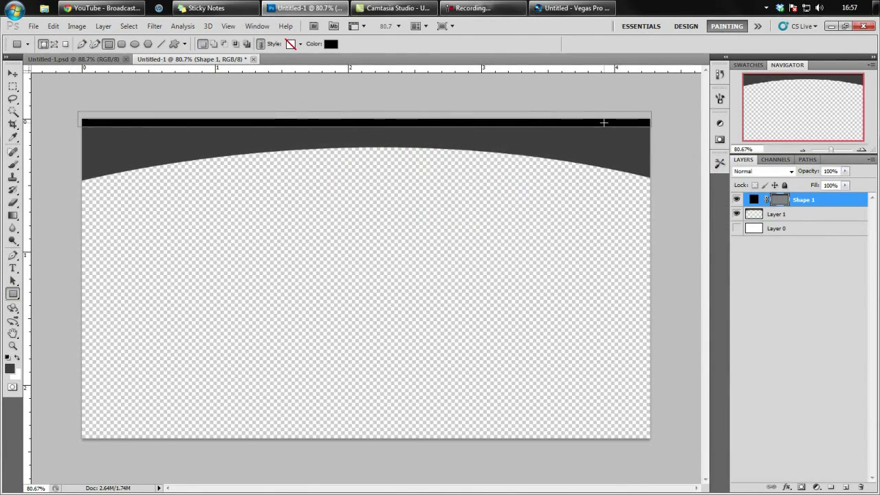
Rasterize the Shape 1 layer holding the black strip
right_click(603, 122)
left_click(785, 200)
right_click(788, 199)
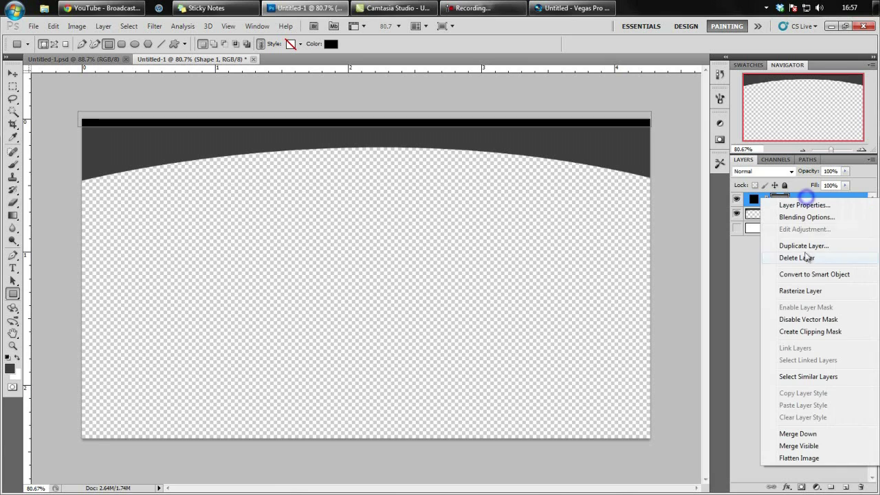
left_click(806, 290)
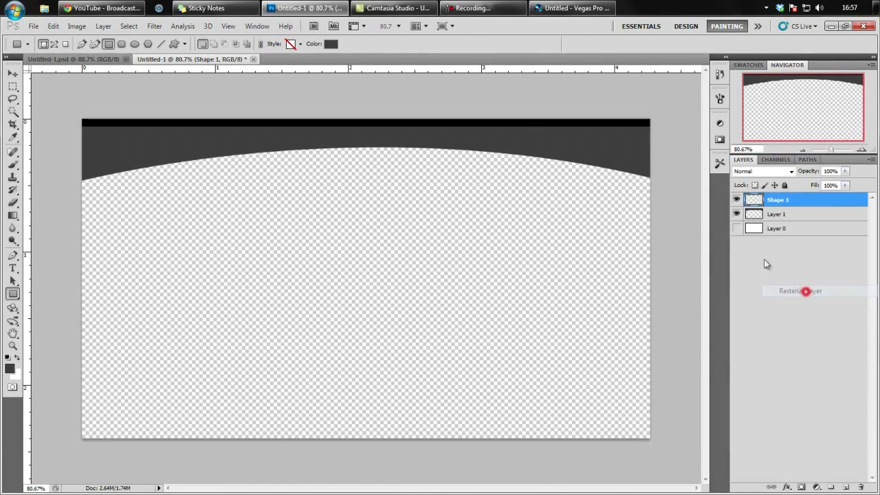
Add a Drop Shadow to Shape 1 with distance 4 px, spread 7% and size 8 px
right_click(778, 206)
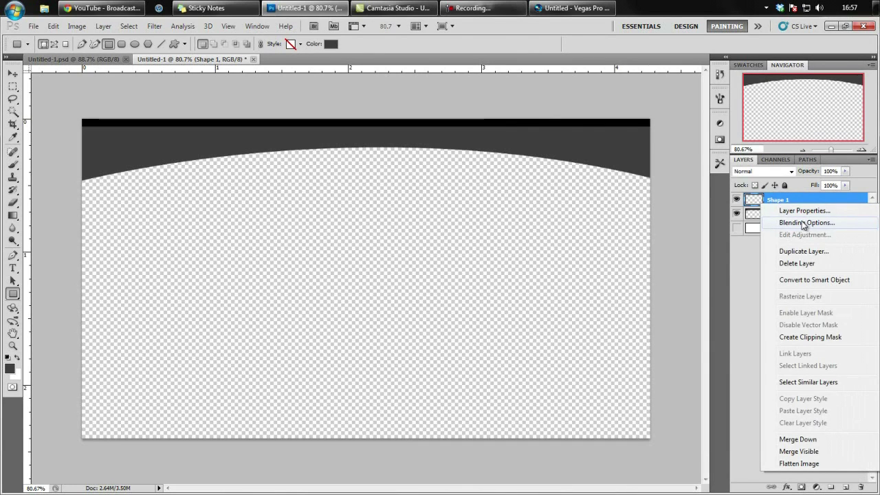
left_click(806, 223)
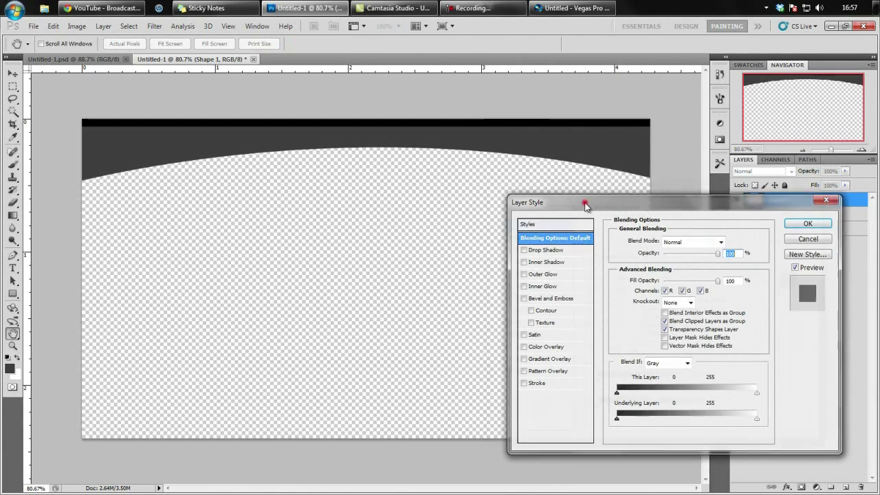
left_click_drag(583, 202, 476, 175)
left_click(446, 217)
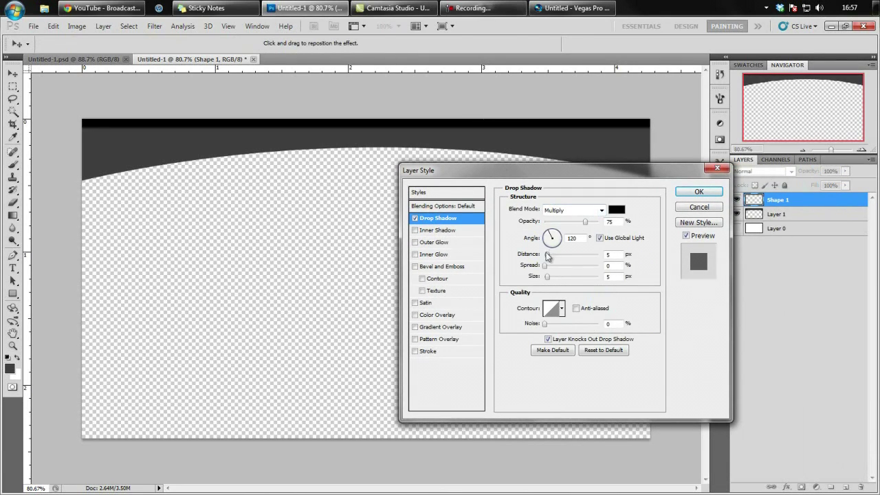
double_click(608, 254)
type("4")
key("Tab")
type("7")
key("Tab")
type("8")
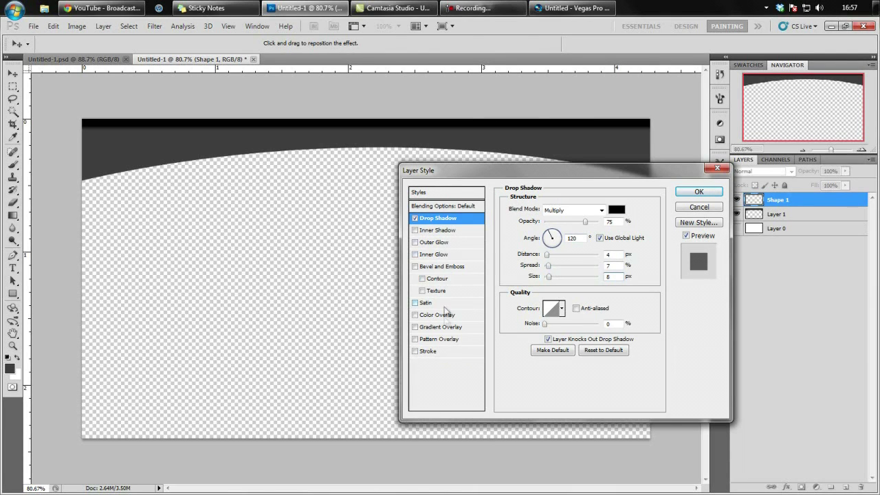
Add a Gradient Overlay to Shape 1 with the Soft Light blend mode
left_click(443, 328)
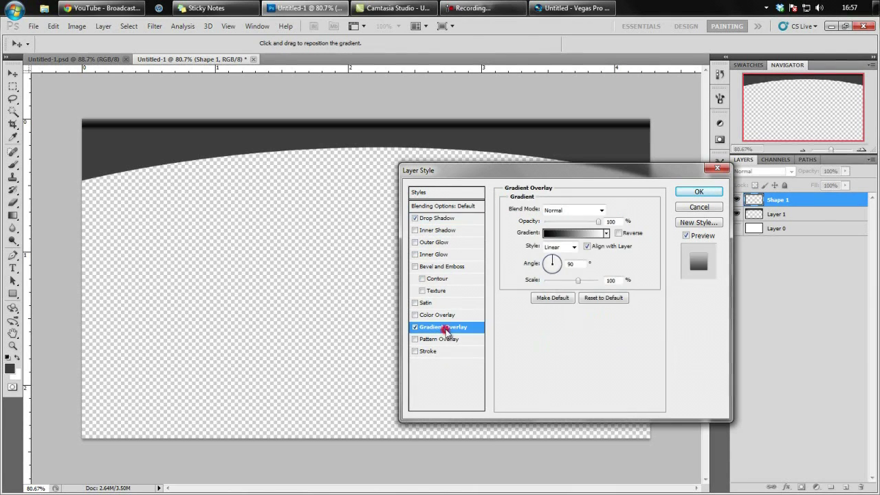
left_click(595, 210)
left_click(576, 149)
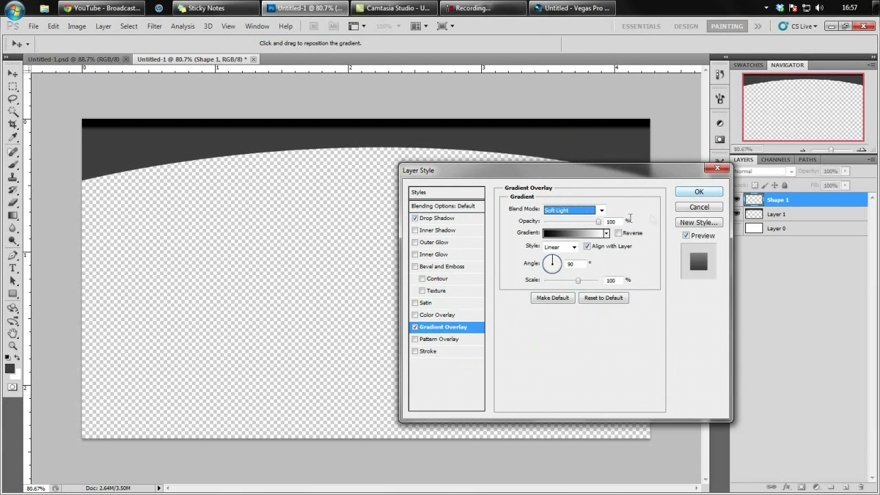
Try other blend modes for the Gradient Overlay, including Hard Light and Normal
left_click(598, 213)
left_click(581, 154)
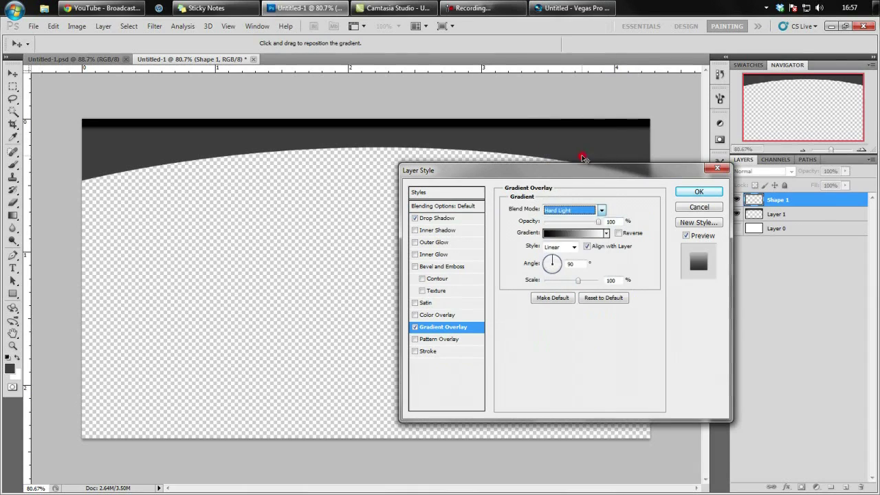
left_click(588, 210)
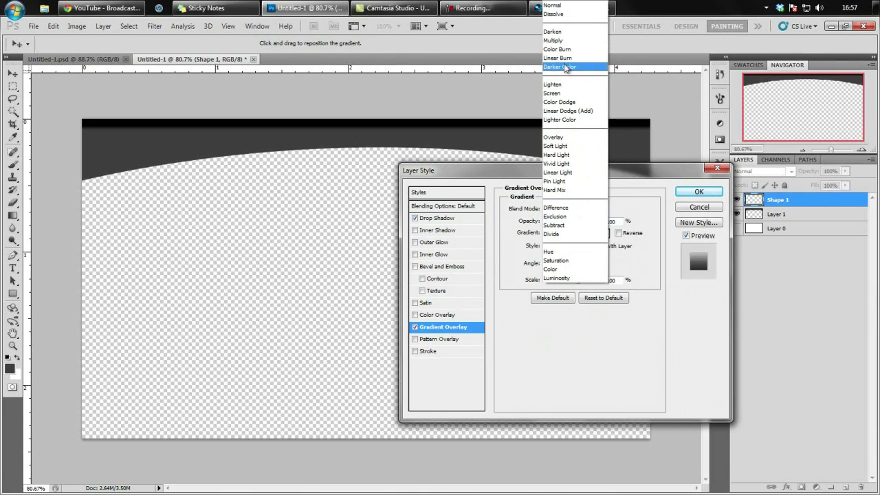
left_click(567, 14)
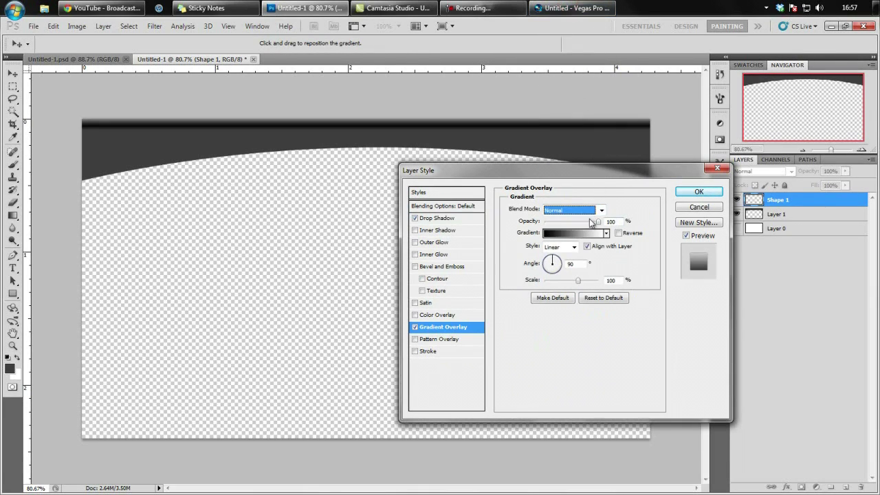
left_click(591, 212)
left_click(574, 141)
Set the Gradient Overlay's blend mode to Soft Light and its scale to 99%, and apply the layer style
left_click(586, 210)
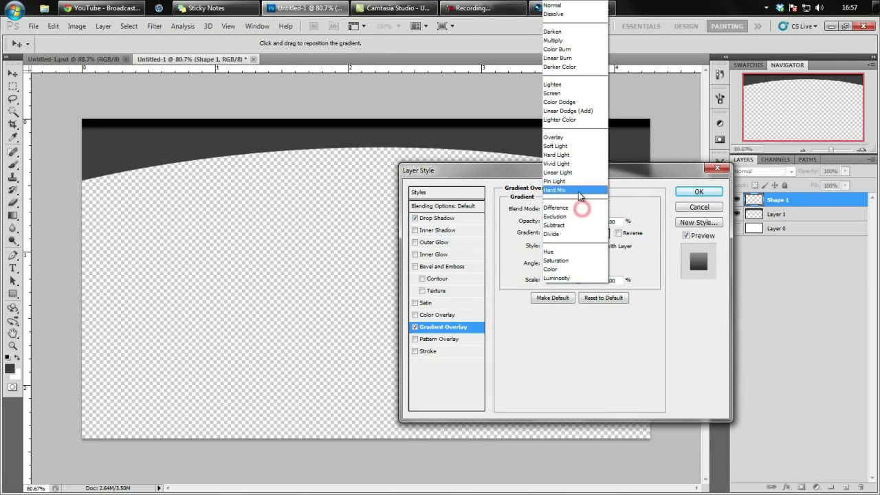
left_click(578, 146)
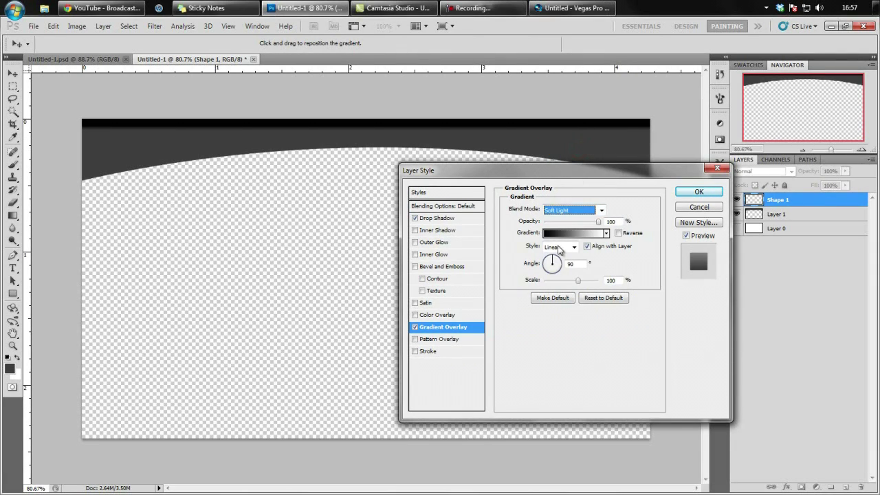
mouse_move(576, 286)
left_mouse_down()
mouse_move(535, 283)
mouse_move(581, 289)
left_mouse_up()
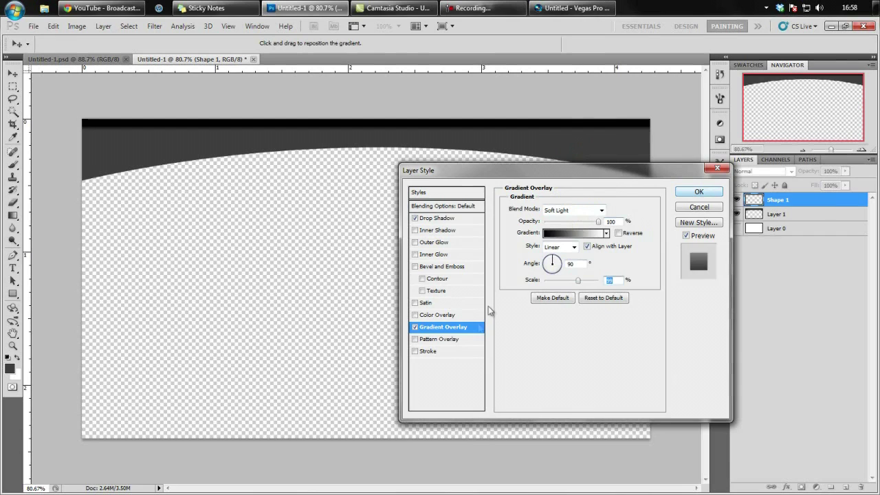
left_click(714, 193)
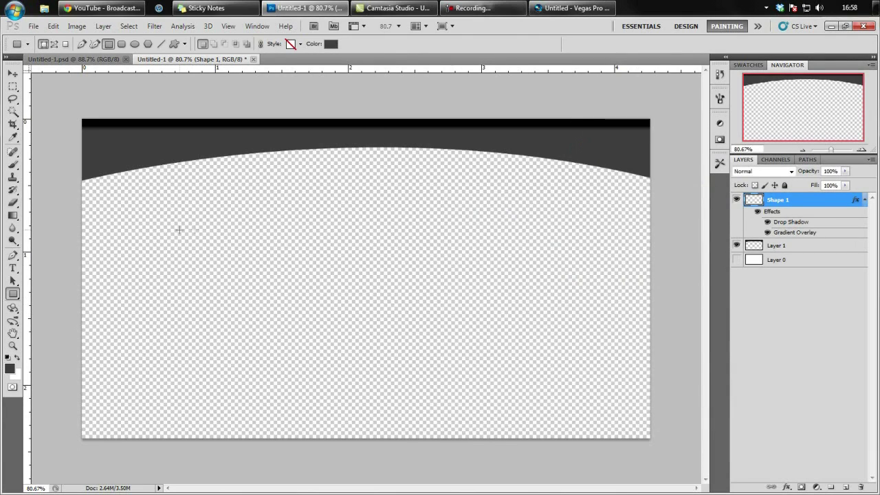
Draw a rounded rectangle shape on the gray bar just below the black strip, starting slightly beyond the canvas's left edge
right_click(13, 293)
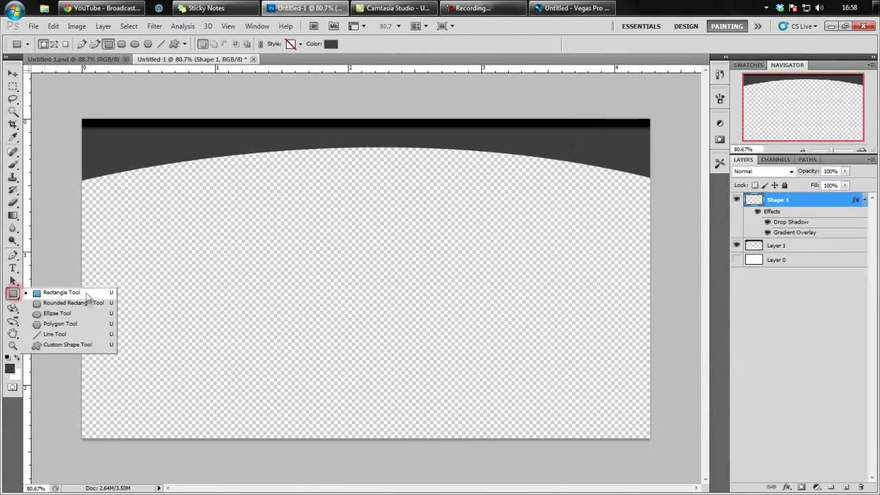
left_click(83, 302)
left_click_drag(78, 134, 142, 150)
key("v")
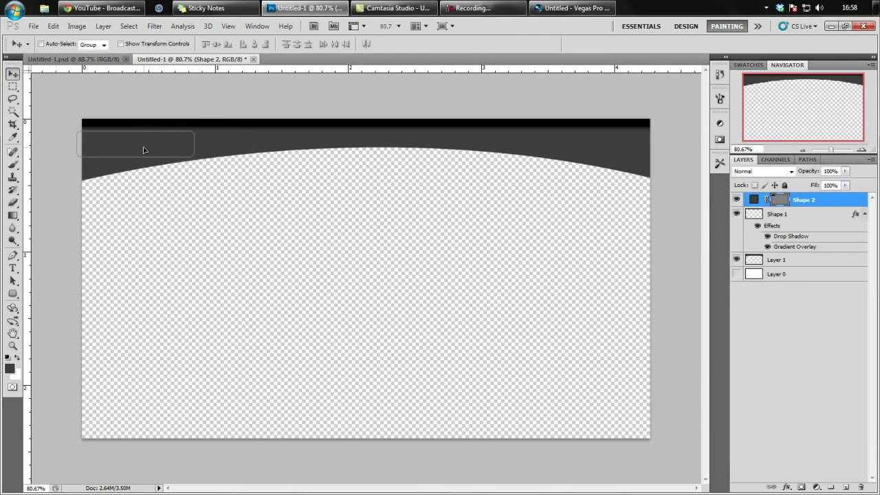
Change the rounded rectangle's fill color to near-black #1c1c1c
scroll(230, 175, "up", 6)
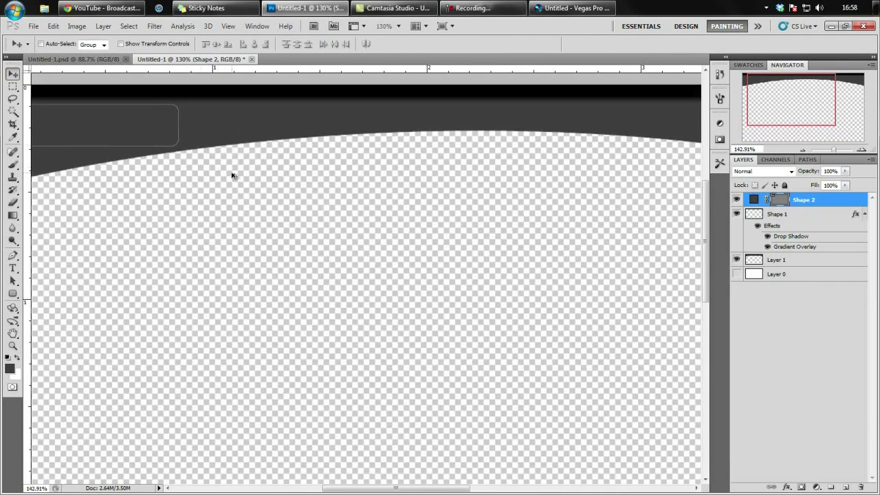
left_click_drag(784, 96, 759, 83)
left_click_drag(366, 489, 339, 488)
left_click_drag(704, 187, 705, 182)
left_click_drag(602, 195, 608, 191)
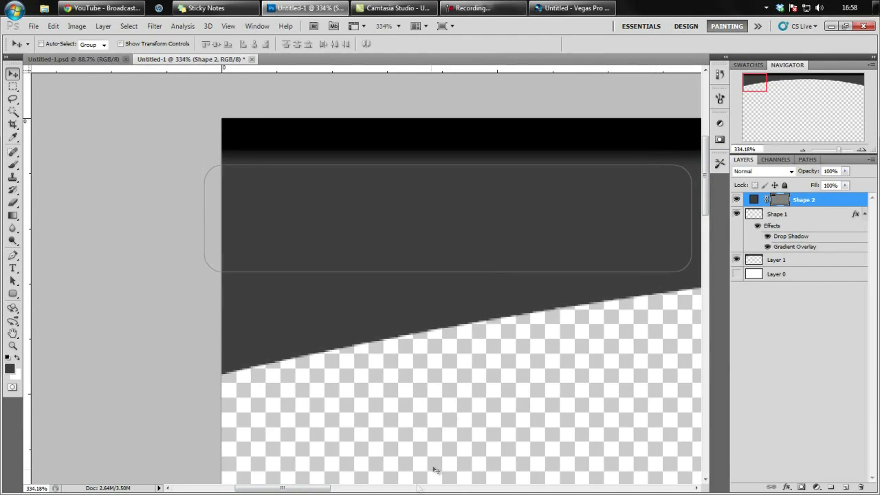
left_click(332, 489)
right_click(813, 199)
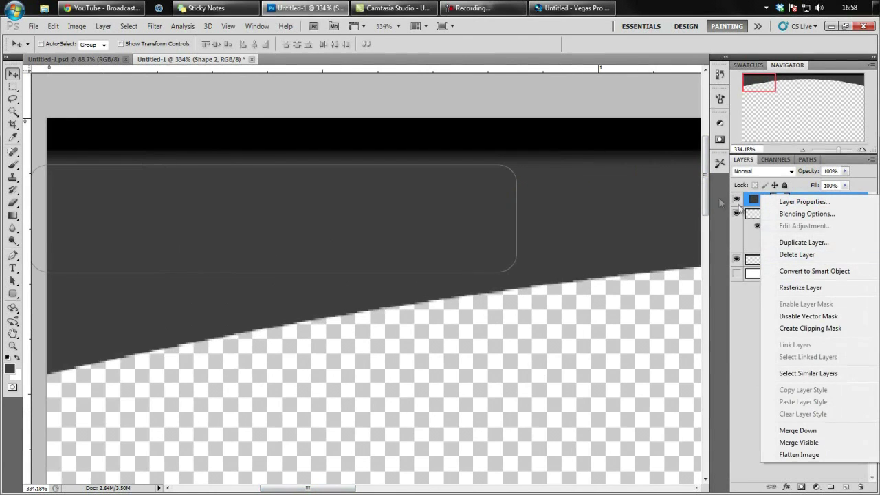
left_click(754, 201)
double_click(753, 199)
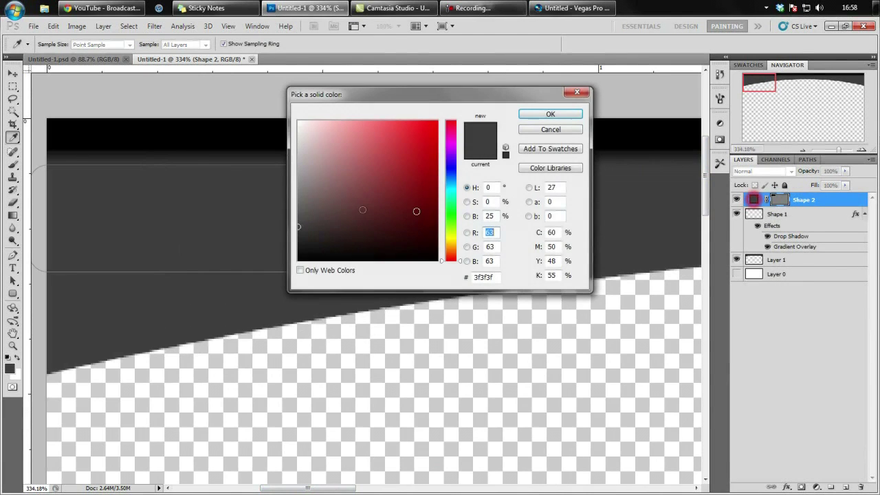
left_click(298, 248)
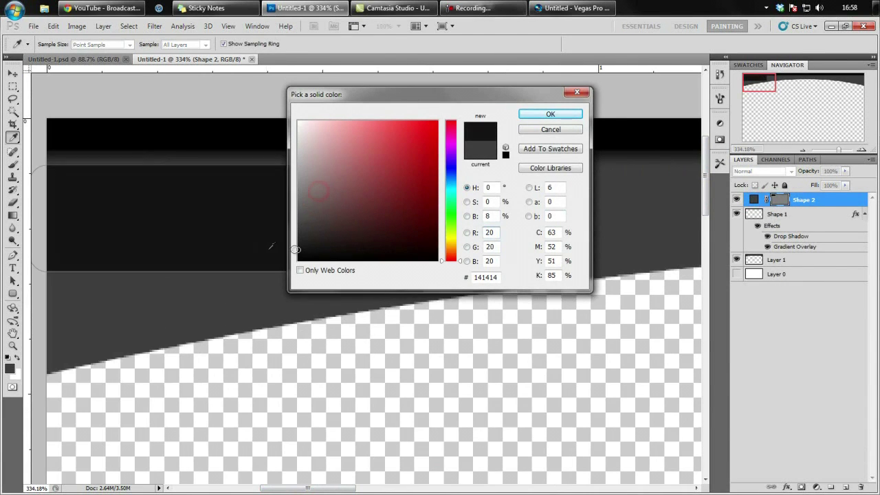
left_click_drag(298, 248, 307, 242)
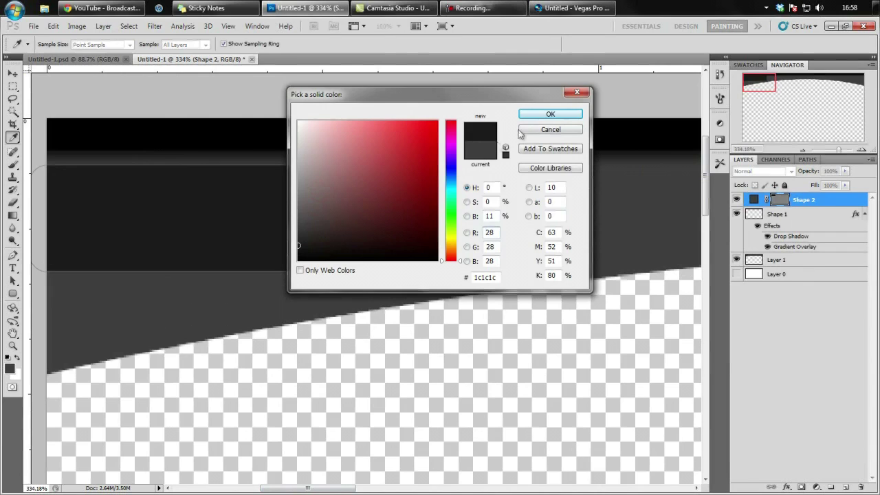
left_click(538, 114)
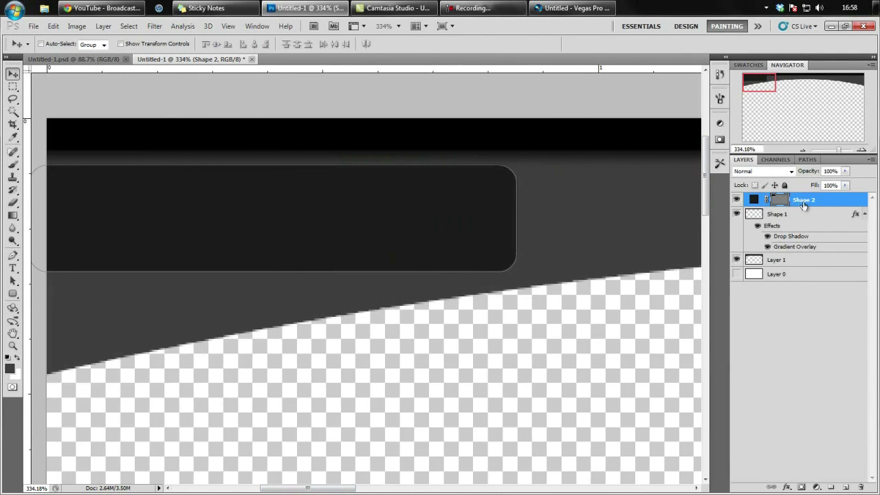
Rasterize the Shape 2 layer holding the rounded rectangle
right_click(803, 206)
left_click(812, 296)
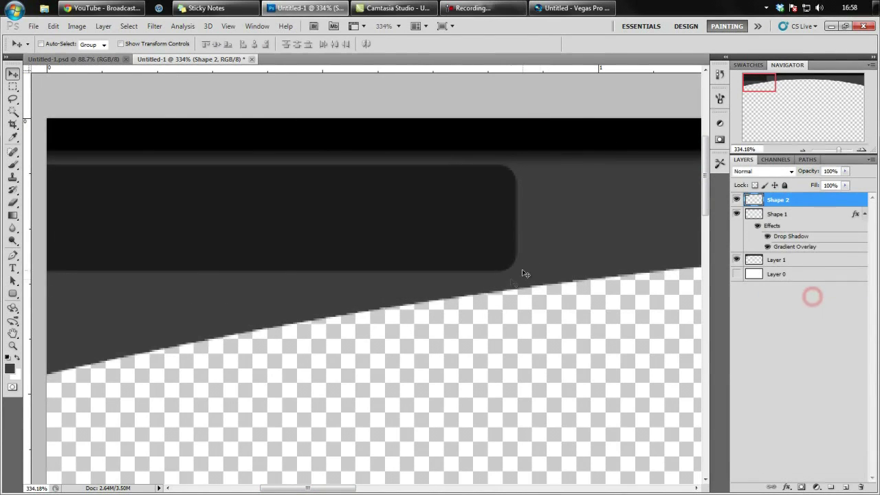
scroll(475, 233, "down", 6)
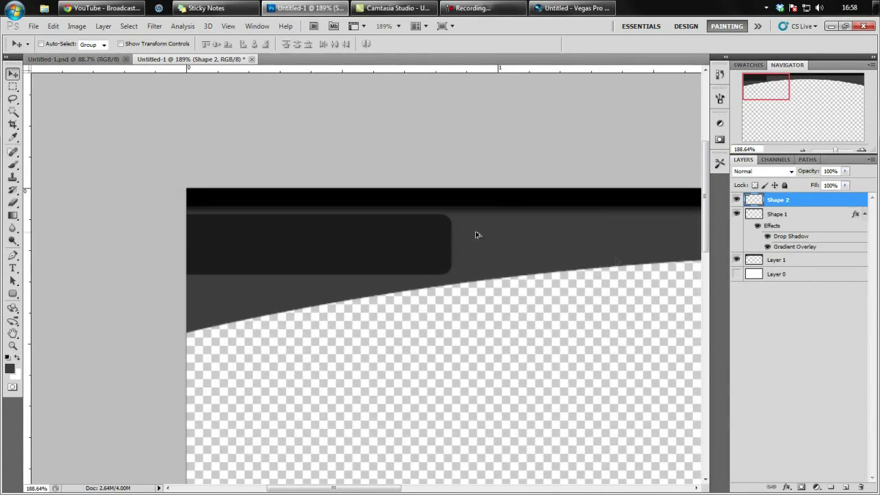
scroll(469, 231, "up", 1)
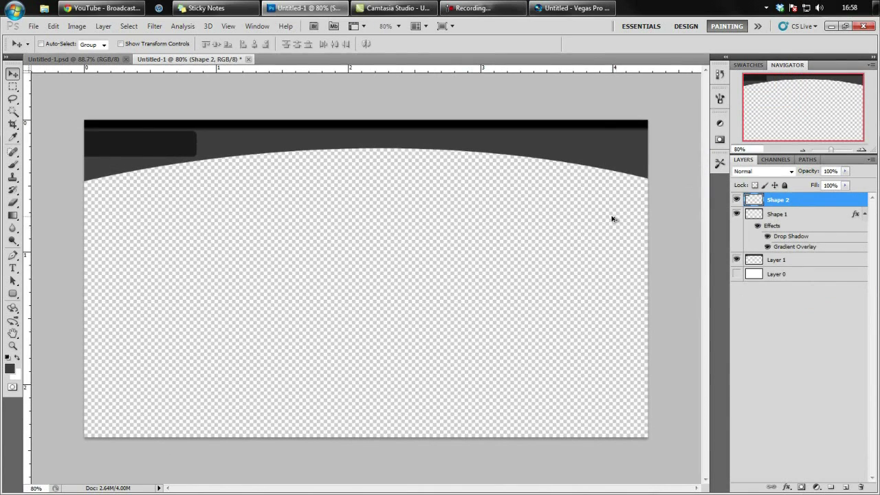
scroll(644, 218, "up", 1)
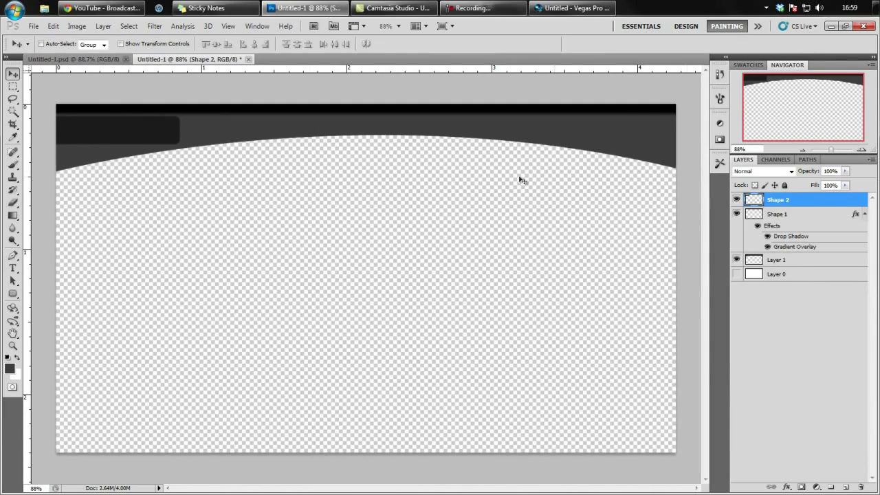
right_click(786, 205)
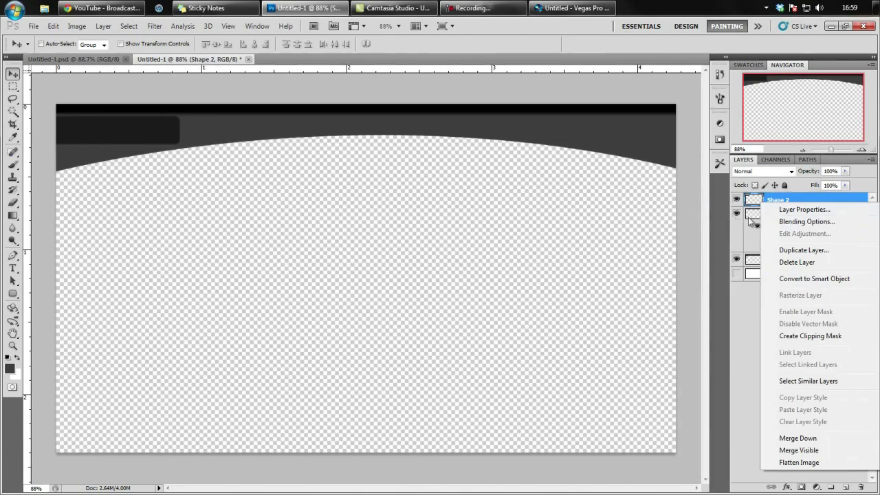
left_click(794, 198)
double_click(778, 213)
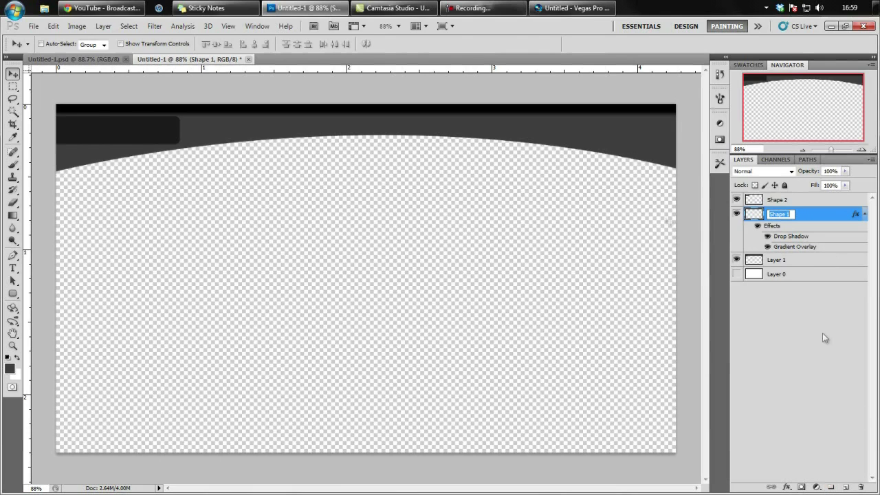
left_click(39, 60)
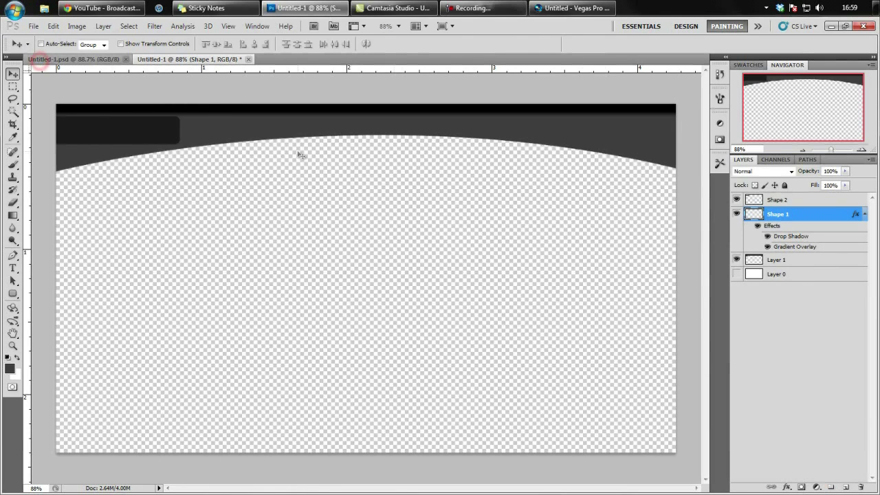
Examine how the Washers, Border and Box layer groups are organized in the finished Untitled-1.psd, and return to the working document
left_click(39, 60)
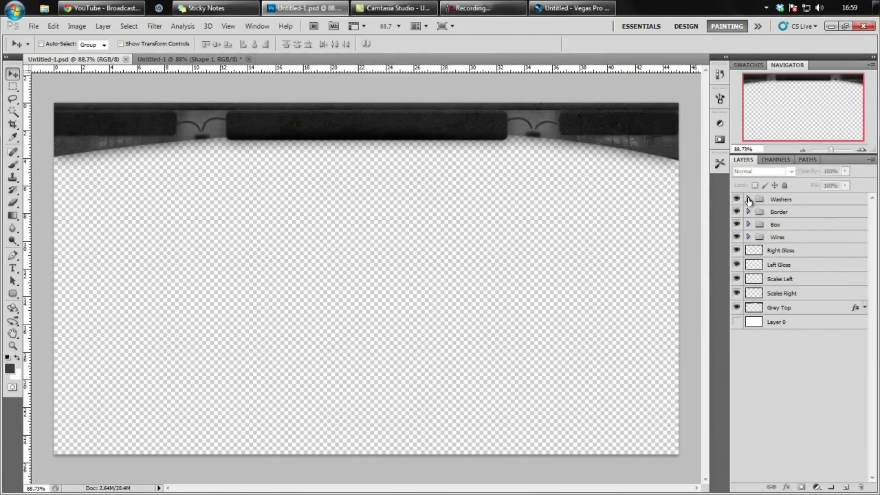
left_click(749, 199)
left_click(748, 269)
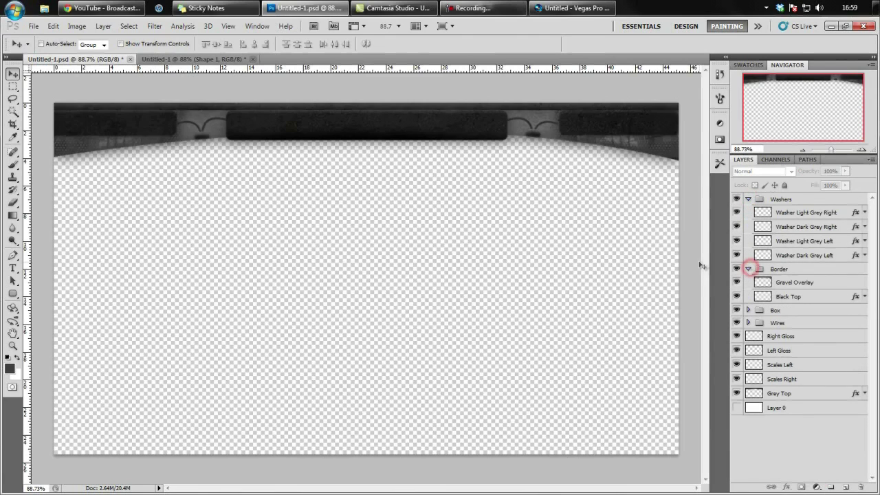
left_click(749, 310)
left_click(749, 269)
left_click(748, 282)
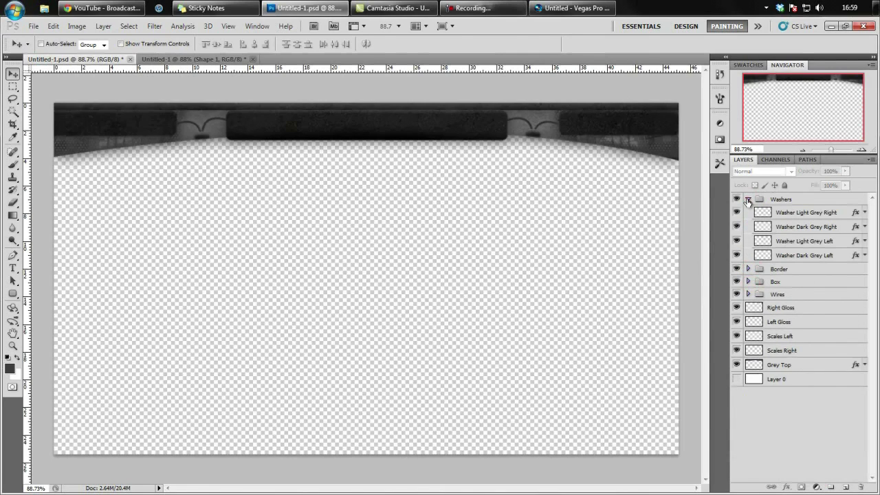
left_click(748, 200)
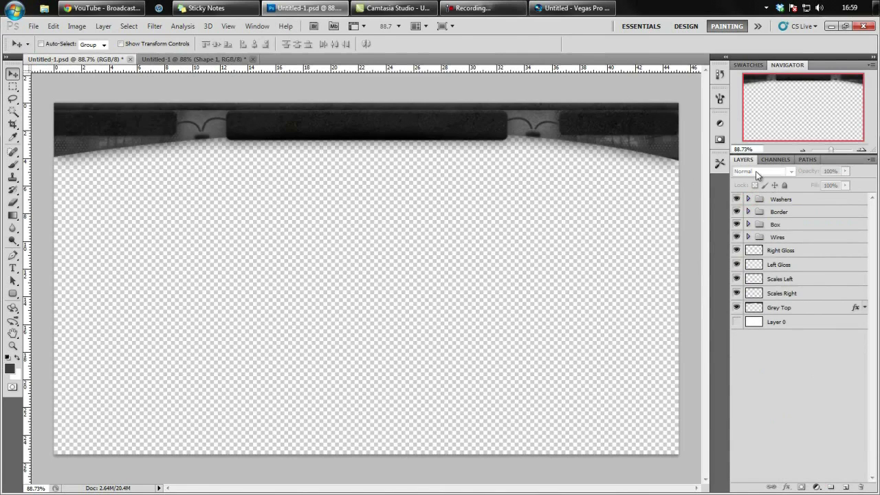
left_click(204, 59)
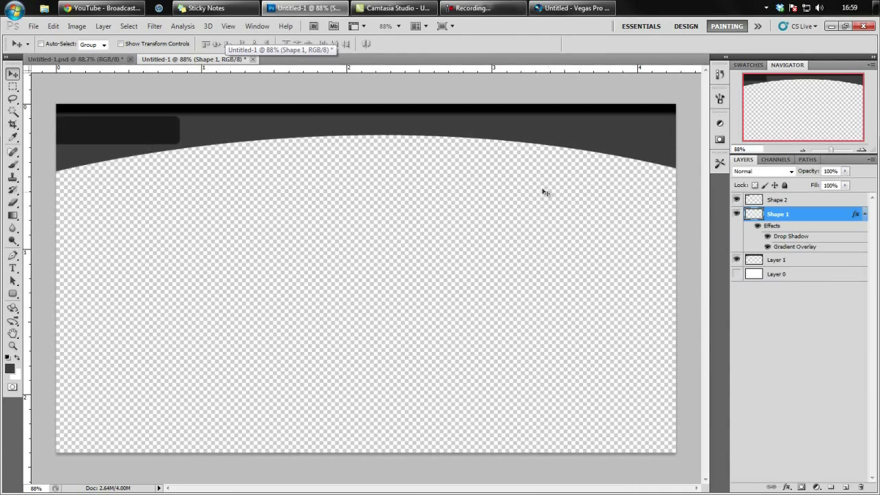
Identify the Shape 1 layer by toggling its visibility and rename it as Black Bar
double_click(778, 214)
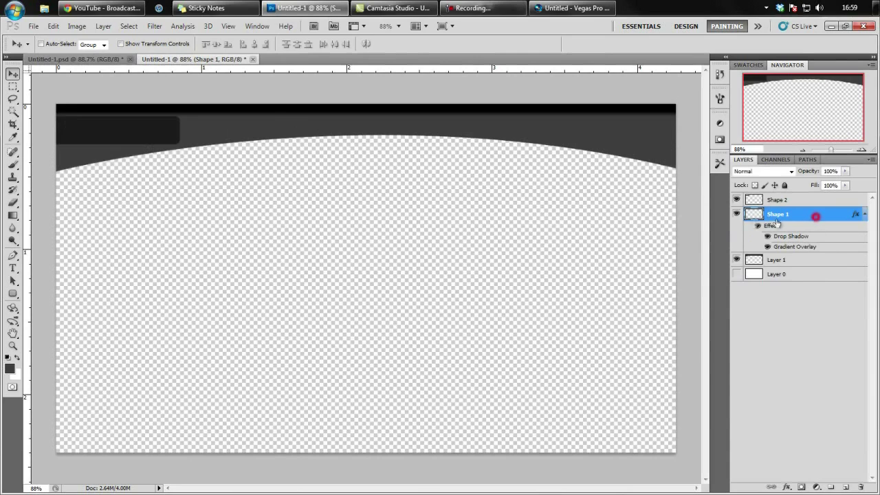
left_click(737, 214)
left_click(737, 214)
double_click(777, 214)
type("Black Bar")
key("Return")
Rename the Shape 2 layer holding the rounded box as Left Box
double_click(775, 200)
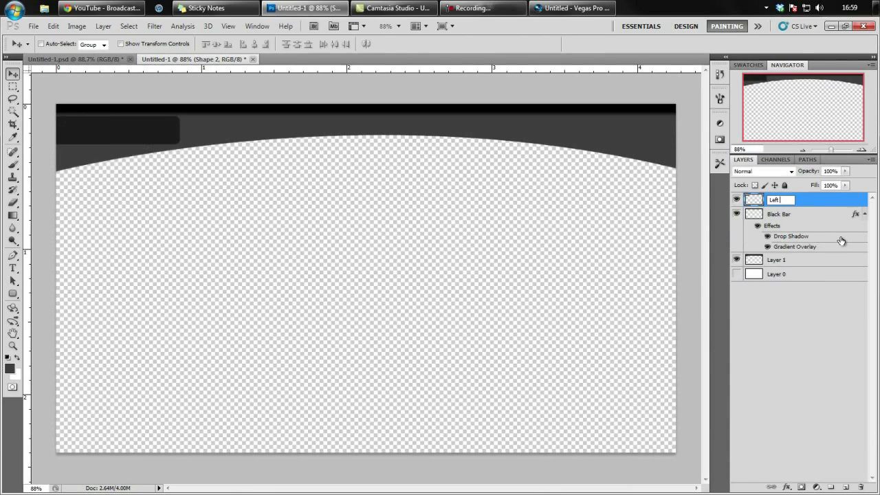
type("Left Box")
key("Return")
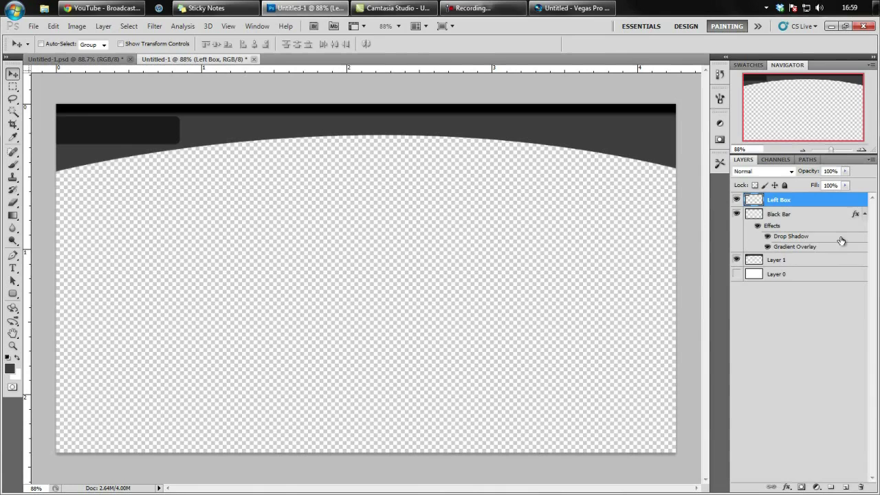
Rename Layer 1, which holds the gray arched bar, as Grey Top
left_click(775, 261)
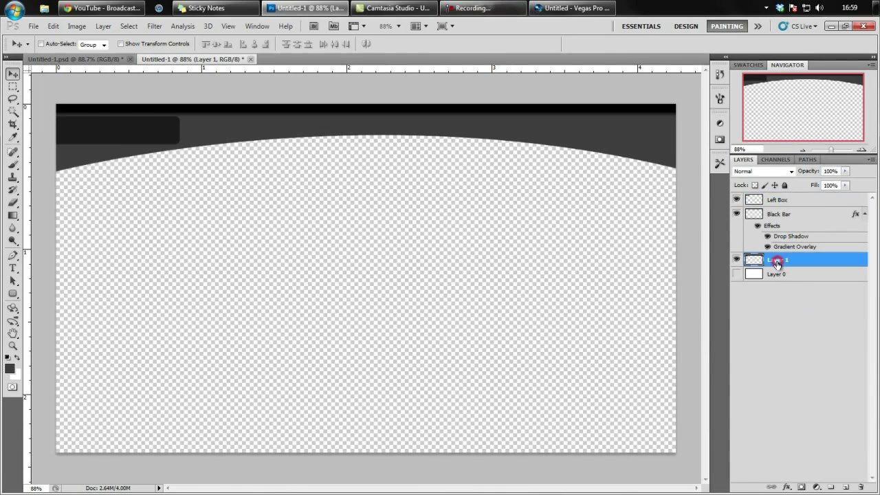
double_click(775, 261)
type("Grey Top")
key("Return")
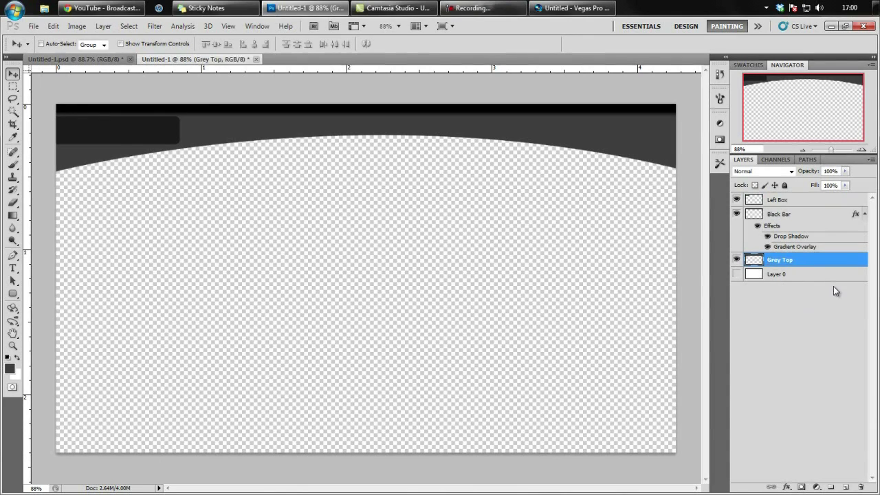
Add a Gradient Overlay to the Left Box layer, comparing Normal with Soft Light and choosing the Soft Light blend mode
left_click(778, 199)
left_click(786, 487)
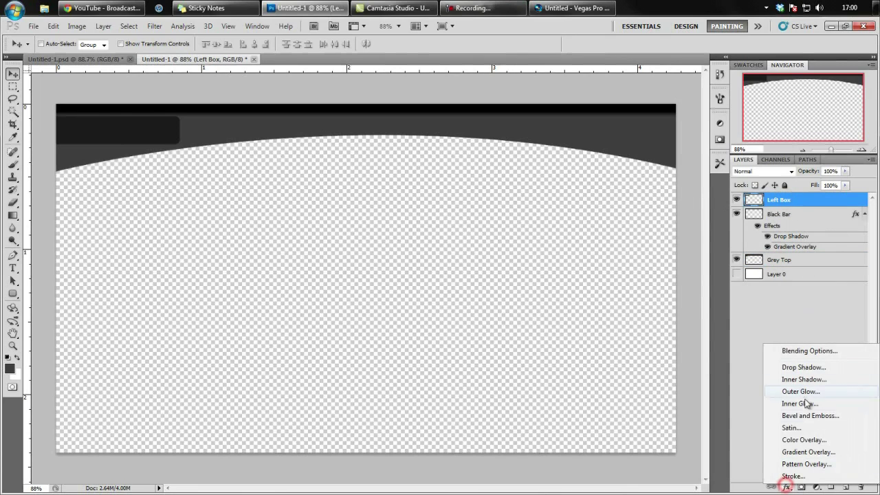
left_click(807, 452)
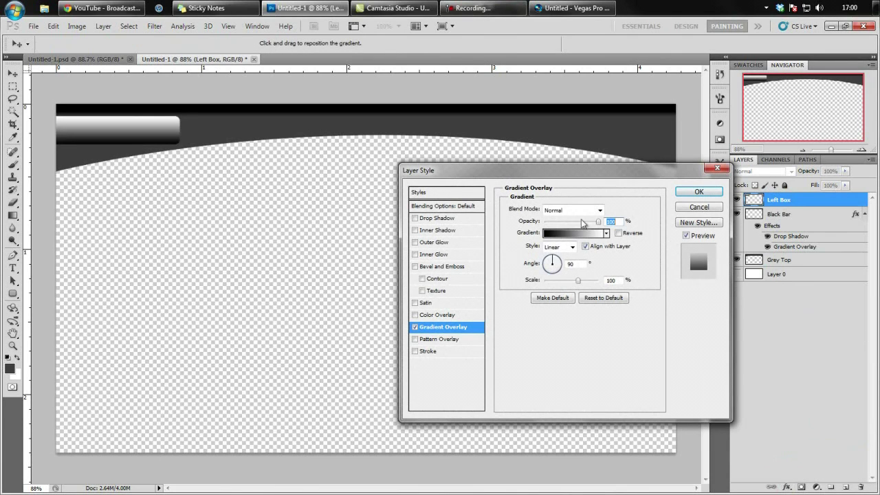
left_click(595, 211)
left_click(574, 146)
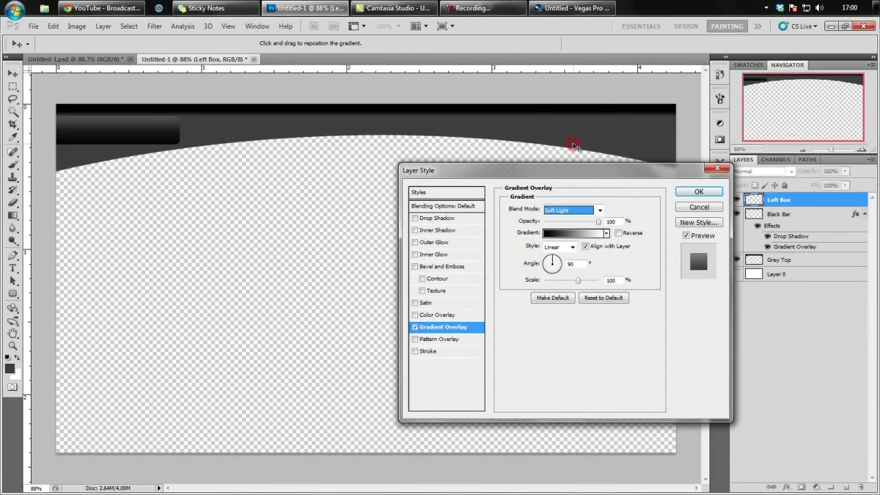
left_click(556, 209)
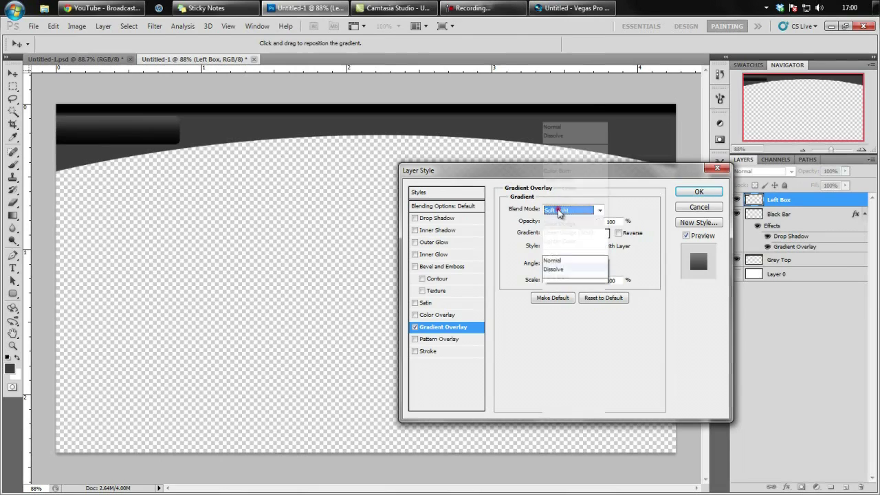
left_click(558, 7)
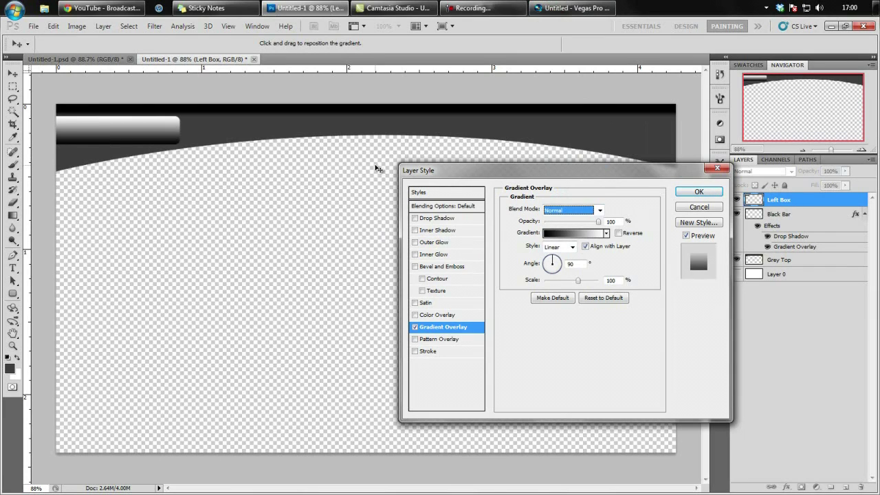
left_click(602, 209)
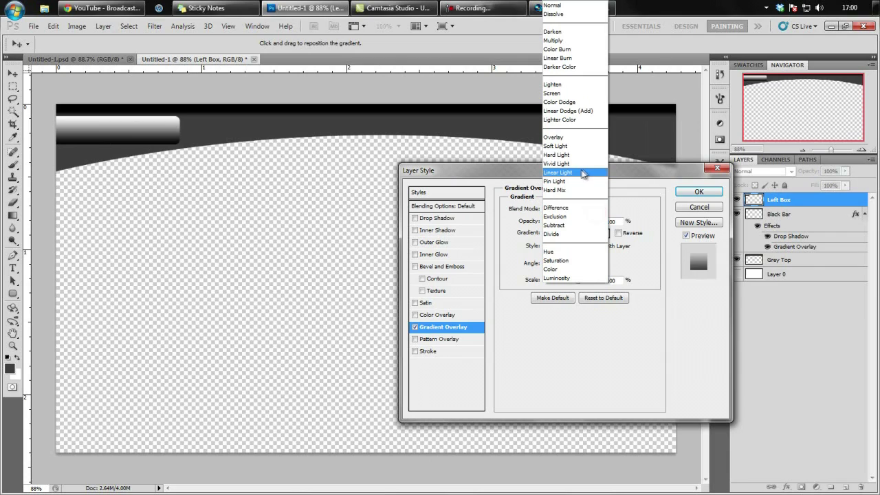
left_click(569, 146)
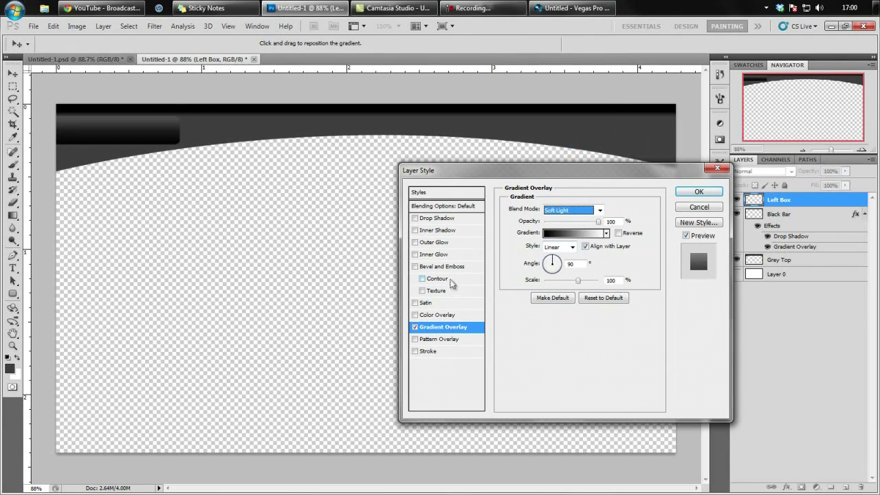
Add a Drop Shadow with 1 px distance, 5% spread and 9 px size, and lower the Gradient Overlay's opacity to about 52%
left_click(438, 219)
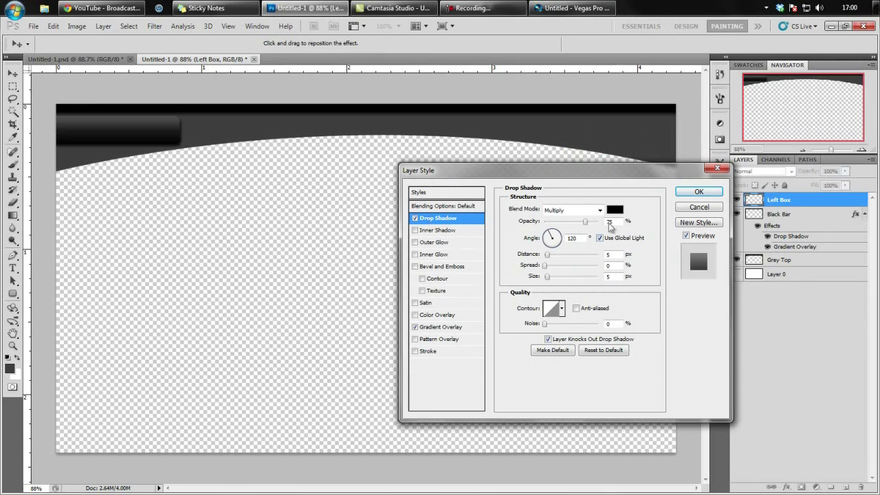
left_click_drag(547, 255, 543, 254)
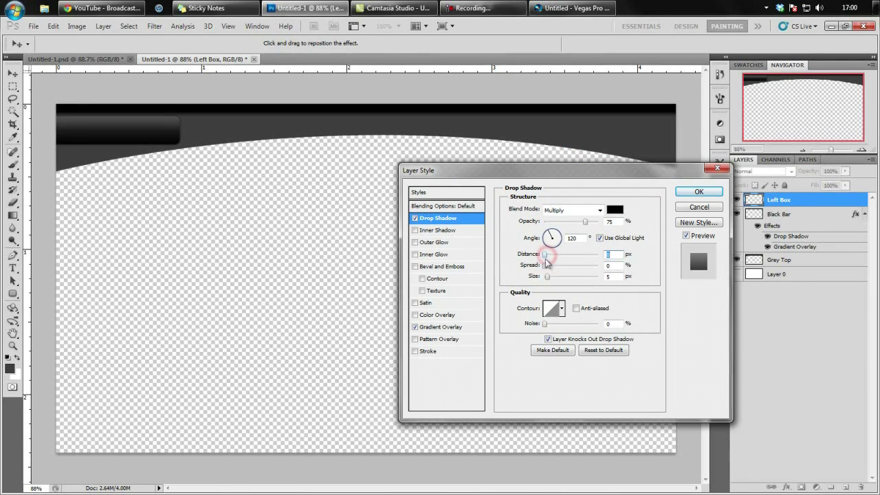
type("1")
left_click(609, 265)
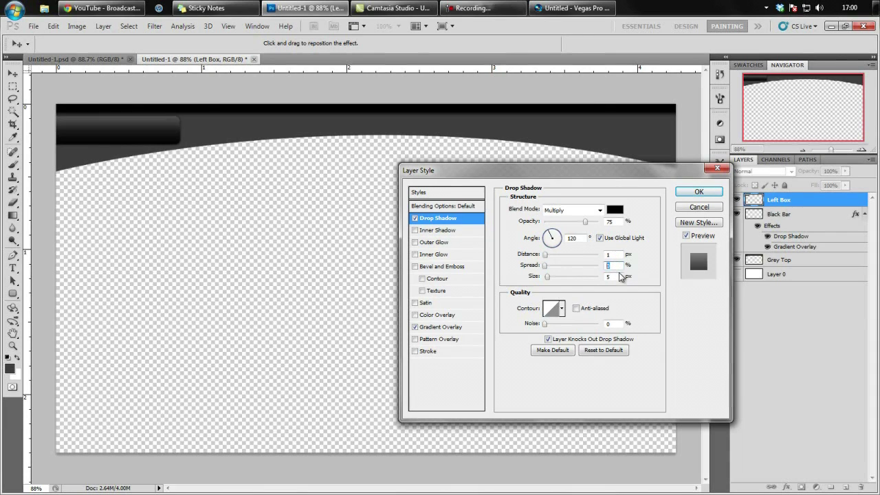
type("5")
left_click(609, 276)
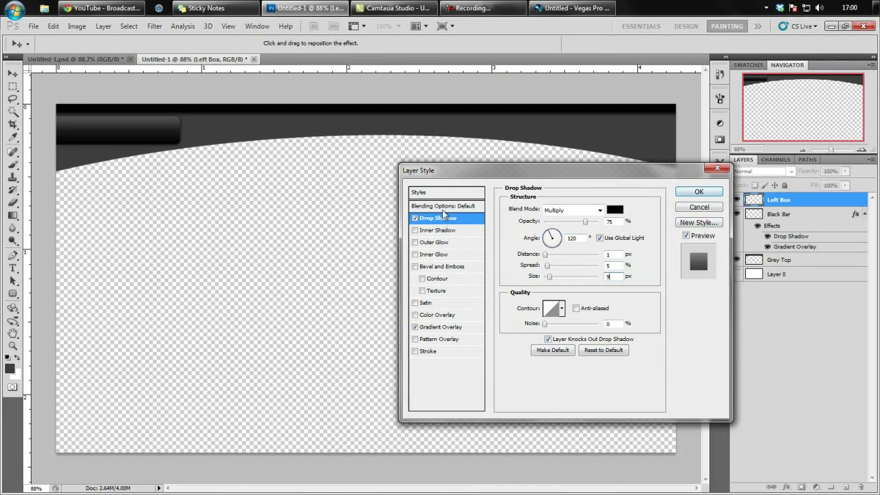
left_click(443, 327)
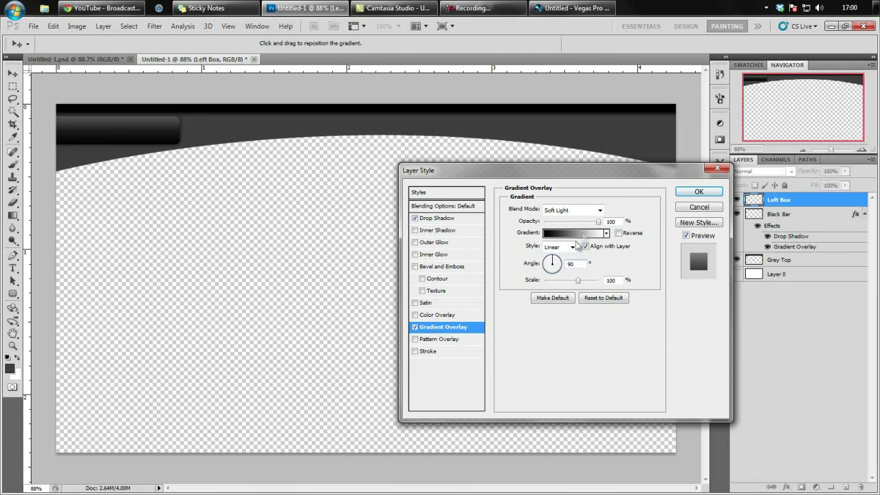
left_click_drag(588, 225, 571, 225)
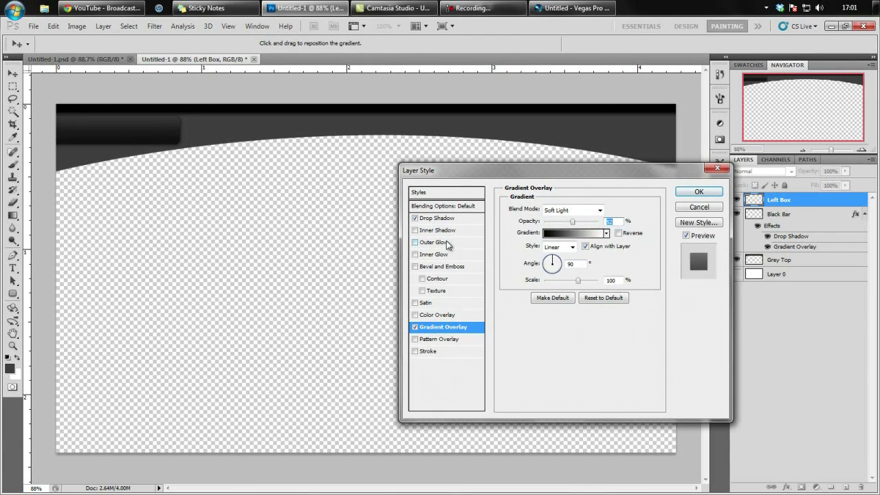
Add an Inner Bevel with 113% depth, 4 px size and 5 px soften, adjust its shading opacity, and apply the layer style
left_click(447, 265)
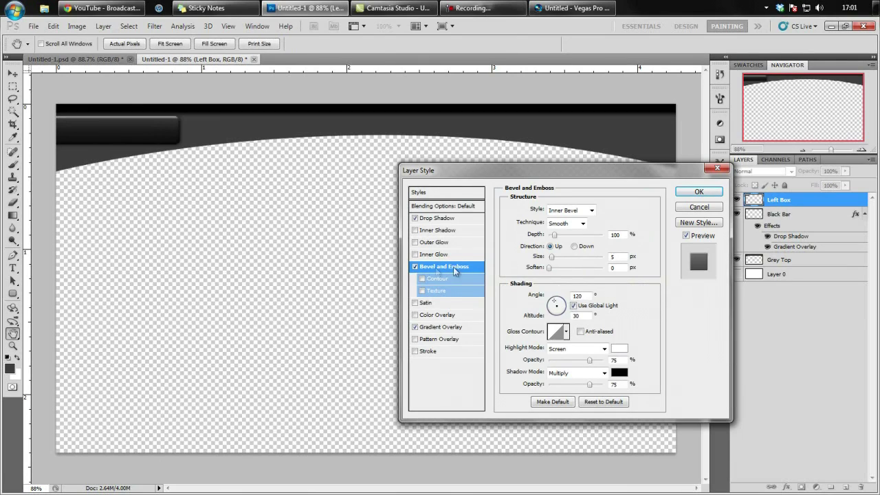
left_click(561, 268)
left_click_drag(560, 269, 556, 243)
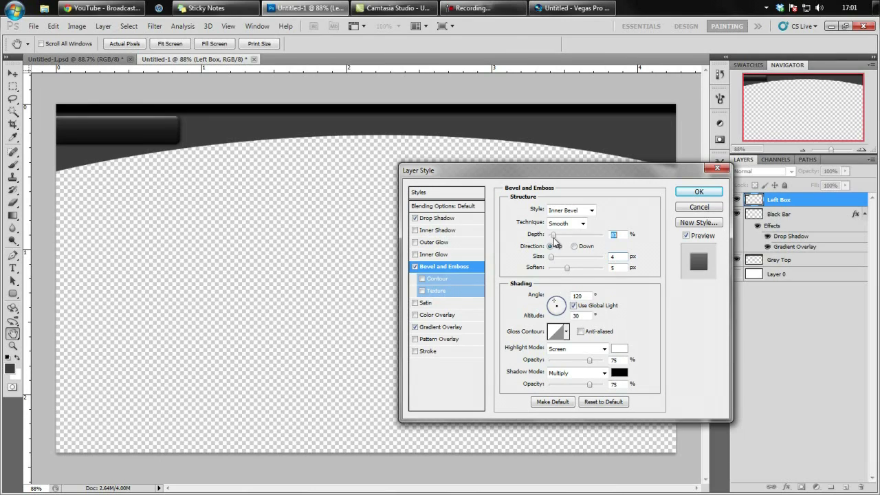
left_click_drag(553, 238, 554, 239)
mouse_move(590, 360)
left_mouse_down()
mouse_move(598, 360)
mouse_move(552, 362)
mouse_move(611, 366)
mouse_move(578, 363)
mouse_move(596, 366)
mouse_move(589, 368)
left_mouse_up()
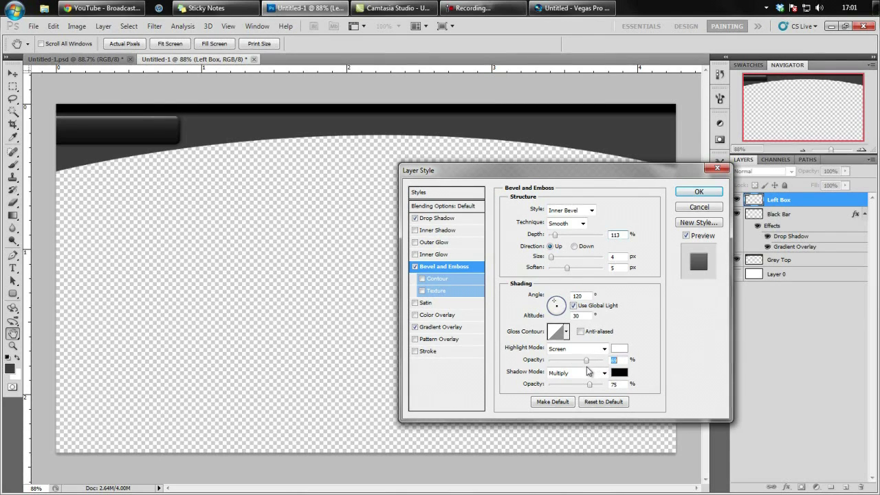
left_click_drag(586, 364, 594, 389)
left_click(706, 193)
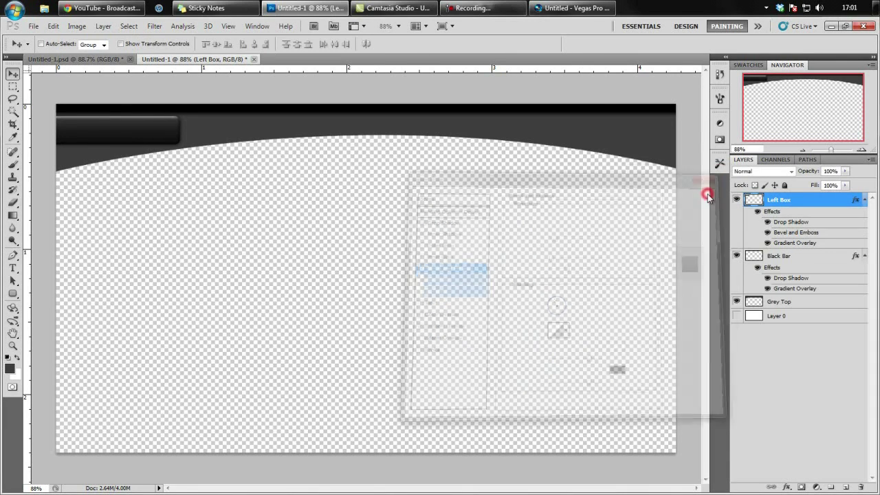
Duplicate the Left Box layer within the same document under the name Right Box
right_click(776, 200)
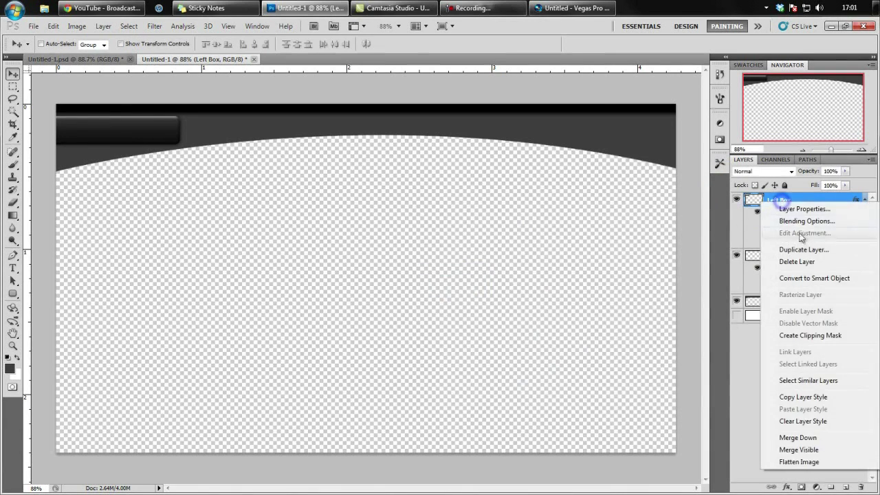
left_click(777, 250)
type("Rgith")
key("BackSpace")
key("BackSpace")
key("BackSpace")
key("BackSpace")
type("ight")
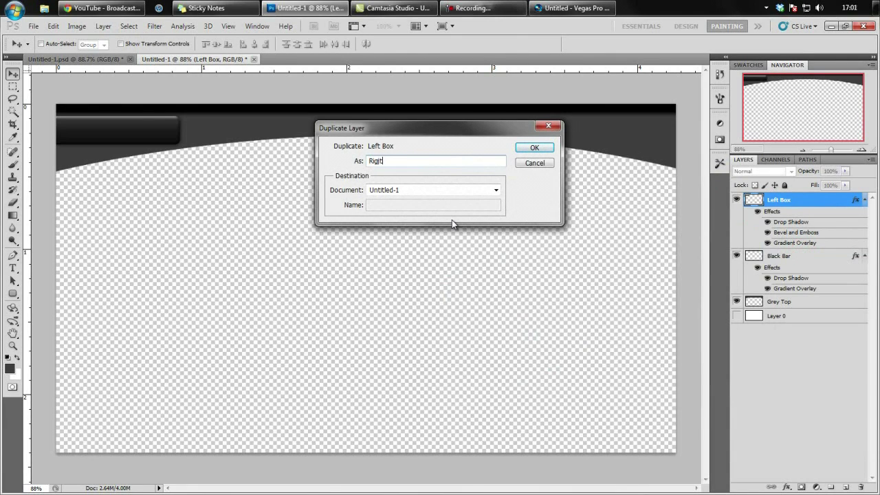
key("BackSpace")
key("BackSpace")
key("BackSpace")
type("ght Box")
key("Return")
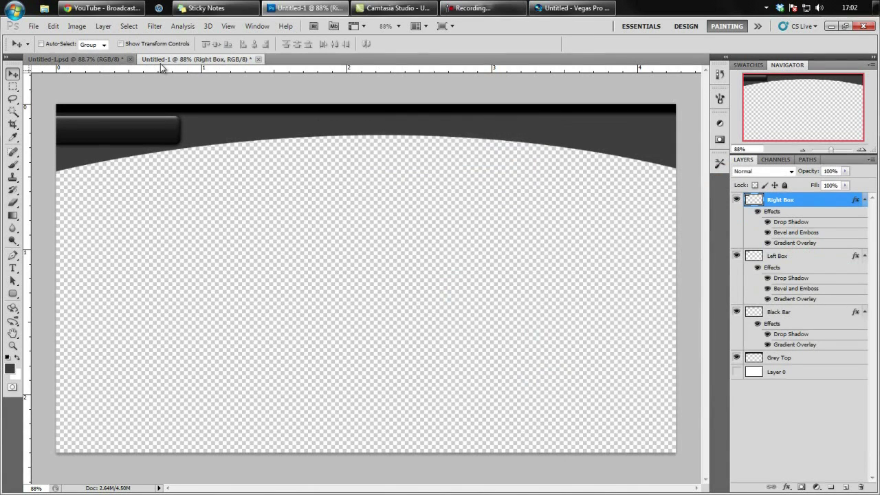
Move the Right Box to the far right end of the gray bar and flip it horizontally
key("ctrl+t")
left_click_drag(164, 132, 669, 130)
key("Return")
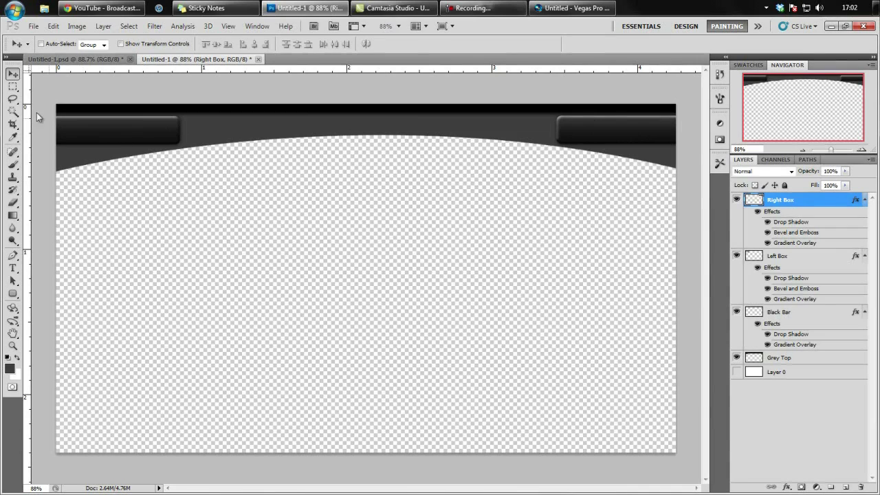
left_click(53, 26)
mouse_move(127, 238)
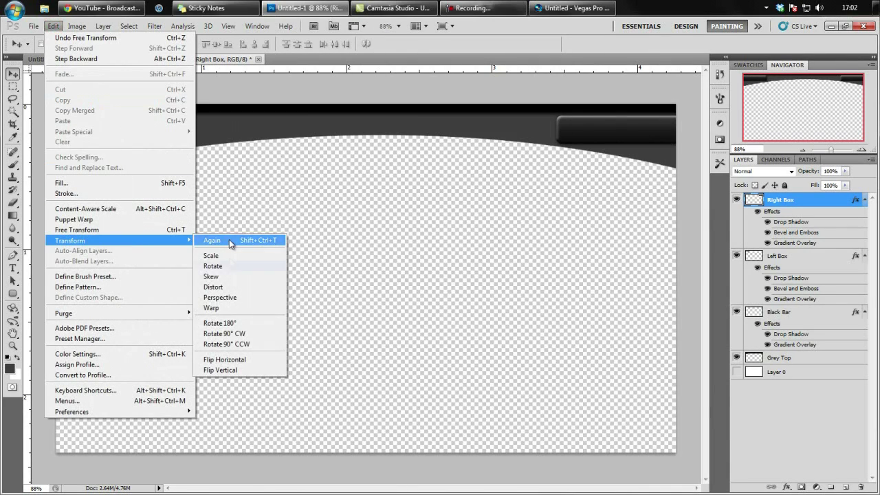
left_click(238, 361)
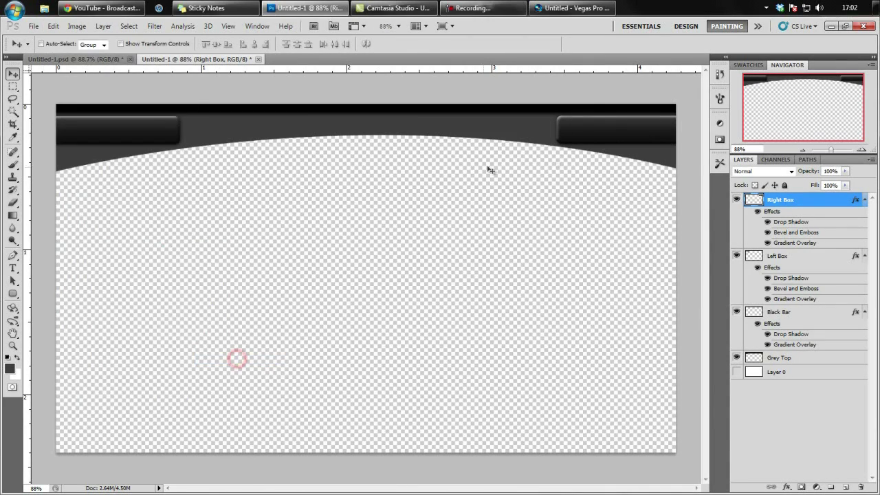
right_click(608, 135)
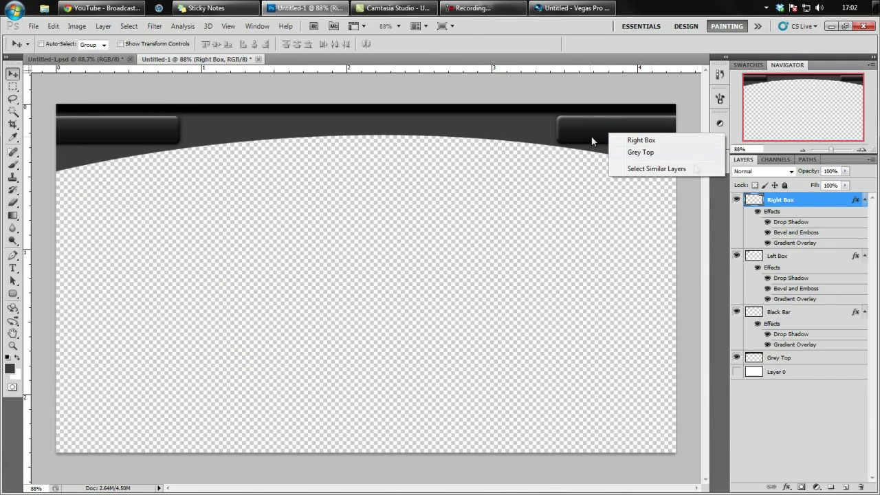
left_click(817, 205)
left_click(797, 256)
left_click(779, 199)
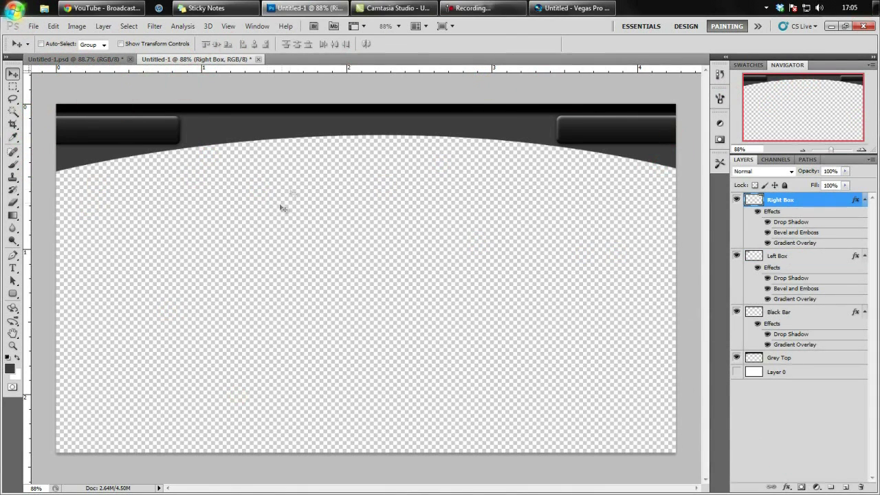
Open the textures 26.jpg, basic-hex-mesh.png and Block Form.jpg together, discarding the embedded color profile of 26.jpg
left_click(33, 26)
left_click(52, 51)
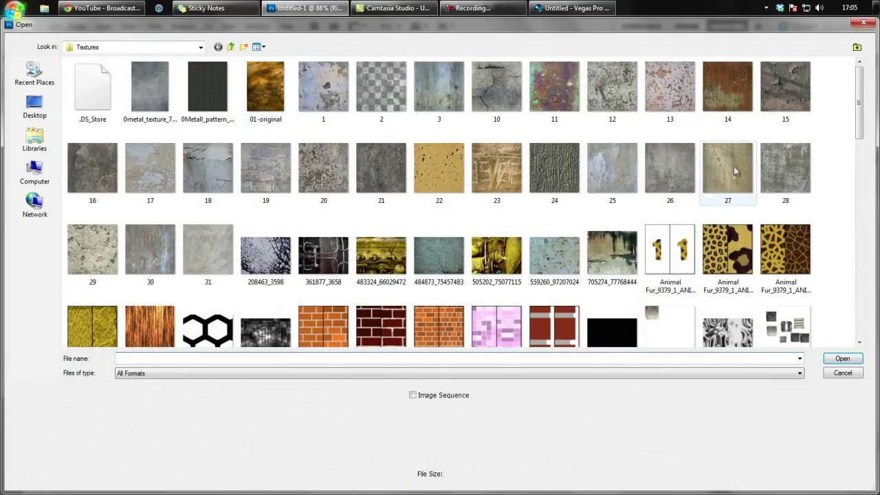
left_click(677, 165)
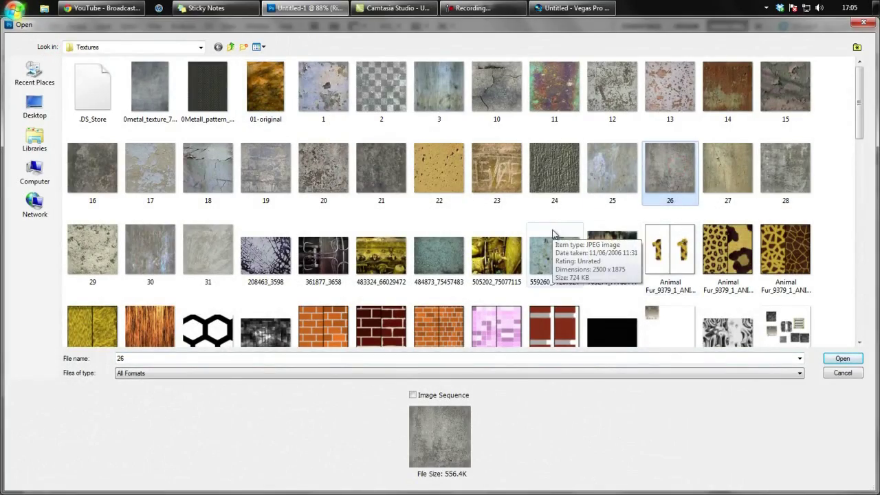
scroll(558, 235, "down", 2)
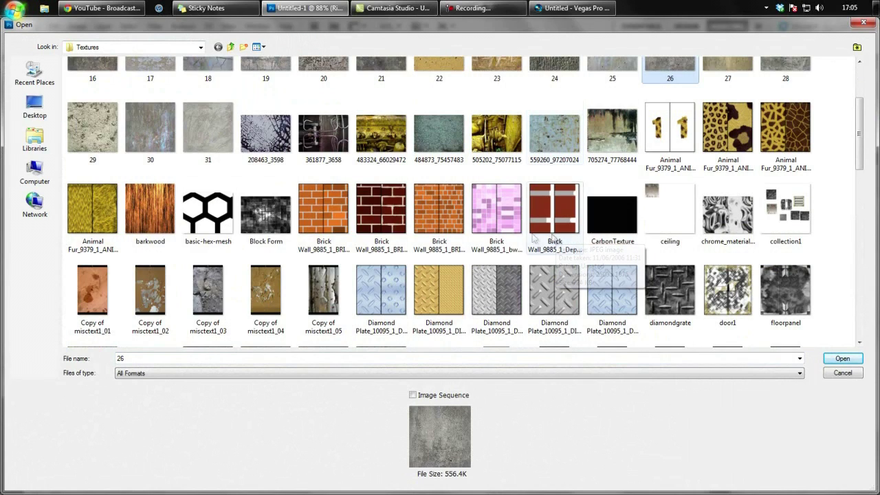
left_click(215, 226, "ctrl")
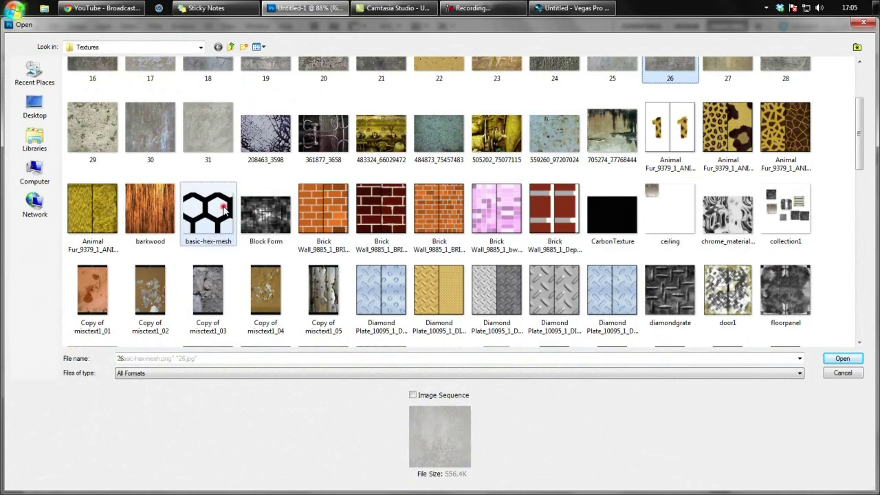
left_click(263, 213, "ctrl")
left_click(841, 359)
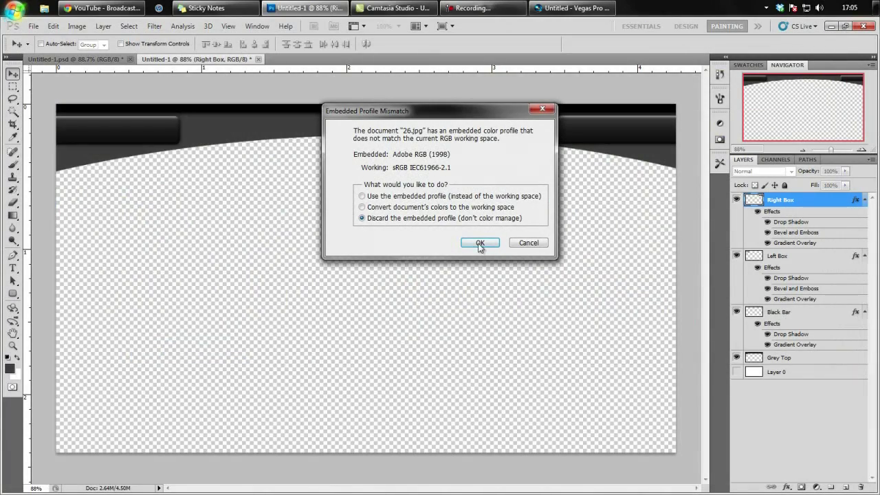
left_click(478, 240)
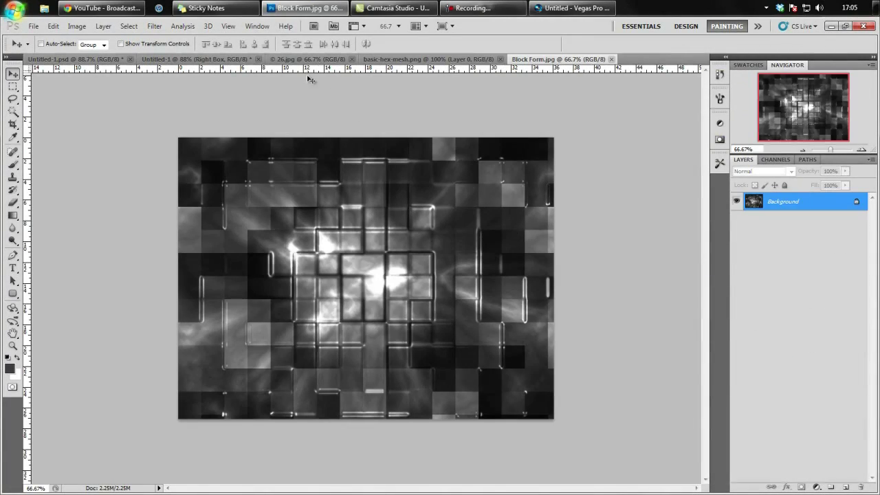
Unlock the Background layer of 26.jpg and bring the concrete texture into the overlay document as a new layer
left_click(287, 58)
left_click(795, 203)
double_click(795, 203)
key("Return")
left_click_drag(412, 198, 293, 178)
left_click_drag(406, 242, 574, 242)
Rotate the concrete texture about -45° and position it over the upper part of the canvas
key("ctrl+t")
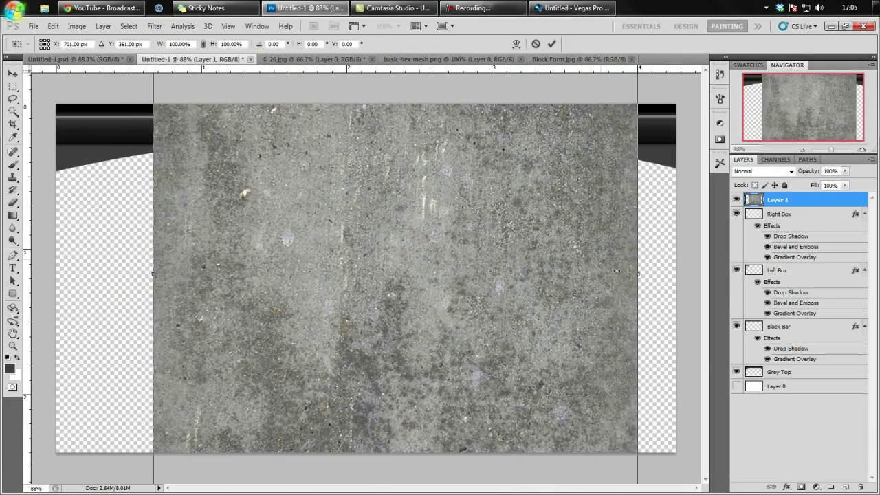
left_click_drag(672, 303, 550, 175)
left_click_drag(456, 274, 425, 172)
left_click_drag(692, 241, 687, 204)
left_click_drag(465, 214, 468, 187)
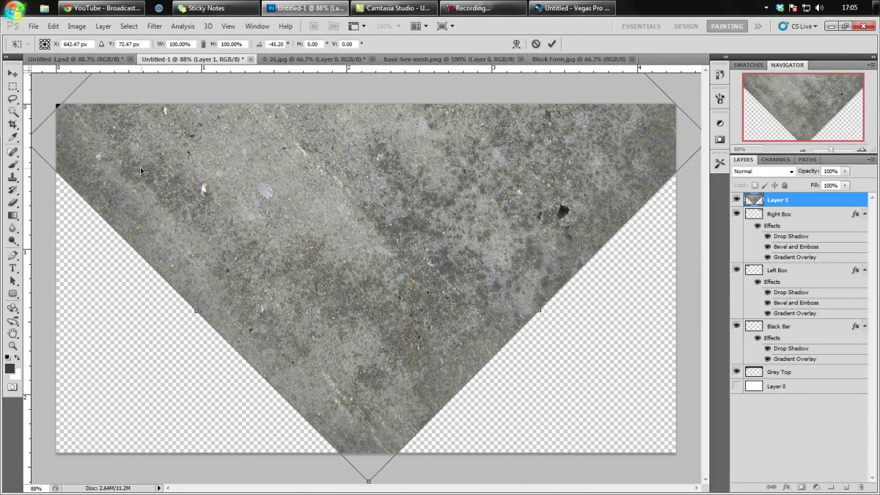
Stretch the rotated texture to cover the canvas's upper left corner, apply the transform and fine-tune its position
key("ctrl+minus")
left_click_drag(84, 166, 78, 163)
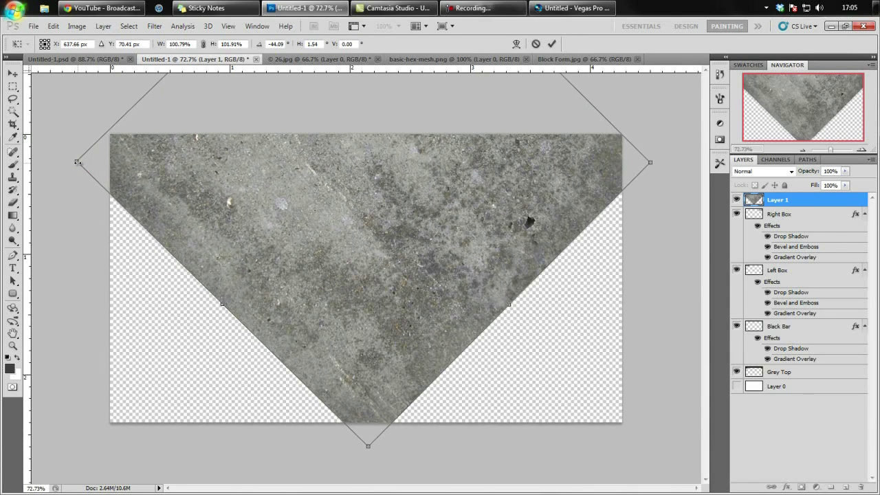
key("ctrl+z")
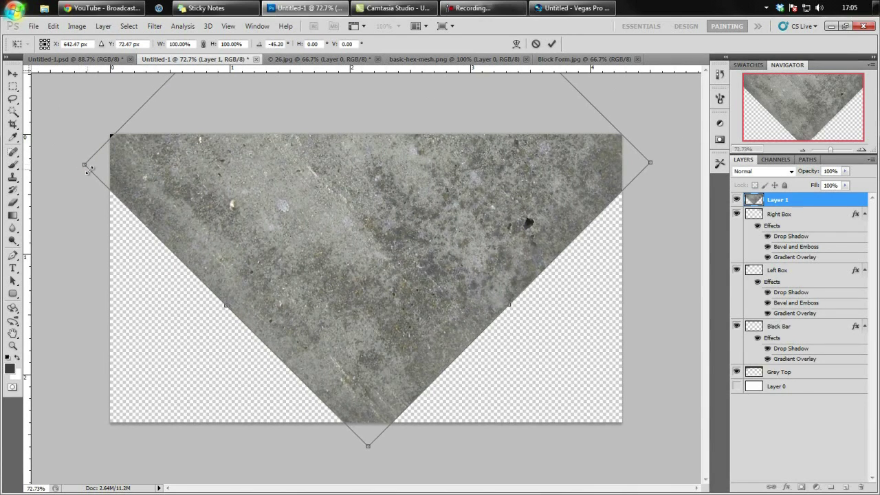
left_click_drag(85, 166, 53, 165)
key("Return")
left_click(229, 176)
left_click_drag(254, 179, 245, 174)
mouse_move(437, 212)
left_mouse_down()
mouse_move(453, 210)
mouse_move(426, 204)
left_mouse_up()
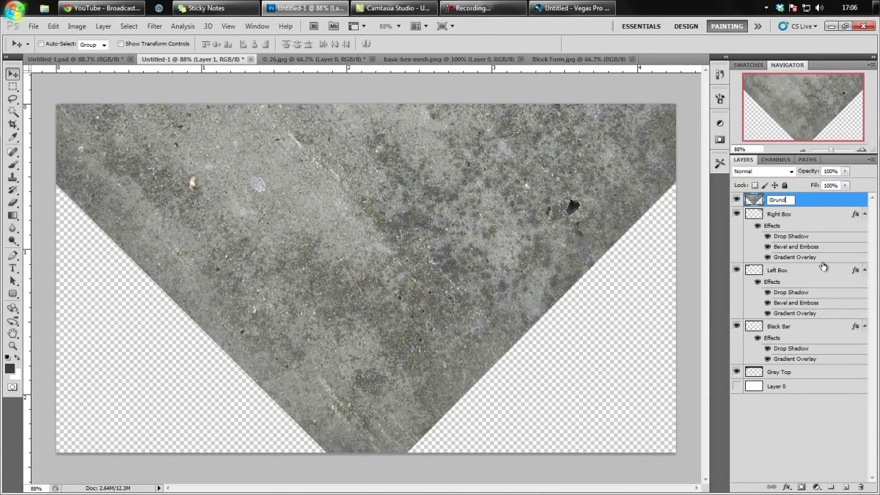
Rename the texture layer as Grunge, collapse both box layers' effects lists and set Grunge's opacity to 17%
key("Return")
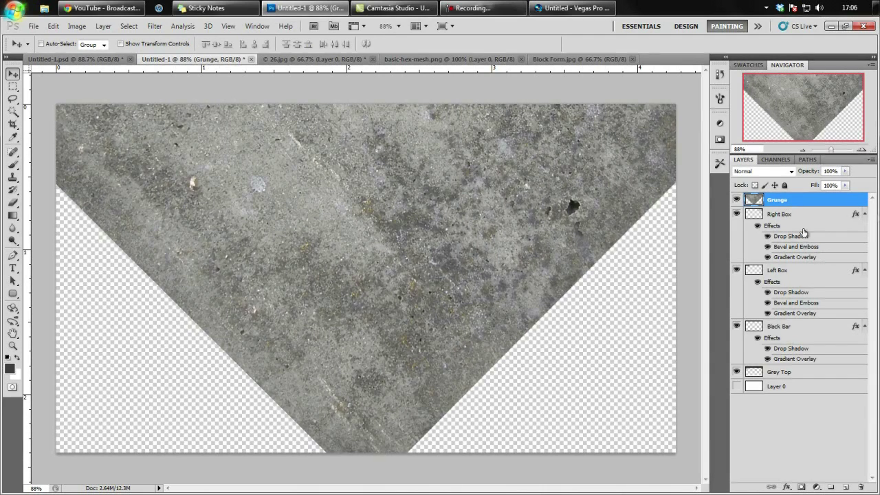
left_click(864, 214)
left_click(864, 228)
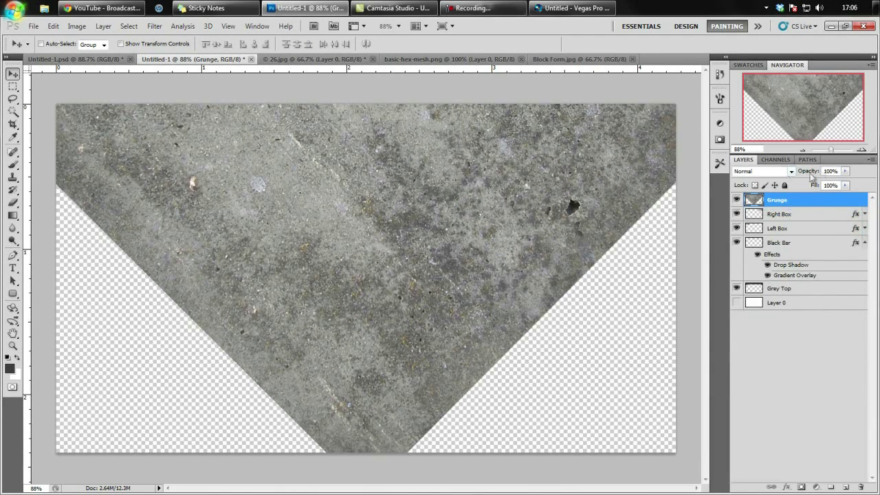
left_click_drag(811, 170, 817, 172)
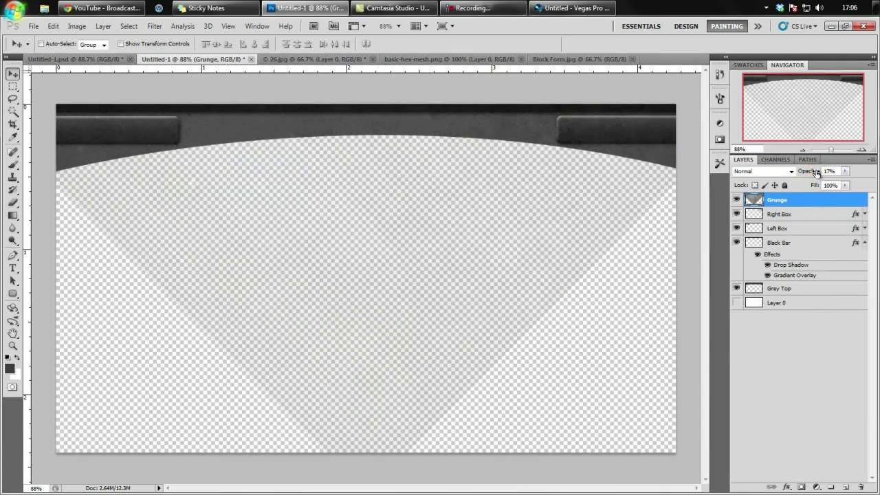
Try clipping the Grunge layer to the Right Box and Left Box layers, and release the clipping masks
left_click(802, 206, "alt")
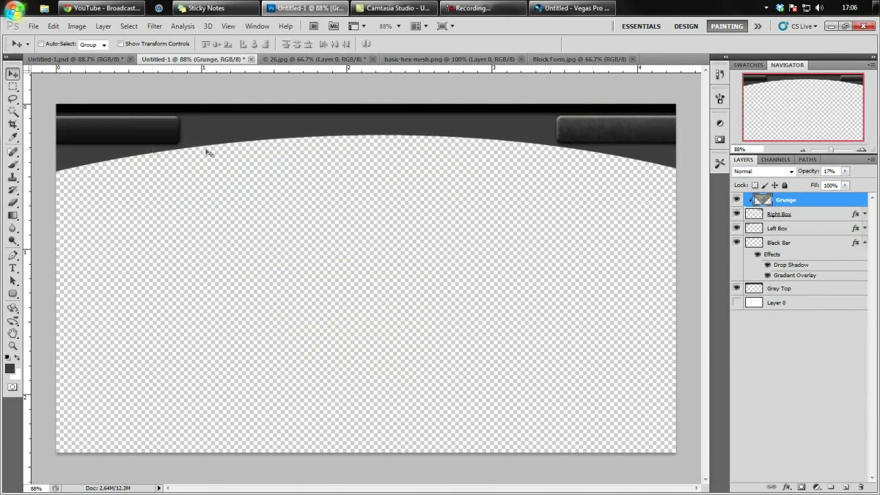
left_click(802, 221, "alt")
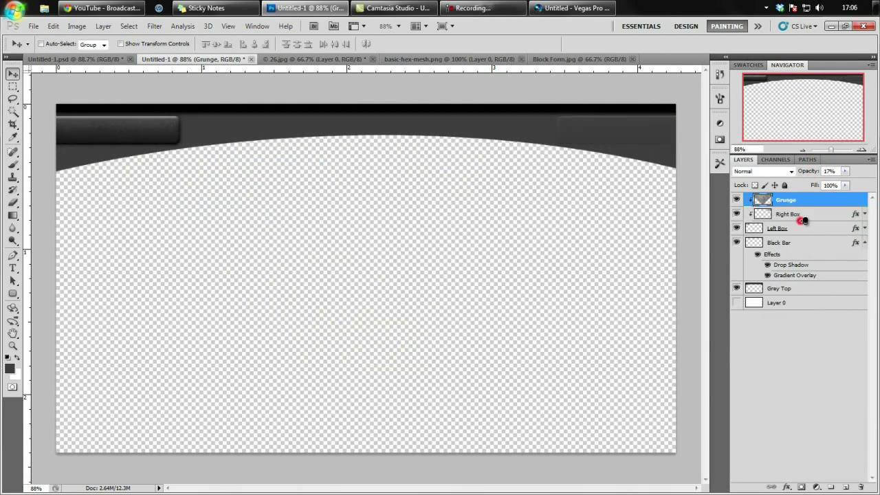
left_click(803, 221, "alt")
left_click(803, 206)
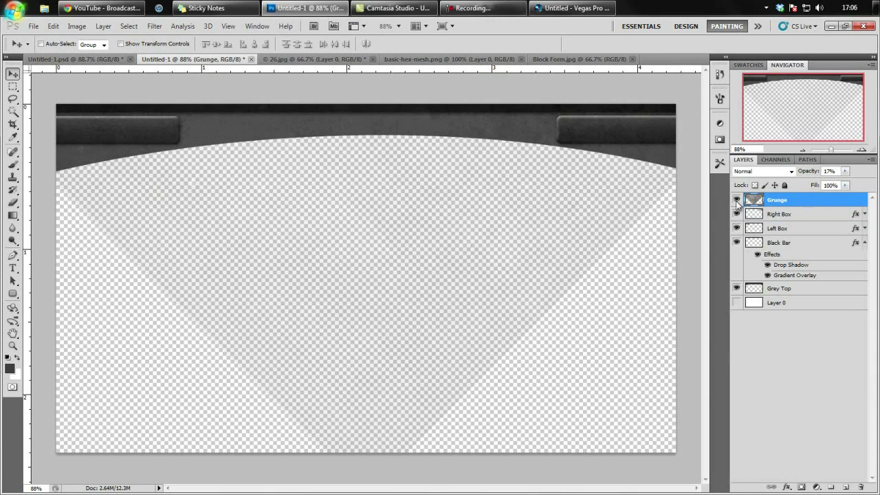
Set up a soft round brush with 92 px size, 0% hardness and 50% opacity
left_click(13, 165)
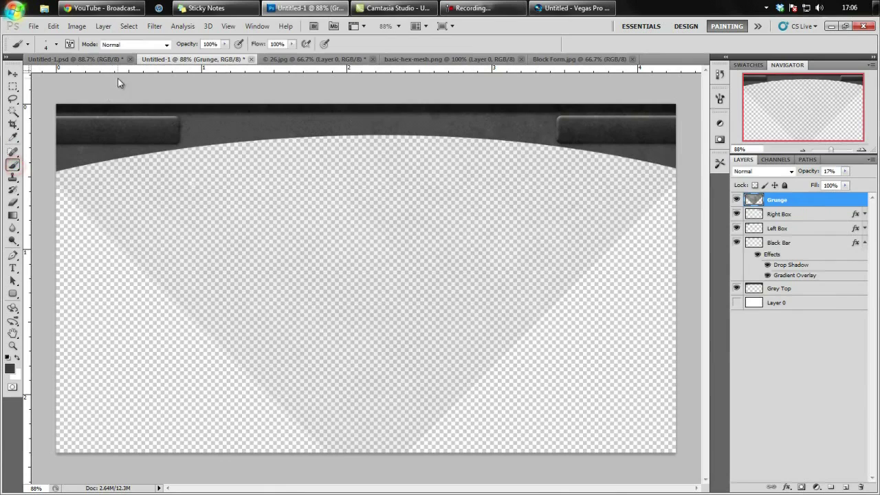
left_click(56, 44)
left_click(60, 119)
left_click(57, 43)
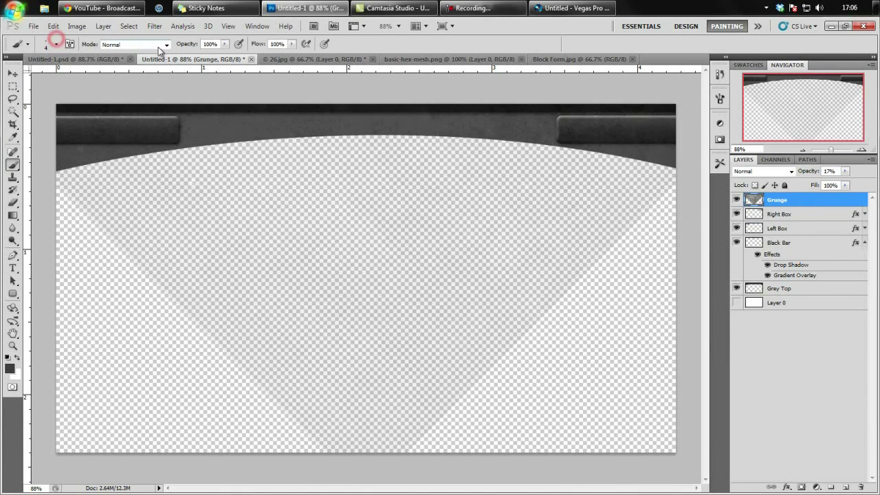
left_click(56, 44)
left_click_drag(19, 73, 66, 74)
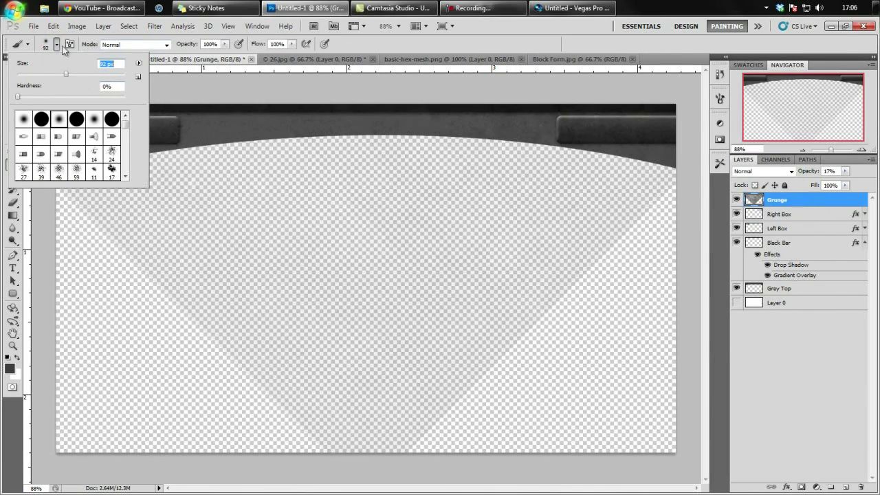
left_click(57, 44)
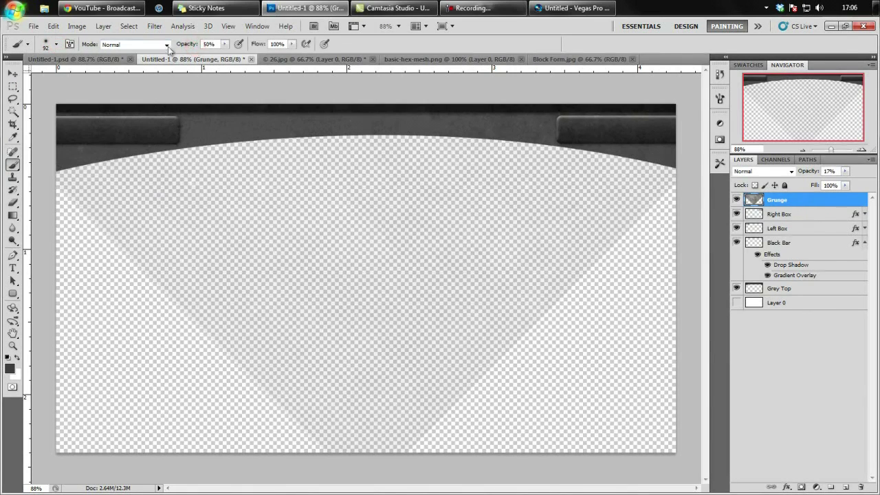
left_click(64, 190)
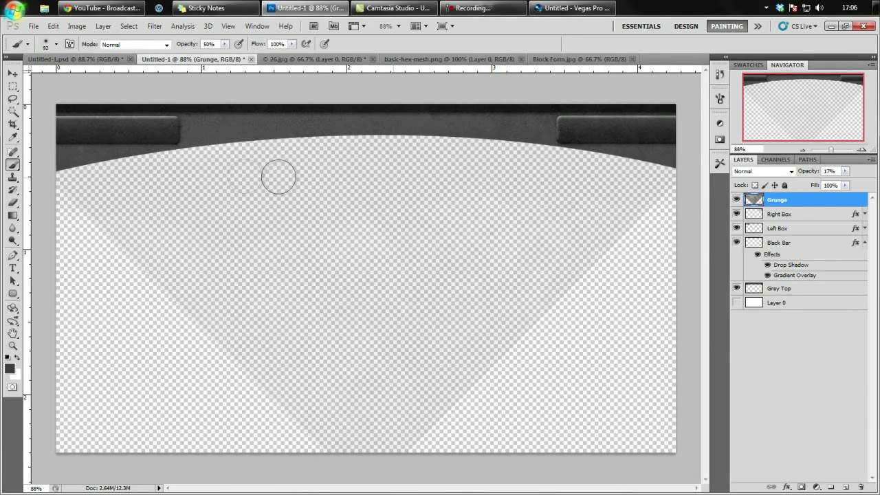
Select the full-width canvas area below the arched bar and delete the Grunge texture inside it
left_click(12, 87)
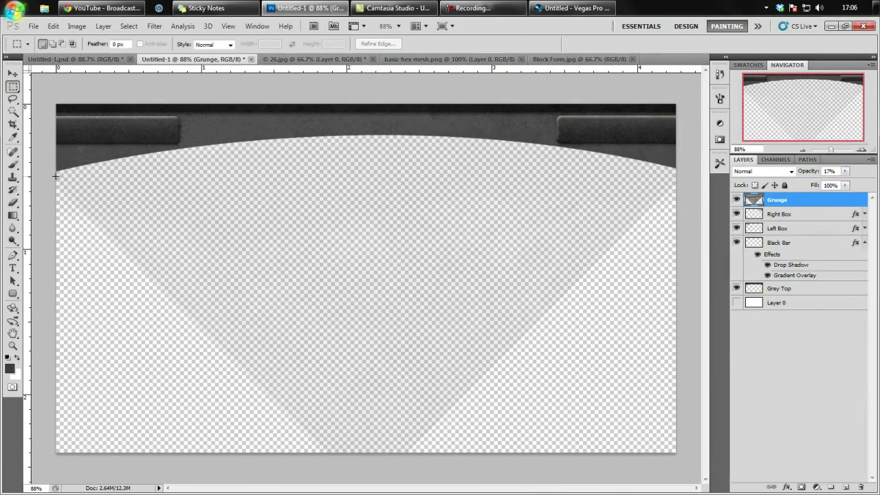
left_click_drag(252, 225, 743, 461)
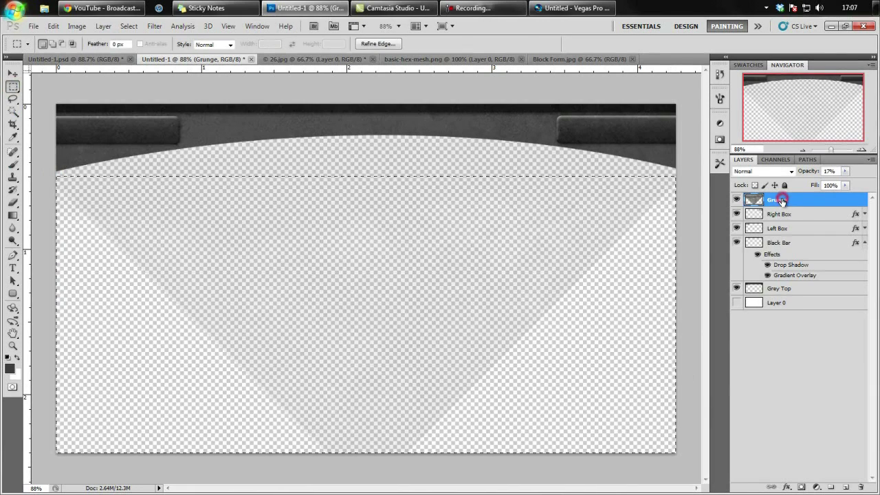
key("Delete")
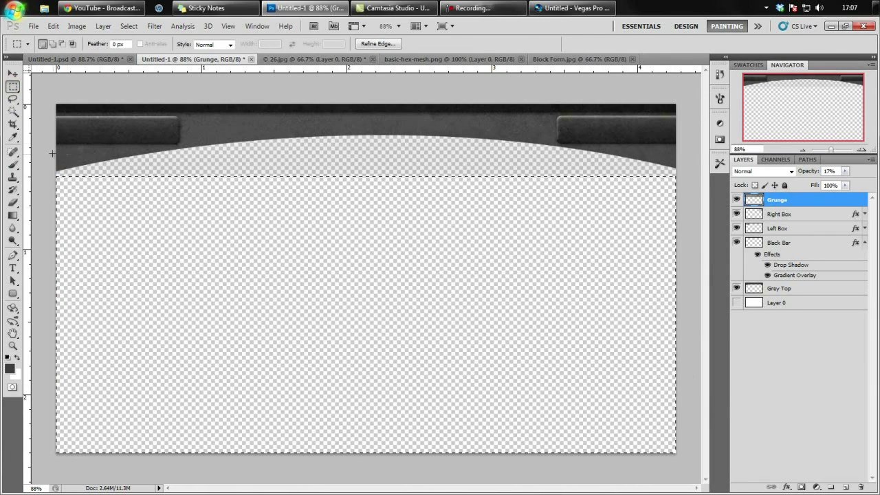
Clear the rectangular selection and brush soft strokes on the Grunge layer along the cut edge below the arch
left_click(12, 165)
left_click(89, 183)
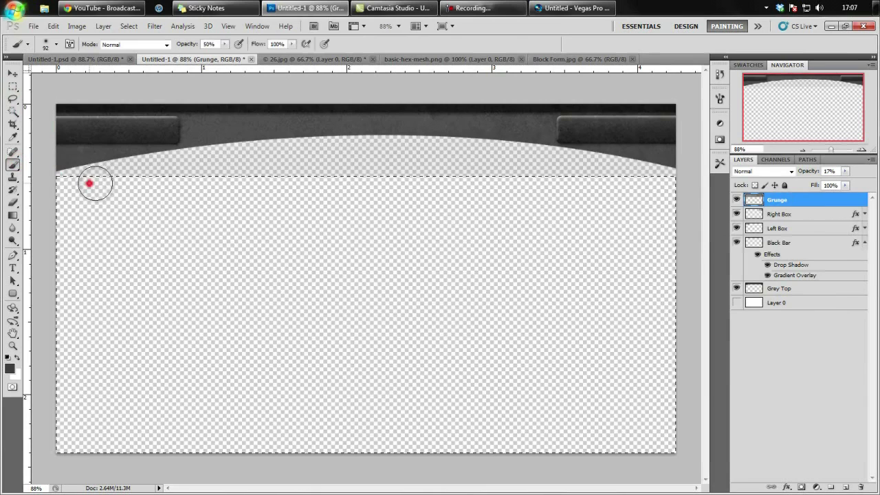
left_click(12, 86)
left_click(334, 181)
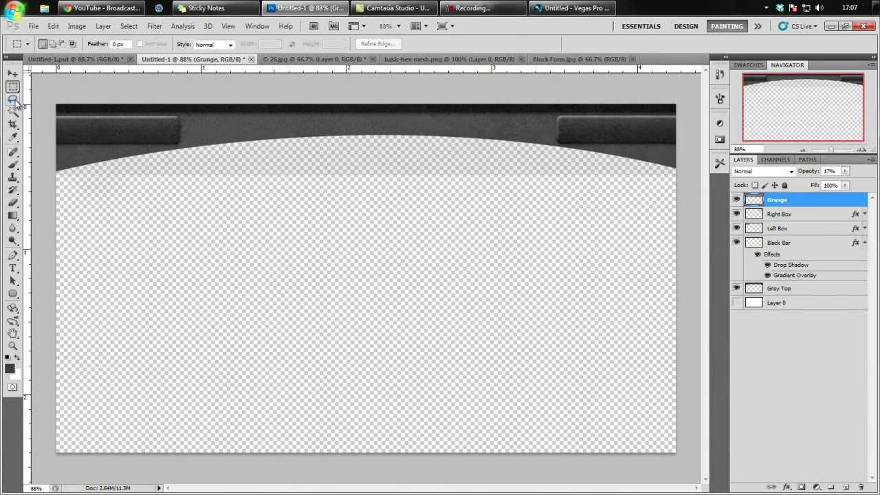
left_click(13, 165)
left_click(88, 181)
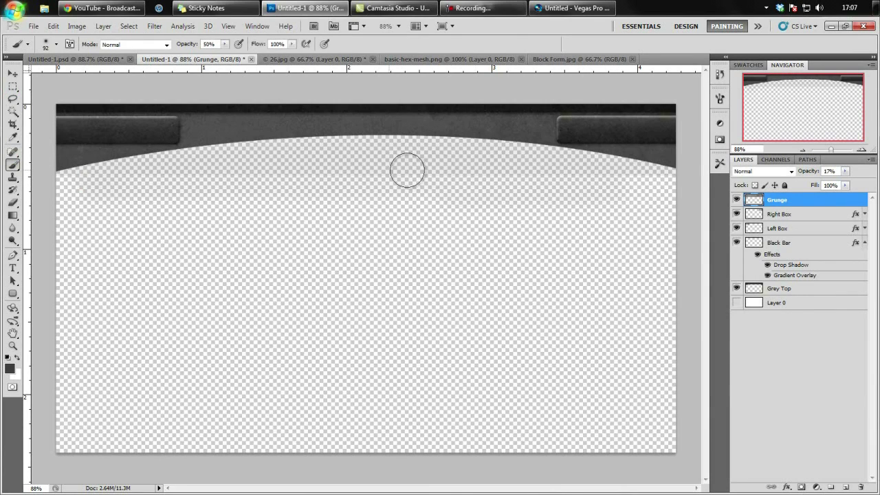
Raise the brush opacity to 100% and paint broad strokes across the Grunge layer beneath the arched bar
left_click_drag(188, 42, 191, 43)
left_click_drag(165, 176, 563, 175)
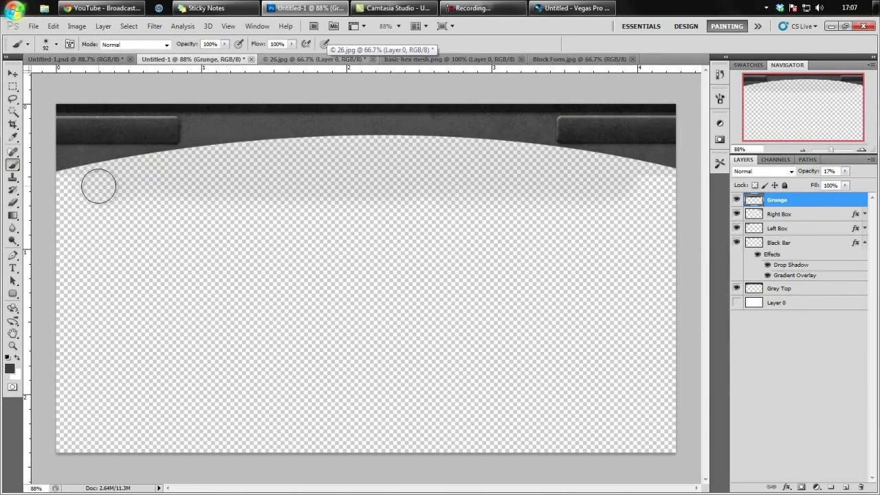
mouse_move(369, 186)
left_mouse_down()
mouse_move(255, 196)
mouse_move(344, 181)
mouse_move(624, 195)
mouse_move(139, 203)
mouse_move(686, 213)
mouse_move(675, 237)
mouse_move(632, 244)
mouse_move(427, 222)
mouse_move(233, 234)
left_mouse_up()
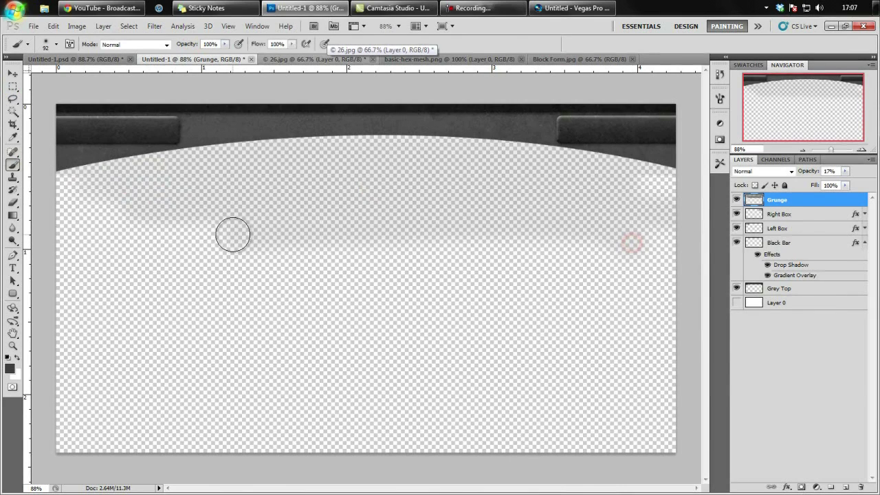
Undo the last brush strokes on the Grunge layer and clear the restored rectangular selection
key("ctrl+alt+z")
key("ctrl+alt+z")
key("ctrl+alt+z")
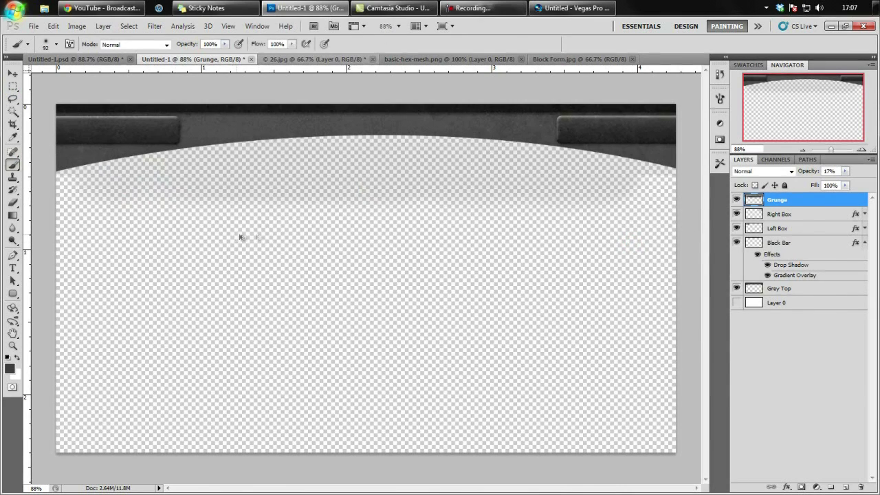
key("ctrl+shift+d")
left_click(275, 140)
key("m")
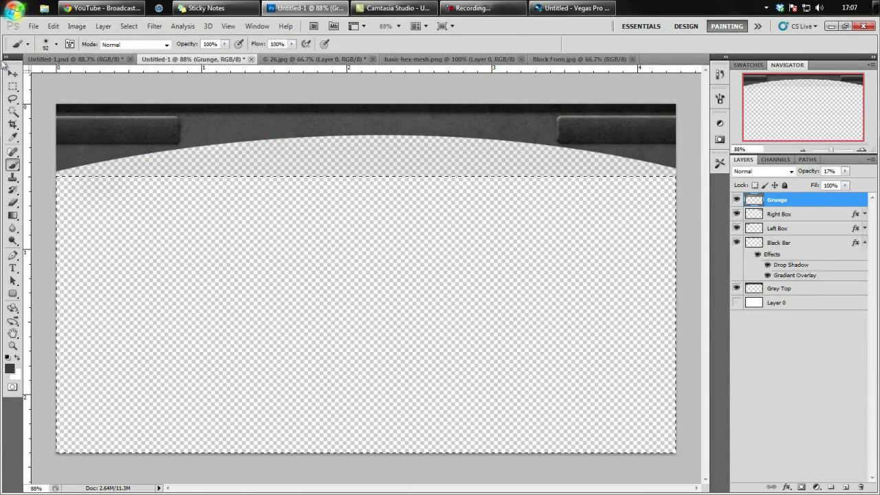
left_click(333, 185)
left_click(319, 171)
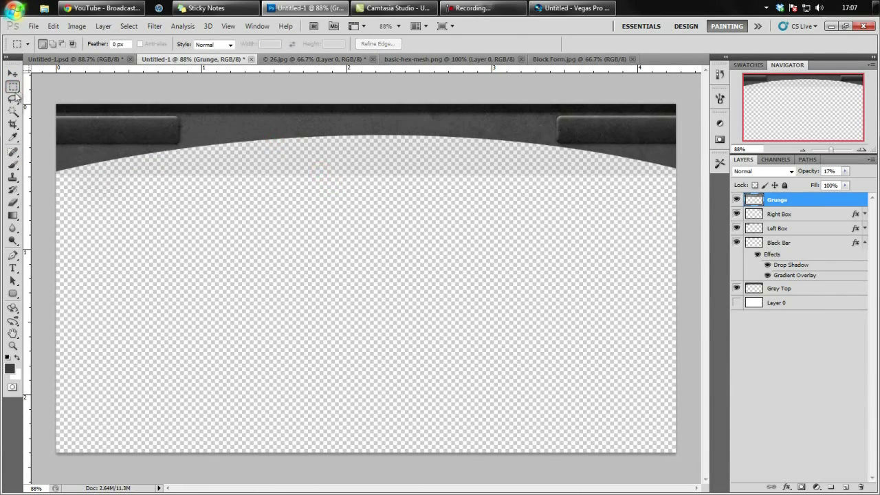
Set the brush mode to Clear and erase the leftover Grunge texture beneath the arched bar
left_click(13, 165)
left_click(131, 44)
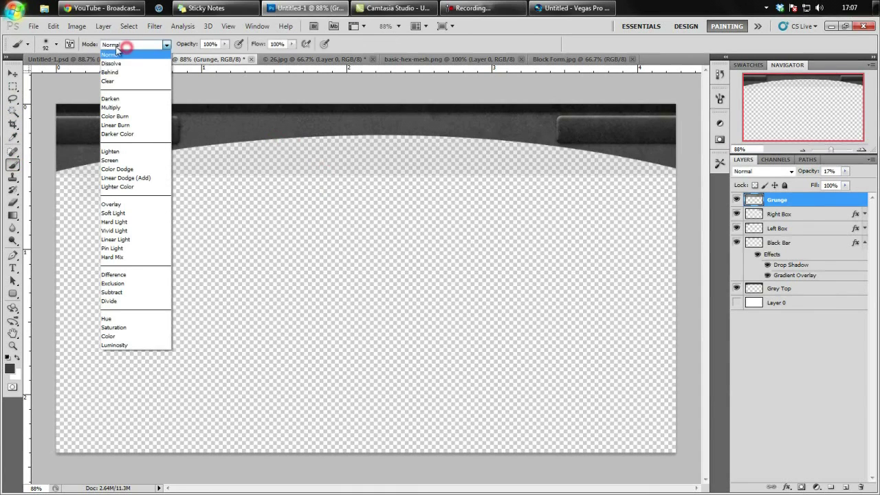
left_click(119, 81)
mouse_move(190, 170)
left_mouse_down()
mouse_move(650, 180)
mouse_move(484, 160)
mouse_move(376, 160)
mouse_move(194, 166)
mouse_move(51, 193)
left_mouse_up()
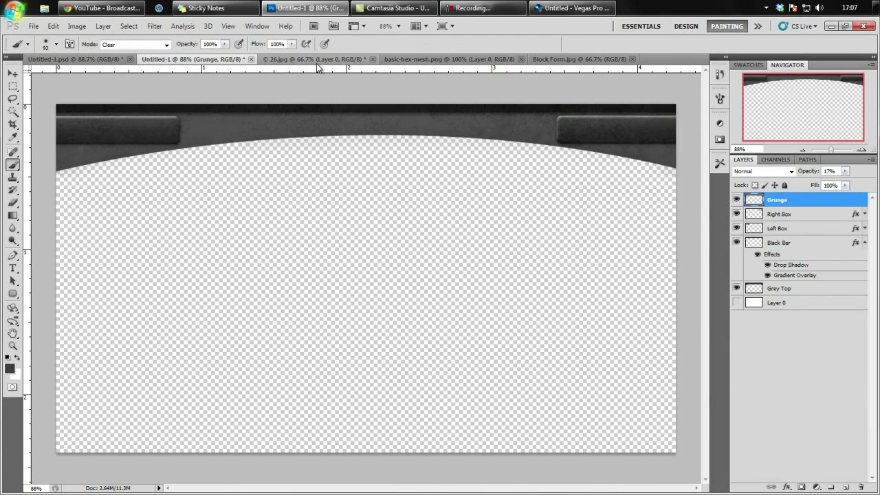
Bring the hexagon pattern from basic-hex-mesh.png into the overlay document and name its layer Hex
left_click(431, 60)
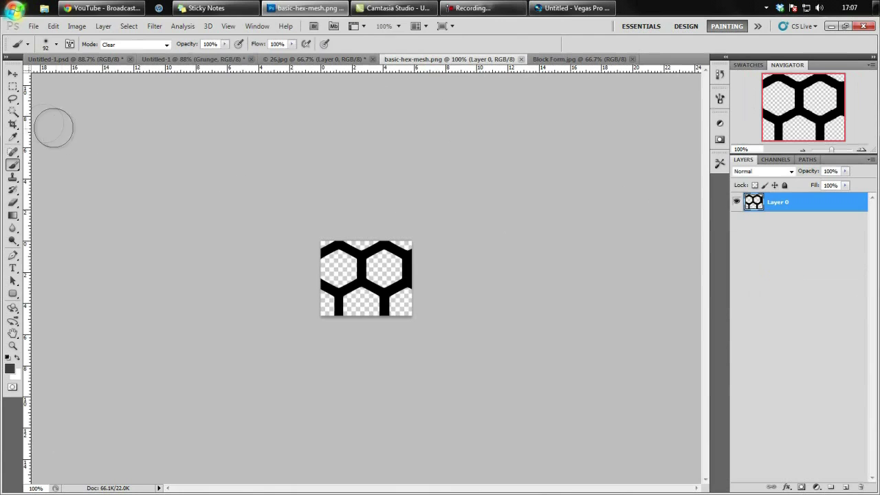
left_click(13, 73)
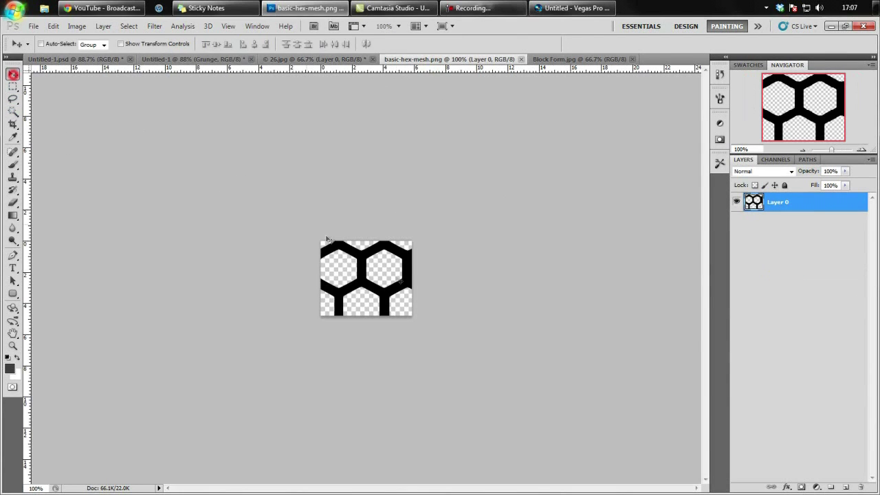
left_click_drag(385, 285, 305, 135)
left_click_drag(239, 61, 447, 300)
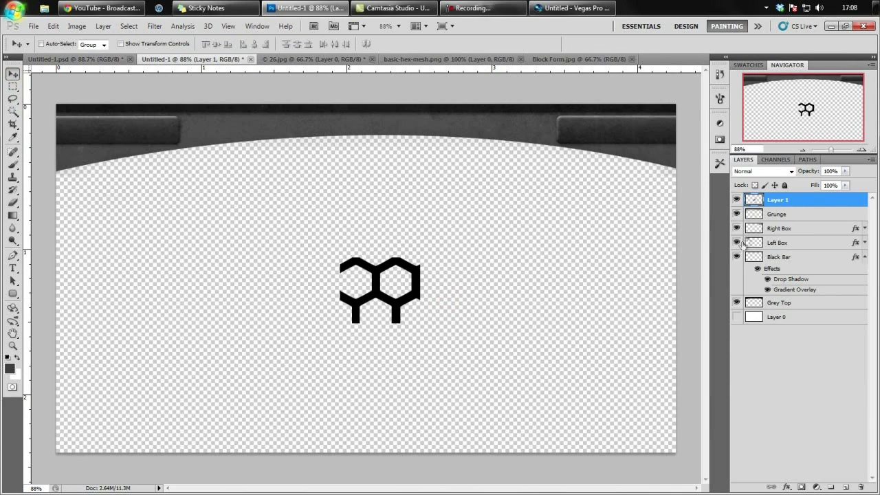
type("Hex")
key("Return")
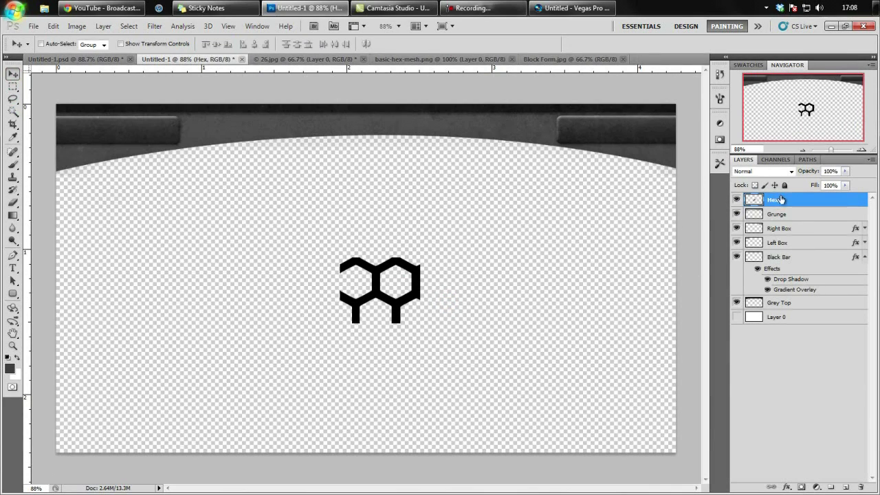
Duplicate the Hex layer and fit the copy directly above the original so the hexagons interlock
right_click(783, 201)
left_click(801, 248)
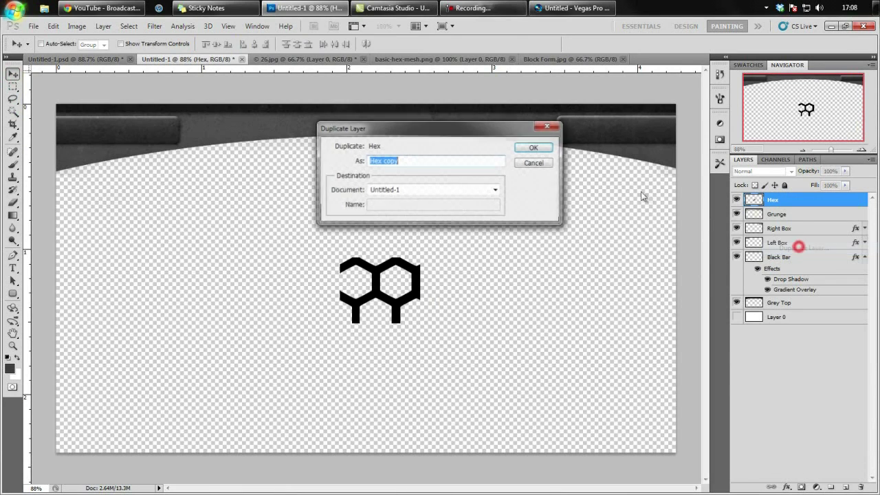
left_click(534, 148)
left_click_drag(379, 279, 379, 213)
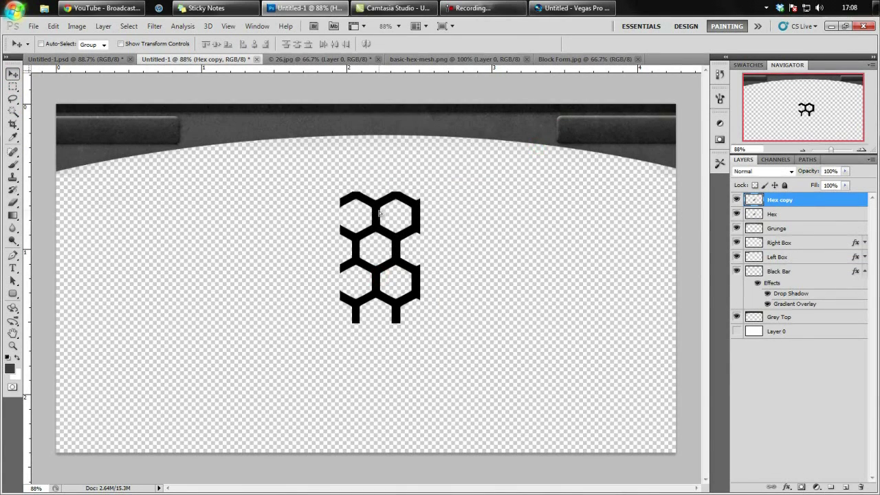
Duplicate both hex layers together and fit the copies against the left side of the originals
left_click(790, 214, "ctrl")
right_click(787, 204)
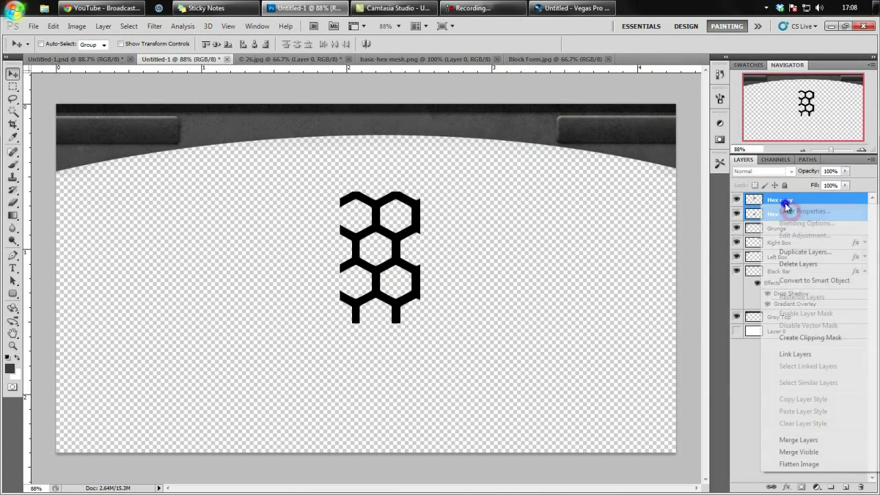
left_click(811, 252)
left_click(534, 148)
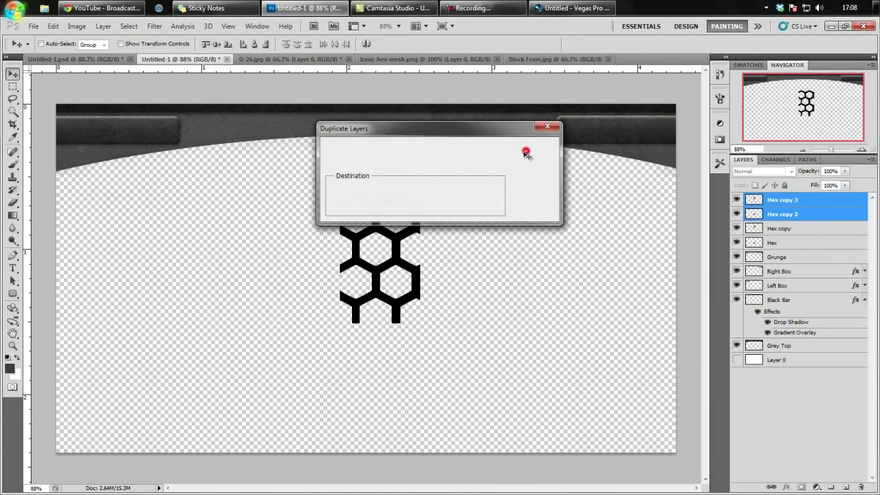
left_click_drag(381, 268, 304, 269)
Duplicate all four hex layers and fit the copies against the right side of the mesh
left_click(797, 243)
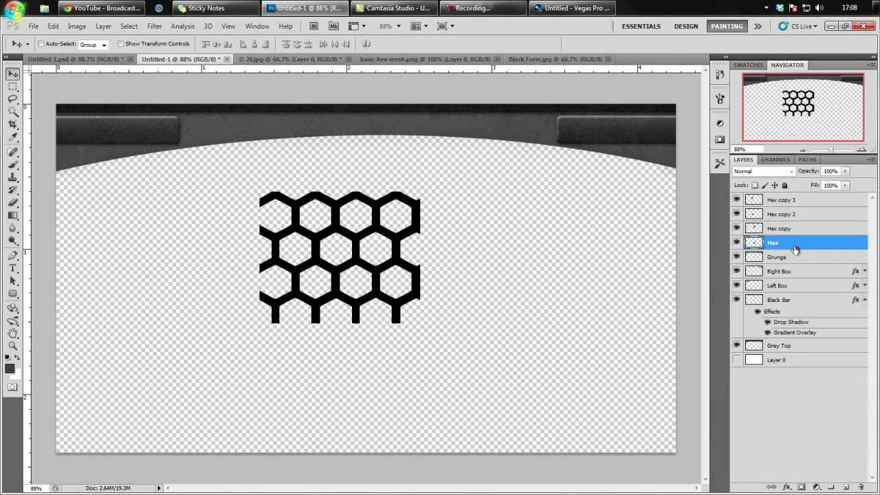
left_click(792, 199, "shift")
right_click(795, 215)
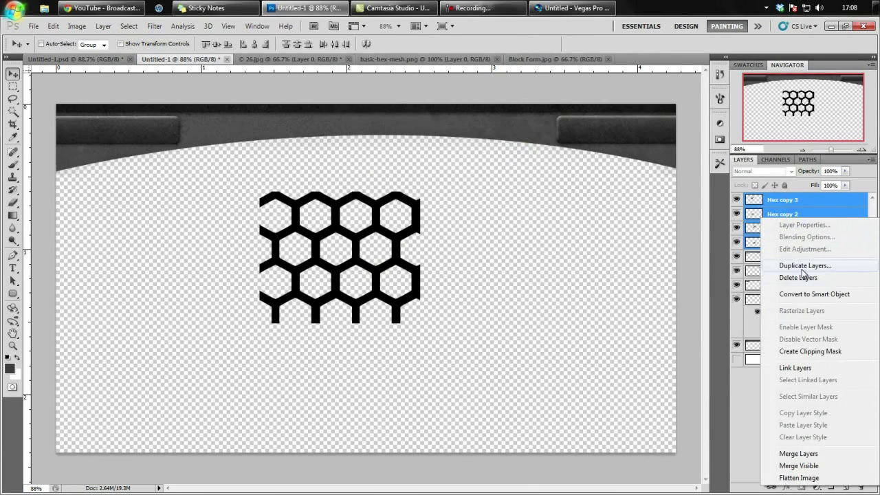
left_click(803, 267)
left_click(543, 146)
left_click_drag(395, 260, 556, 262)
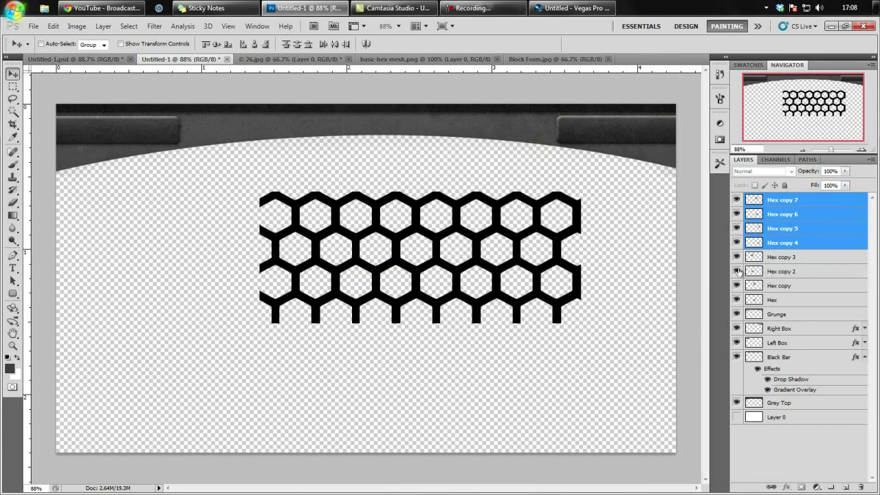
Merge the eight hex layers into a single layer
left_click(788, 295)
left_click(786, 200, "shift")
right_click(793, 231)
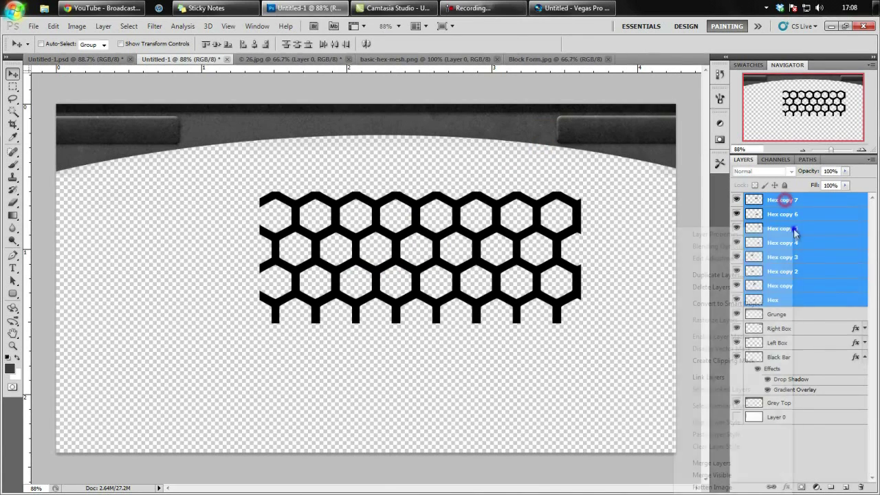
left_click(724, 462)
Duplicate the merged hex layer and fit the copy directly below it to extend the mesh downward
right_click(783, 199)
left_click(804, 245)
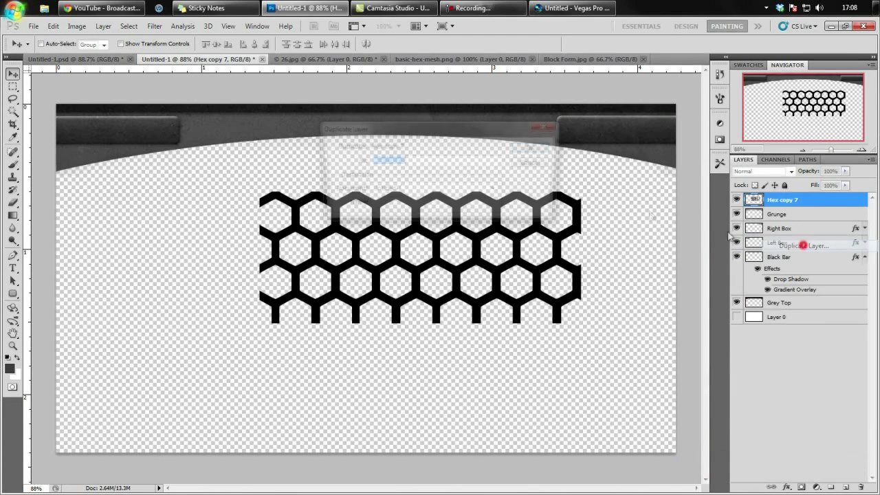
left_click(531, 145)
left_click_drag(459, 256, 467, 384)
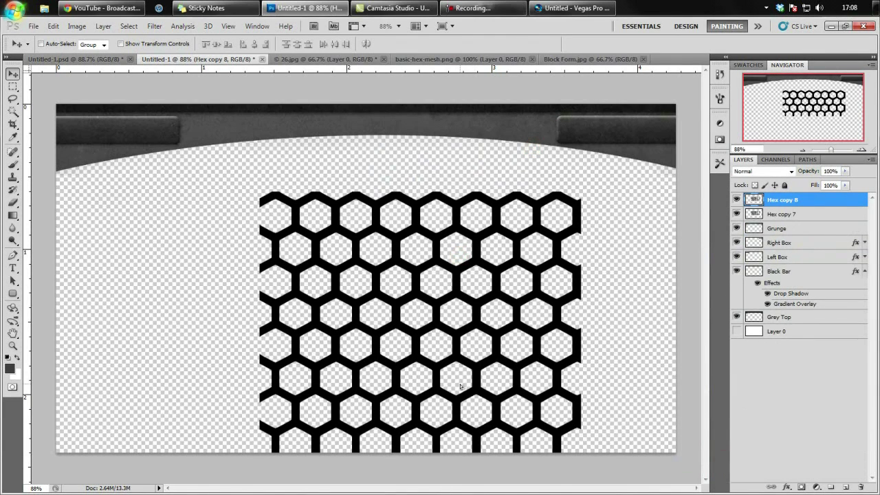
Scale both hex layers proportionally to 56.10% and move them to the left half of the canvas
left_click(792, 214, "shift")
key("ctrl+t")
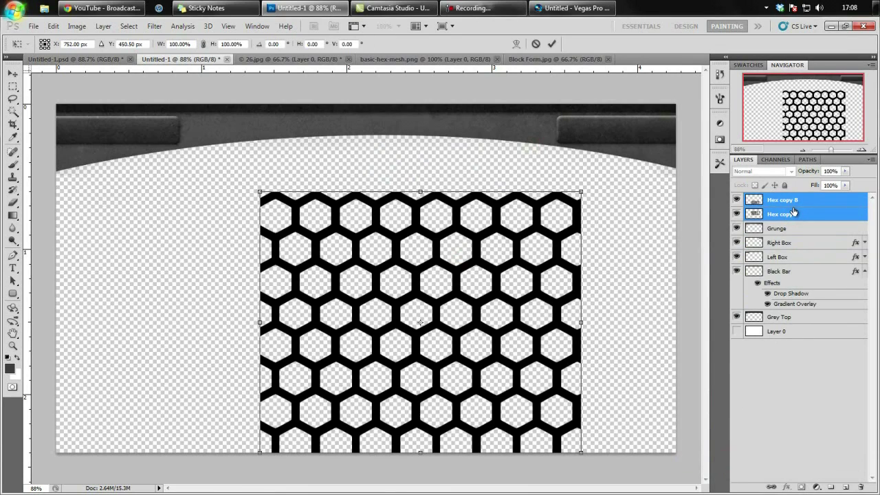
left_click_drag(582, 186, 455, 323)
left_click_drag(324, 343, 234, 280)
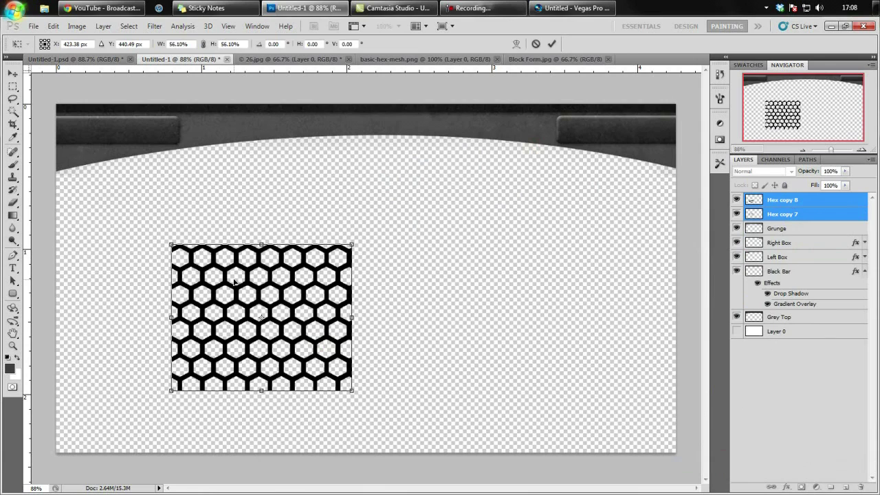
key("Return")
left_click_drag(336, 292, 281, 289)
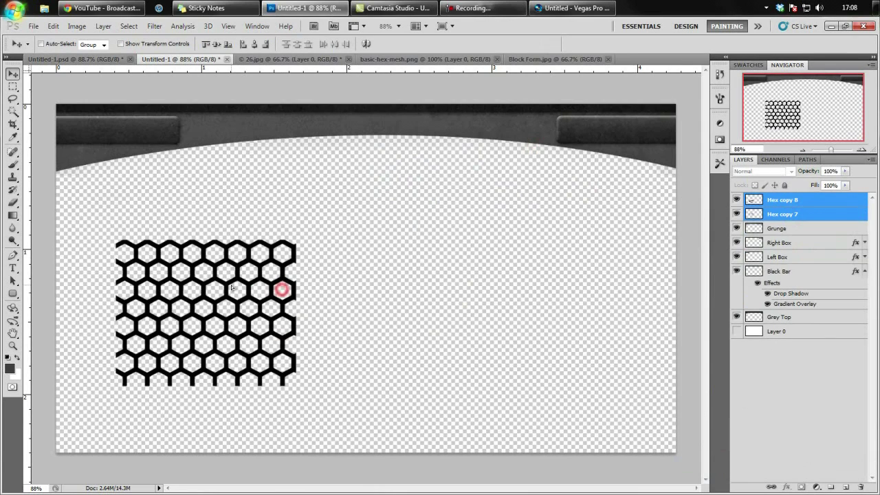
Merge the two scaled hex layers, then duplicate the result and fit the copy against its right edge
right_click(792, 208)
left_click(811, 444)
right_click(797, 200)
left_click(799, 252)
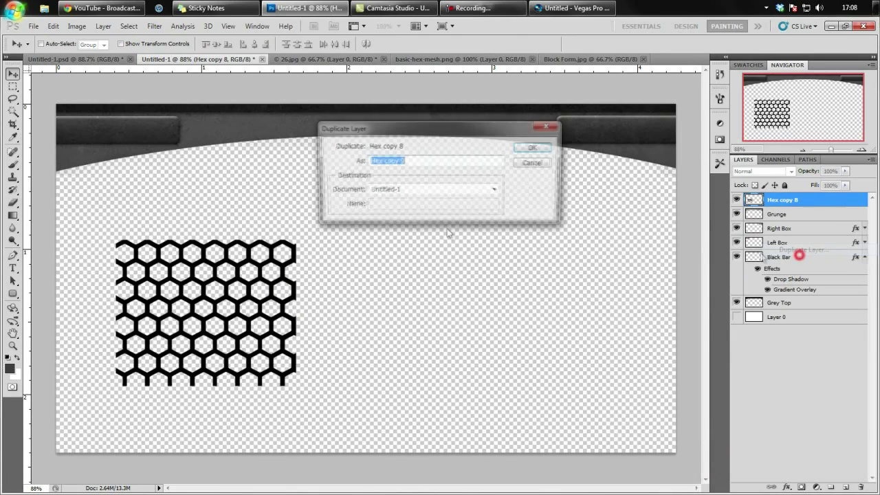
left_click(530, 147)
left_click_drag(240, 286, 423, 294)
key("ctrl+z")
key("ctrl+z")
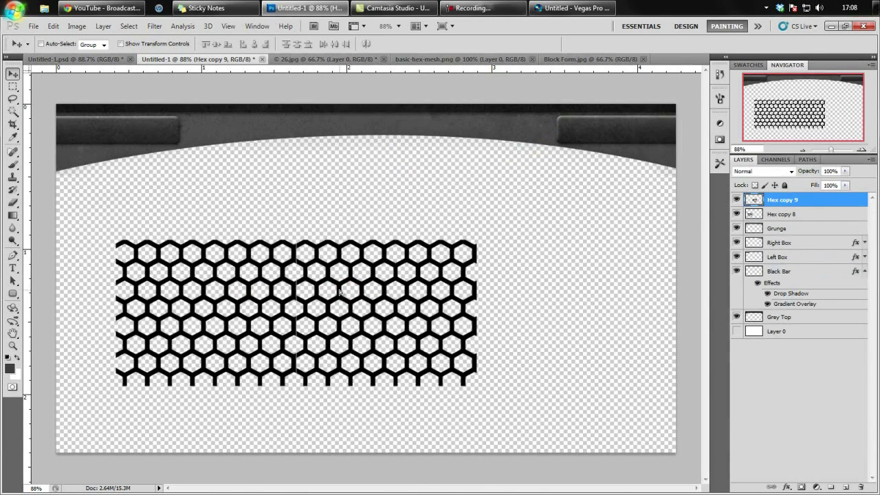
Scale both hex layers proportionally to 43.46% and place them in the lower-left area of the canvas
left_click(778, 216, "shift")
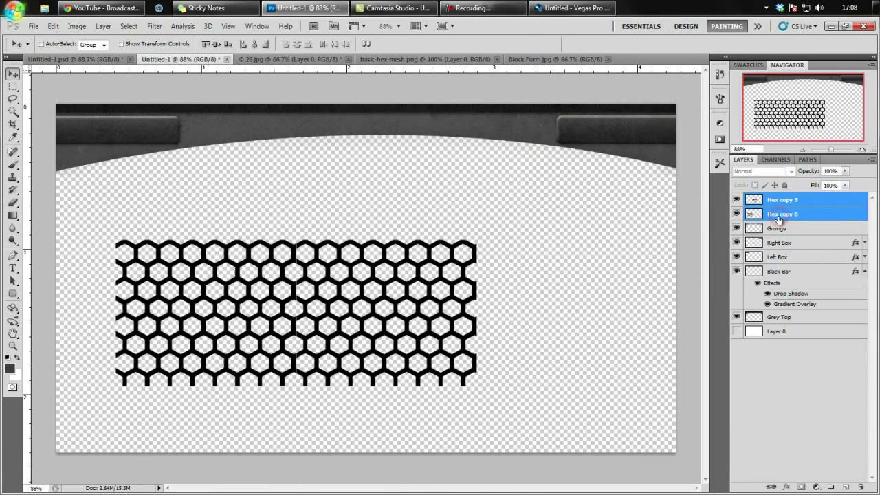
key("ctrl+t")
left_click_drag(475, 239, 262, 295)
left_click_drag(233, 364, 202, 389)
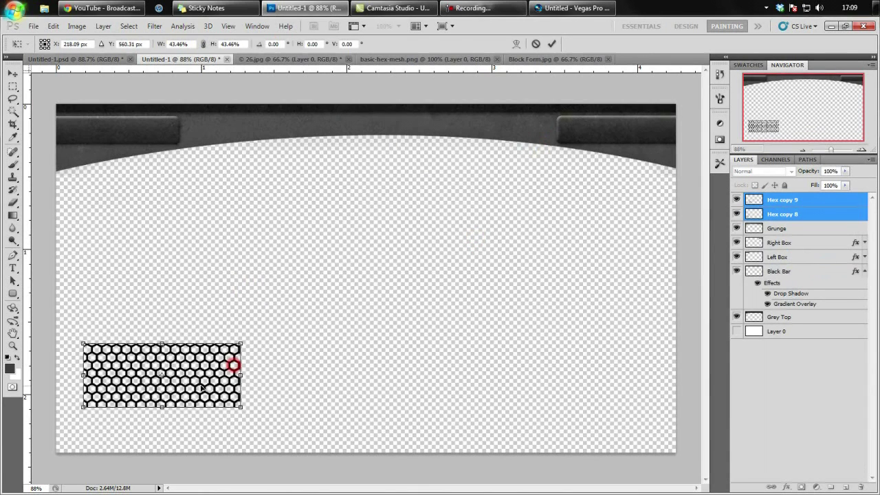
key("Return")
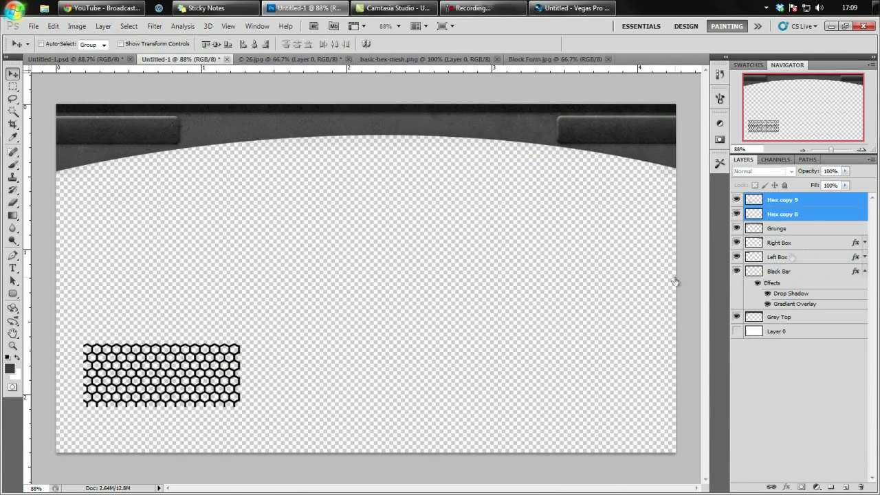
Duplicate the two reduced hex layers and fit the copies directly above the originals
right_click(803, 219)
left_click(810, 254)
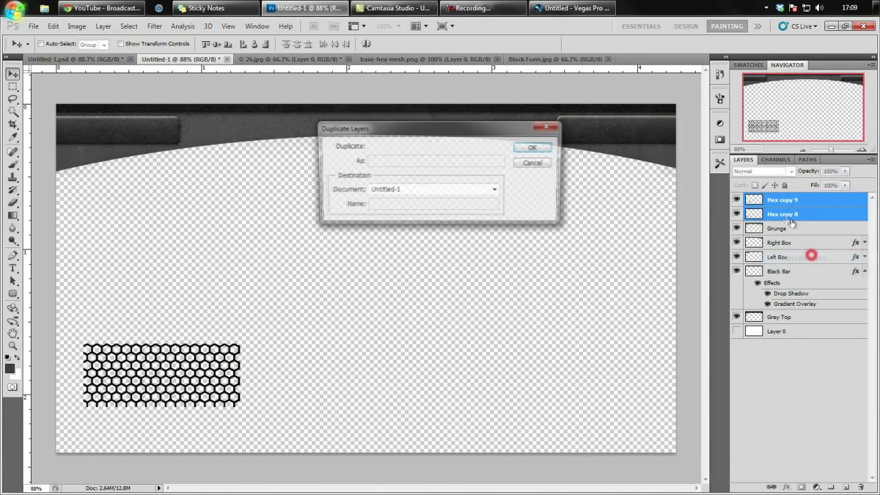
left_click(534, 150)
left_click_drag(210, 373, 211, 319)
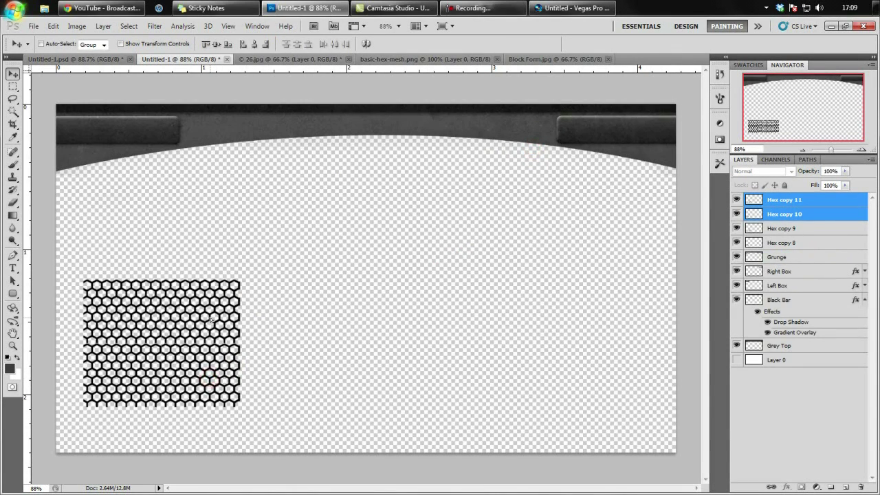
Duplicate the four small hex layers and fit the copies to the right, doubling the mesh width
left_click(795, 240, "shift")
left_click(797, 240)
left_click(795, 202, "shift")
right_click(794, 211)
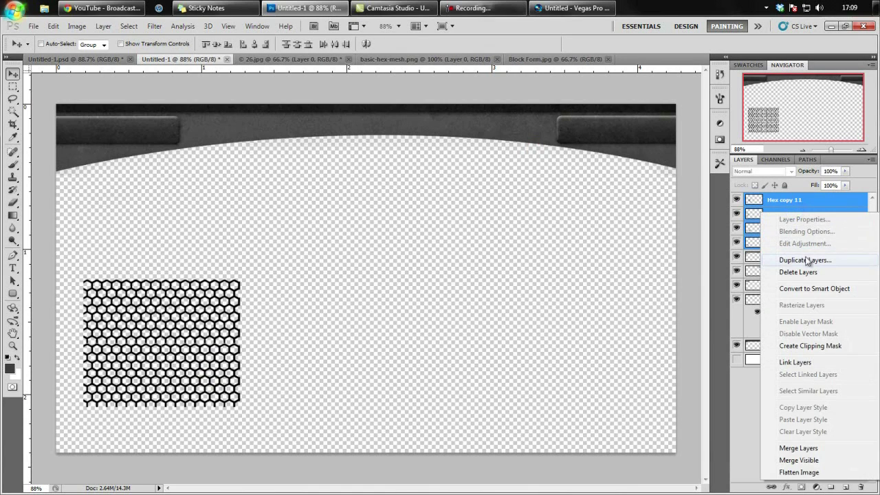
left_click(804, 261)
left_click(530, 145)
left_click_drag(141, 331, 301, 335)
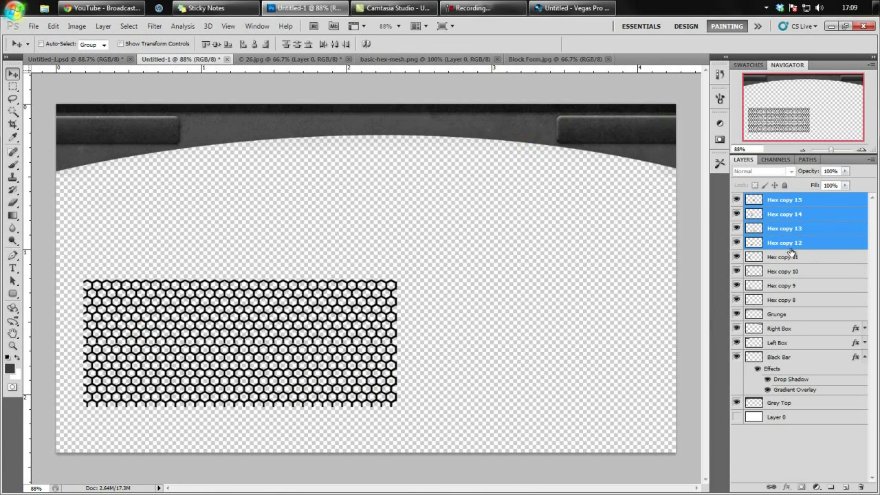
Merge Hex copy 8 through Hex copy 15 into one layer
left_click(809, 298)
left_click(811, 199, "shift")
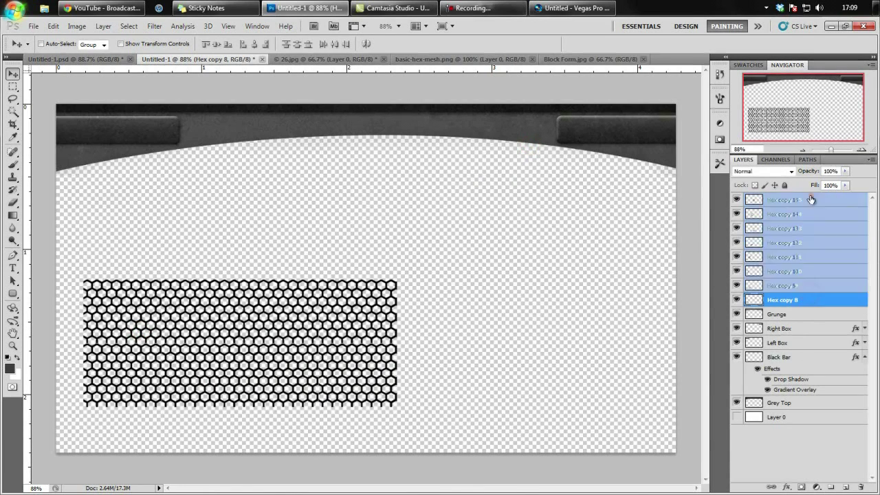
right_click(815, 233)
left_click(744, 462)
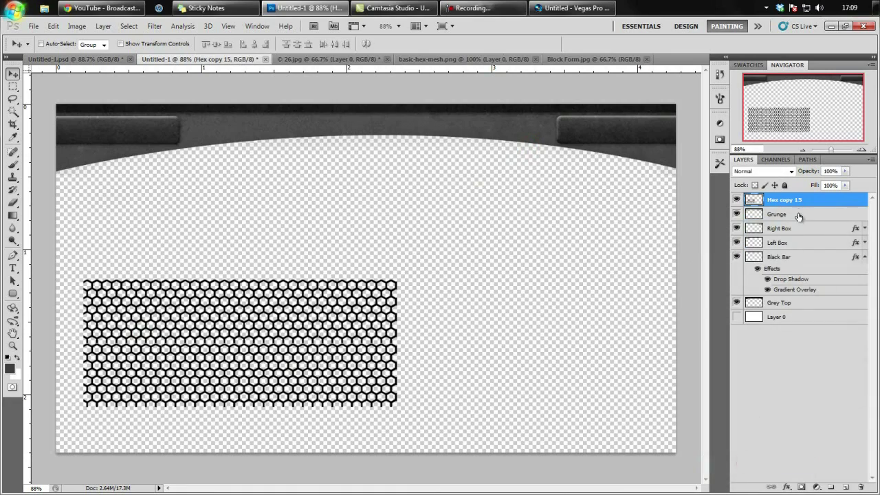
Duplicate the merged Hex copy 15 layer and fit the copy directly above it, up to the arched bar
right_click(799, 201)
left_click(804, 253)
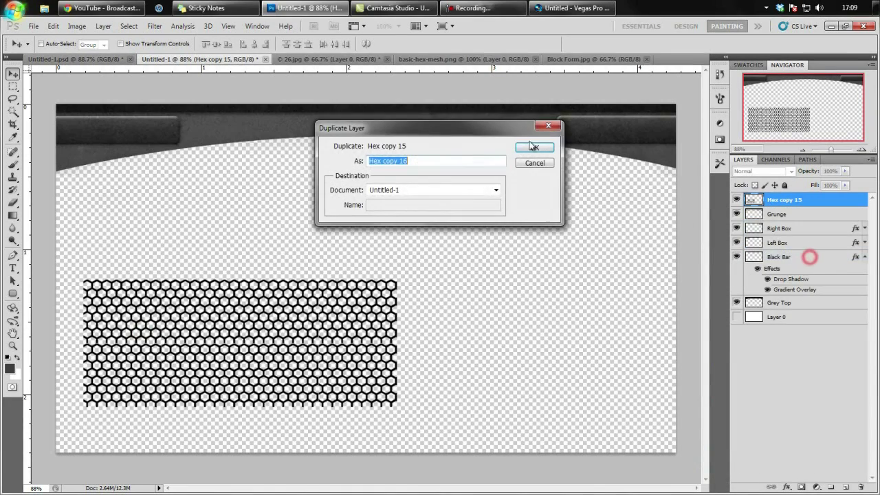
left_click(529, 147)
left_click_drag(281, 354, 286, 233)
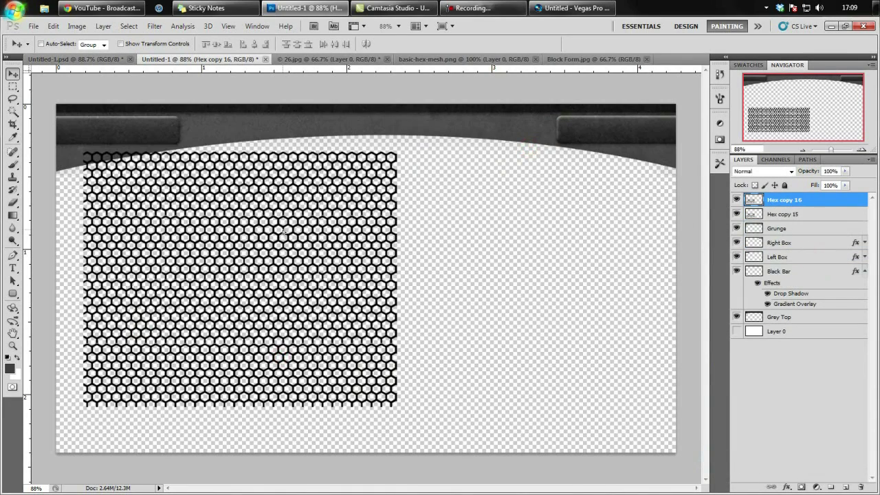
Merge Hex copy 16 and Hex copy 15 into one layer and rename it Hex
left_click(796, 219, "shift")
right_click(776, 201)
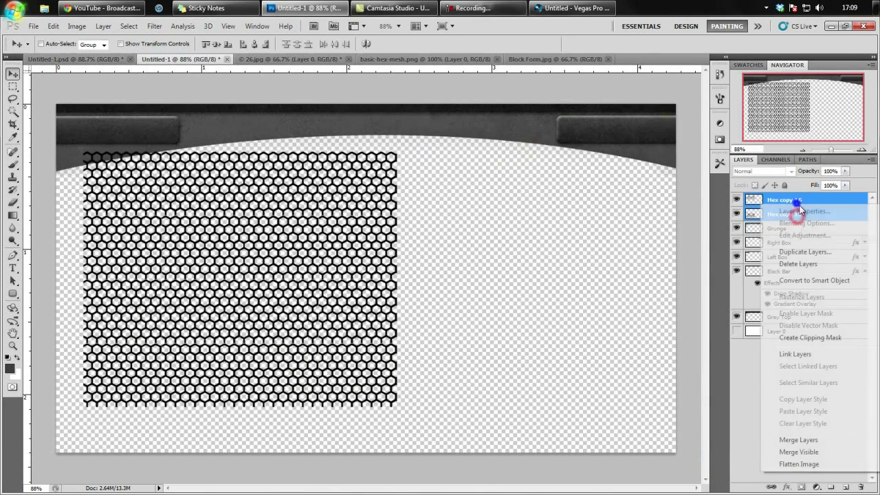
left_click(799, 436)
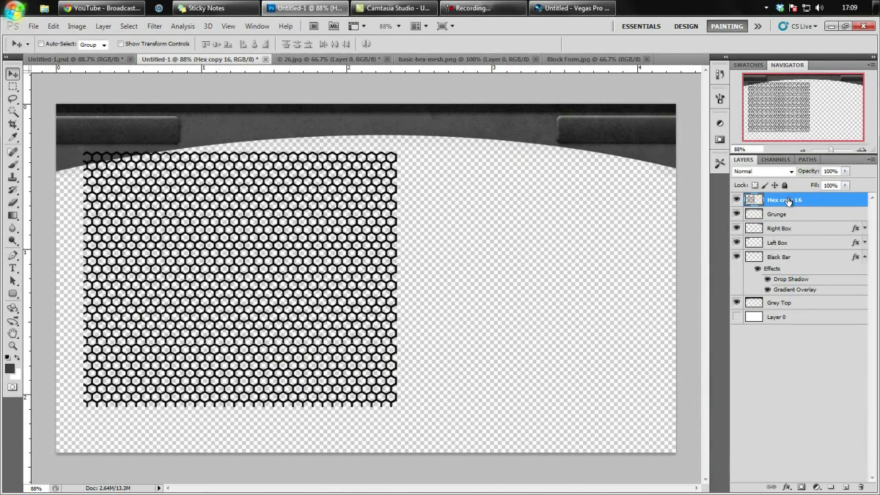
type("Hex")
key("Return")
Scale the Hex mesh proportionally to about 34% and move it near the middle of the canvas
key("ctrl+t")
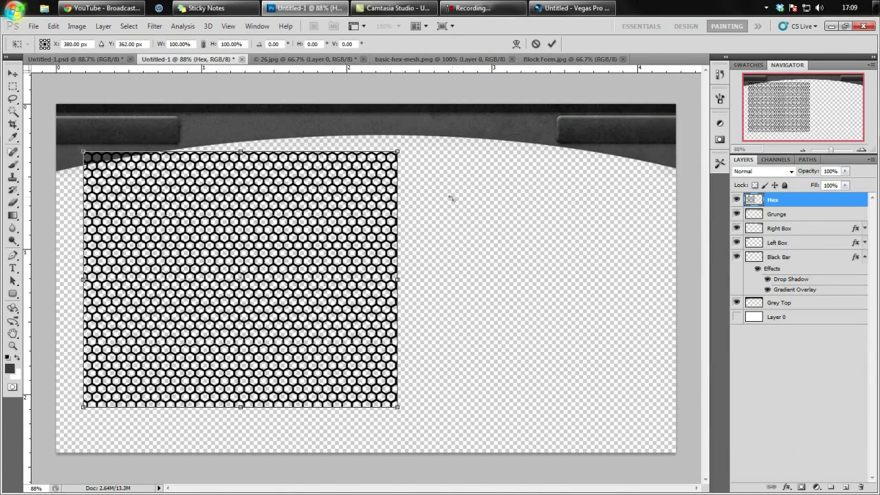
left_click_drag(402, 150, 222, 349)
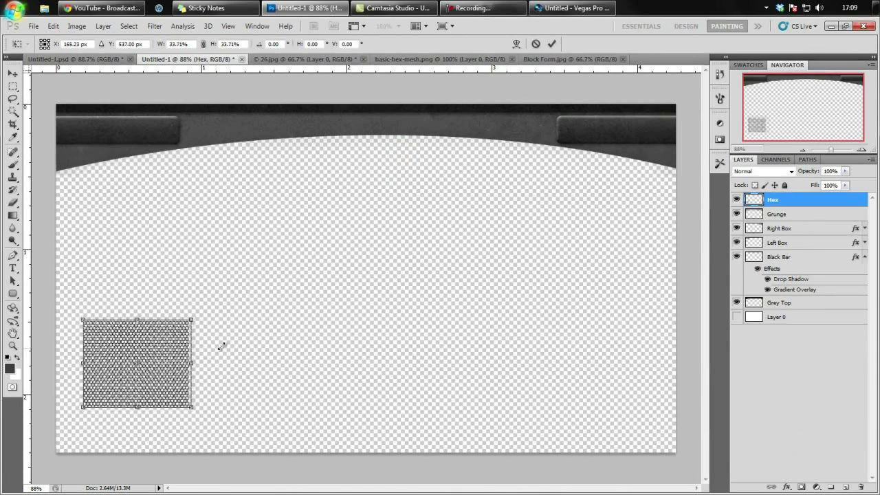
left_click_drag(149, 363, 326, 313)
key("Return")
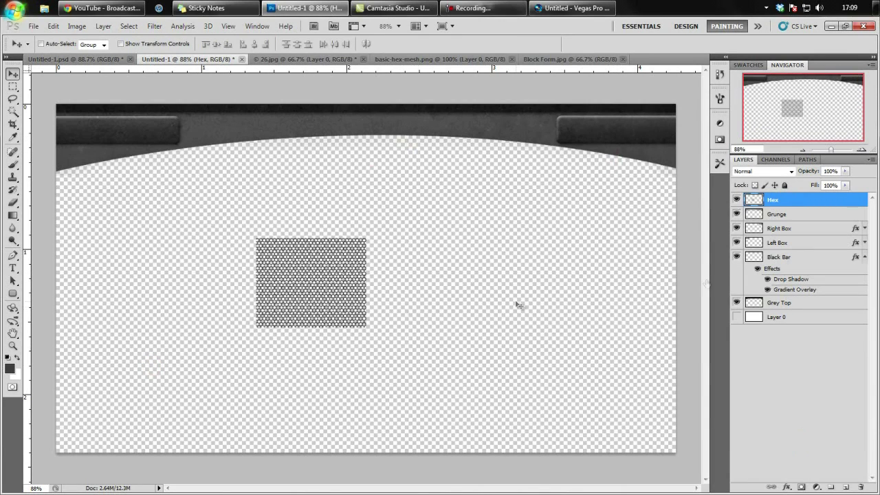
Duplicate the Hex layer and fit the copy directly to the right of the original mesh
right_click(775, 200)
left_click(802, 245)
left_click(534, 147)
left_click_drag(265, 281, 375, 283)
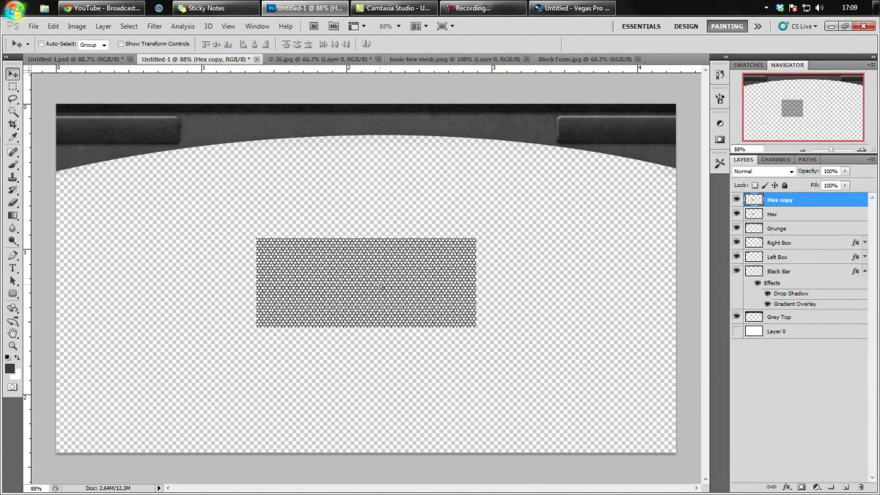
Merge the Hex copy and Hex layers into one layer and rename it Hex
left_click(793, 214, "shift")
right_click(787, 204)
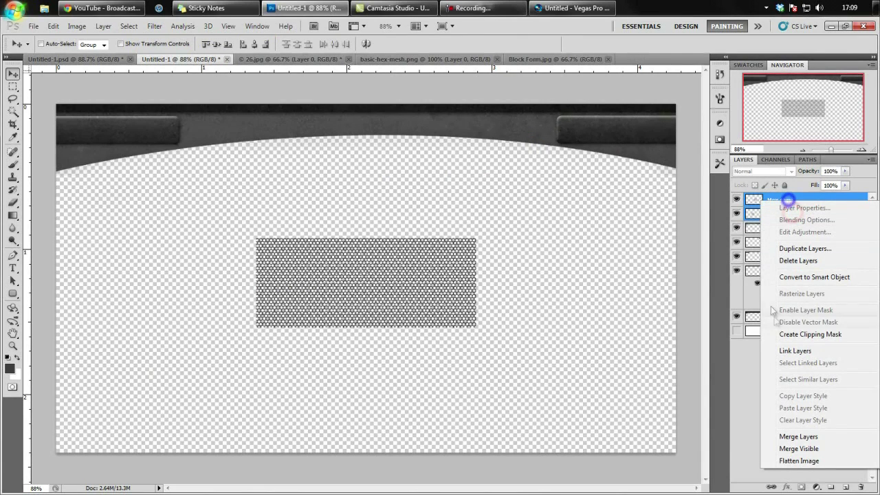
left_click(804, 250)
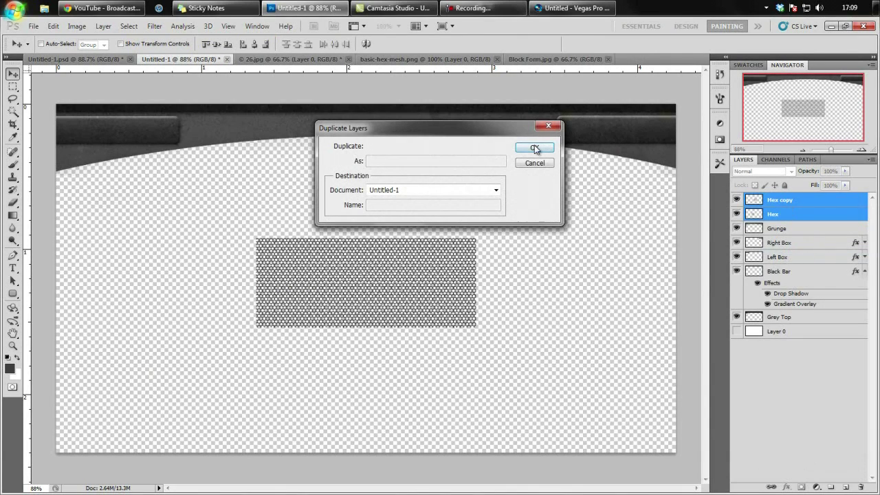
left_click(534, 163)
right_click(778, 204)
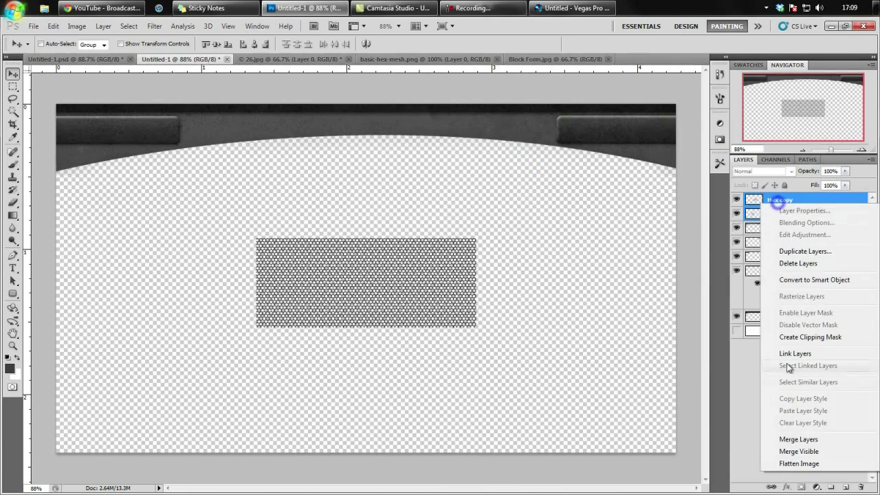
left_click(795, 439)
left_click(778, 200)
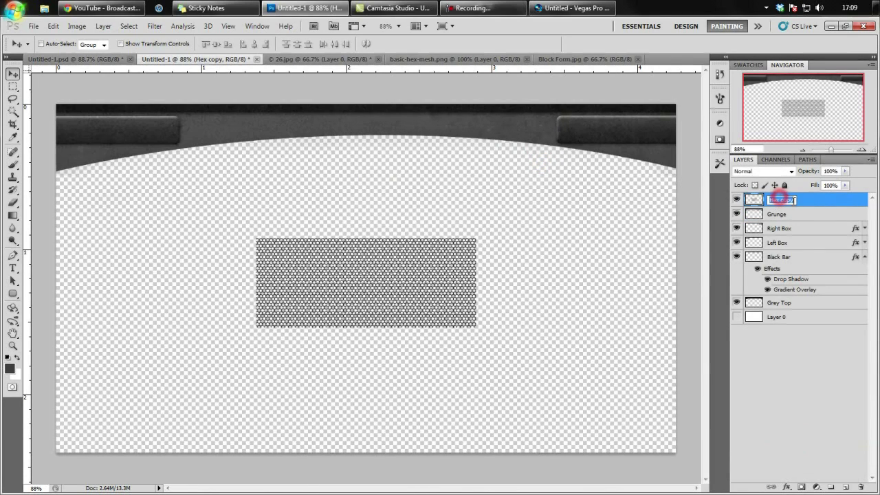
key("Return")
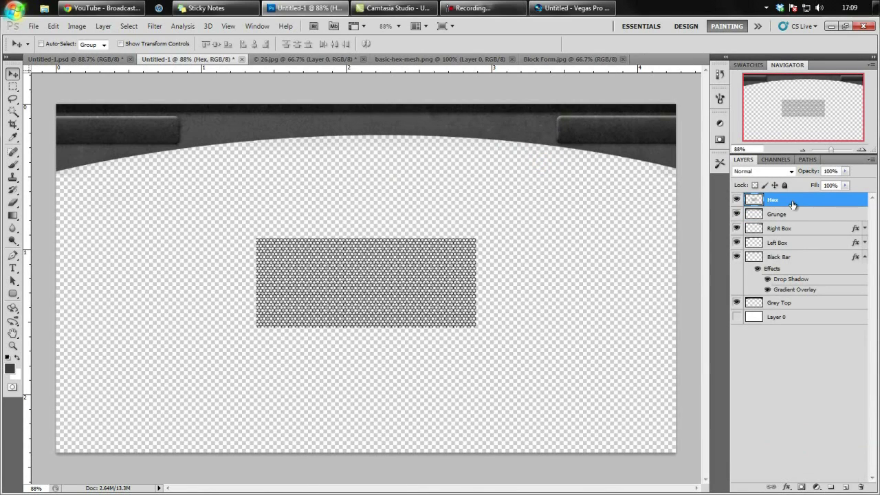
Move the Hex mesh over the right box in the canvas's upper right corner and place its layer directly below Grunge
left_click_drag(459, 289, 719, 140)
left_click_drag(429, 272, 636, 167)
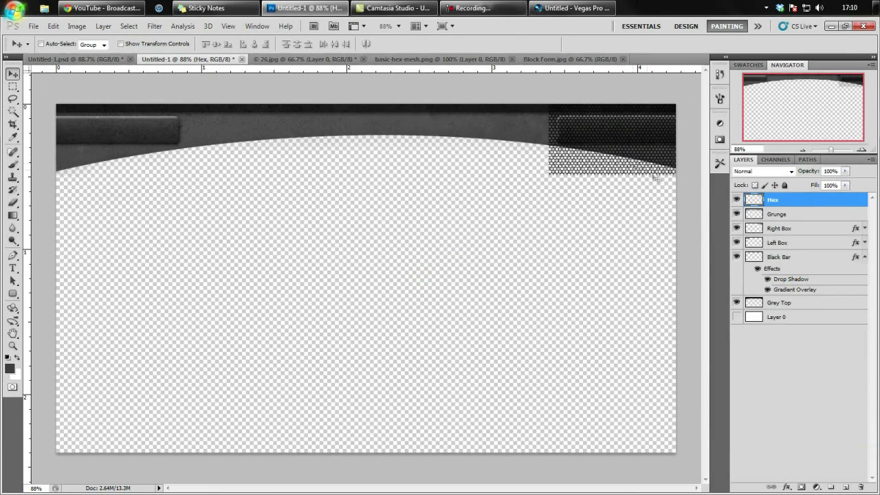
left_click_drag(784, 202, 783, 216)
left_click(795, 221, "alt")
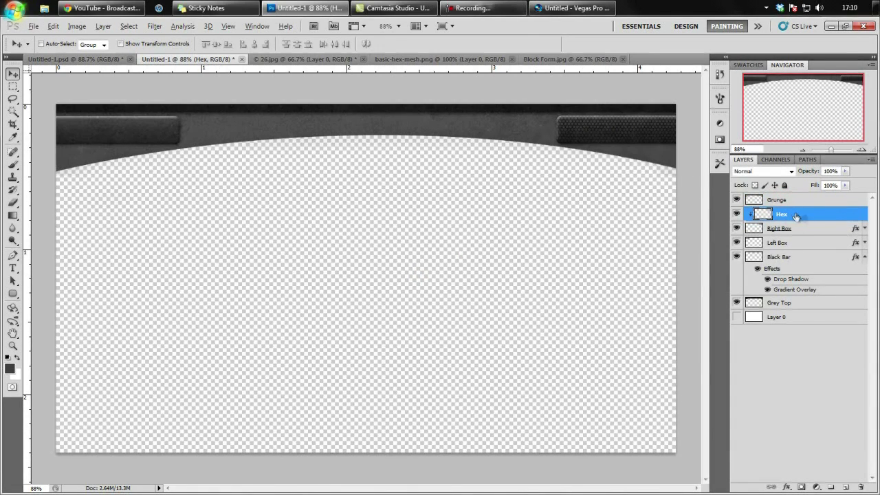
left_click(799, 221, "alt")
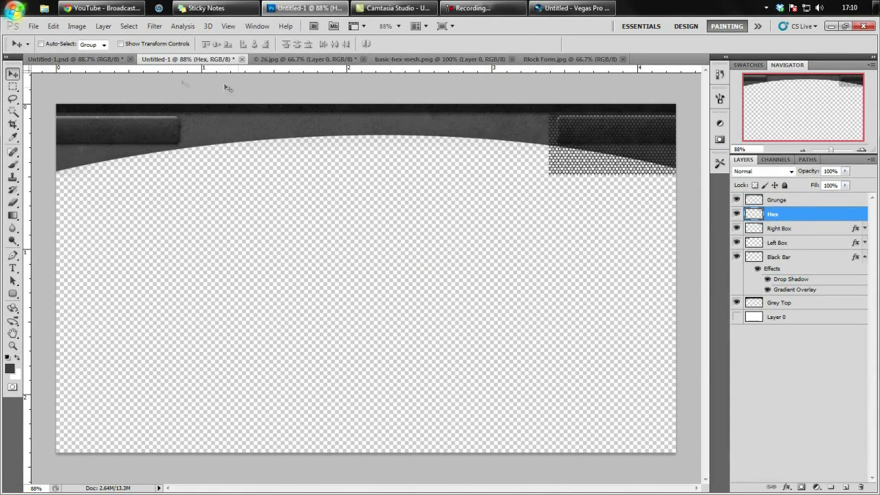
Move the Hex layer below Left Box and fade the mesh around the right box with the Brush in Clear mode at 70% opacity
left_click(13, 165)
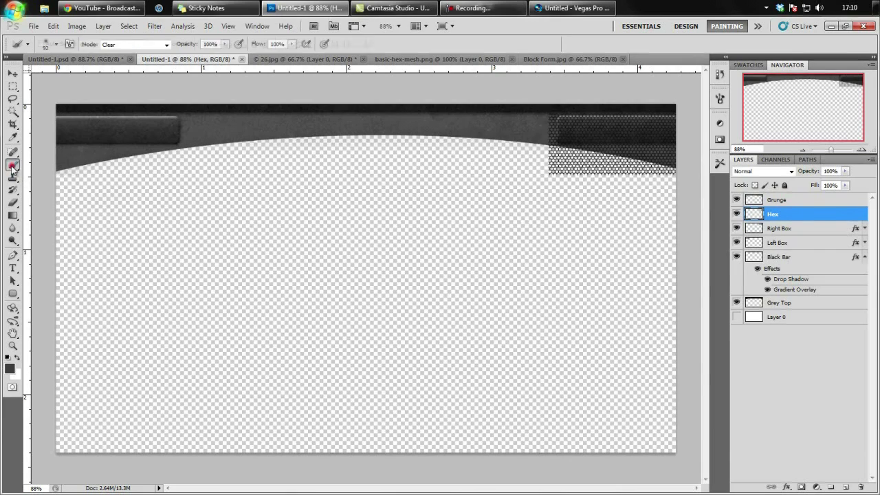
left_click(110, 46)
left_click(110, 79)
left_click(105, 45)
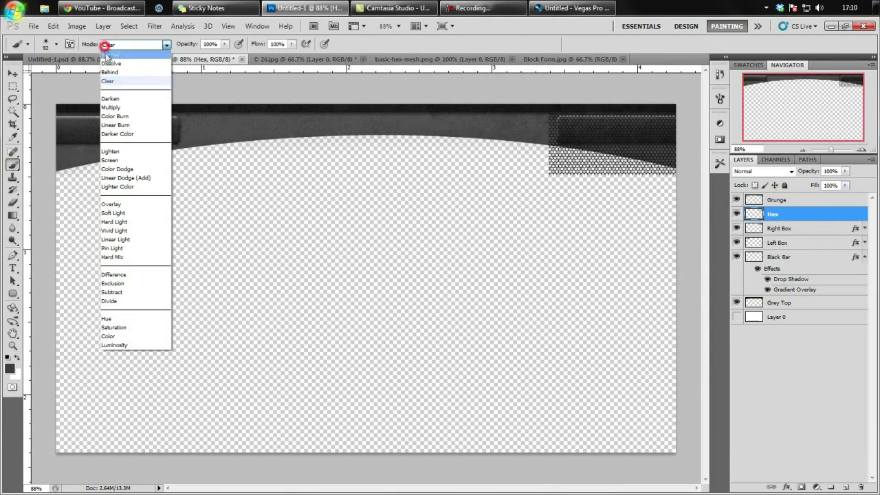
left_click(109, 80)
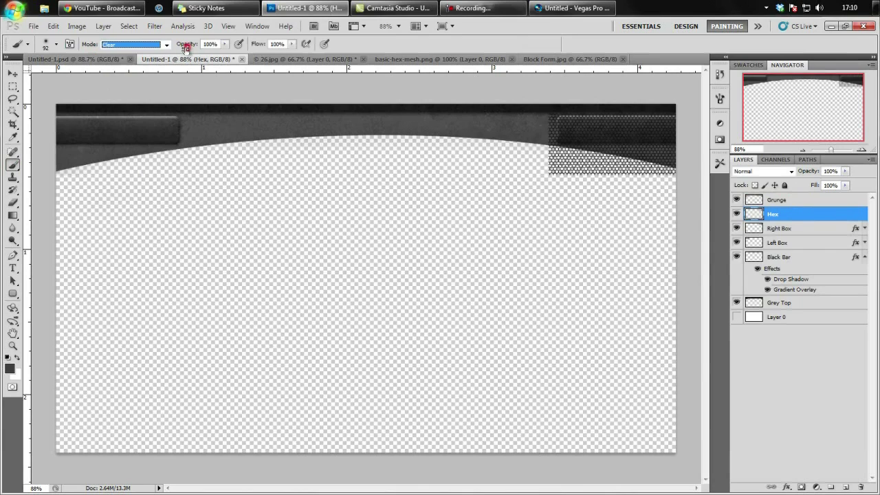
left_click_drag(186, 49, 171, 50)
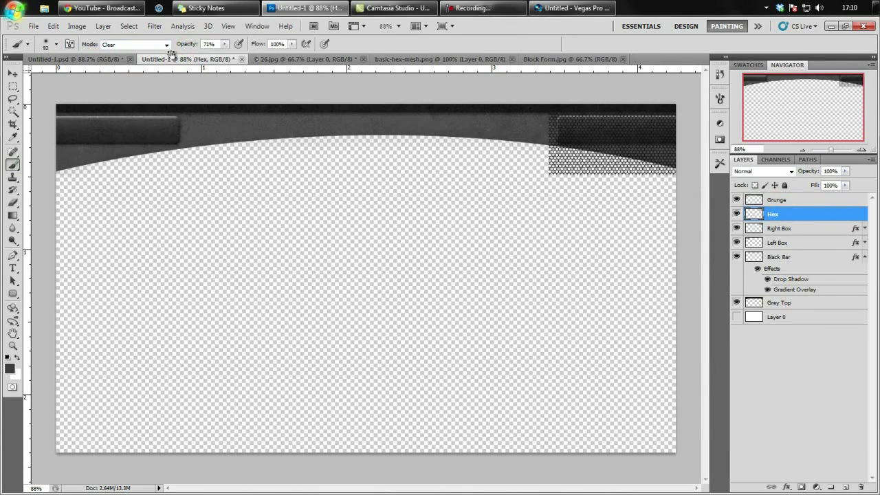
mouse_move(579, 177)
left_mouse_down()
mouse_move(554, 171)
mouse_move(622, 181)
mouse_move(531, 171)
mouse_move(574, 175)
mouse_move(553, 165)
mouse_move(691, 190)
mouse_move(555, 174)
mouse_move(615, 197)
left_mouse_up()
left_click_drag(804, 220, 802, 249)
mouse_move(603, 162)
left_mouse_down()
mouse_move(542, 165)
mouse_move(605, 172)
mouse_move(598, 181)
mouse_move(643, 180)
left_mouse_up()
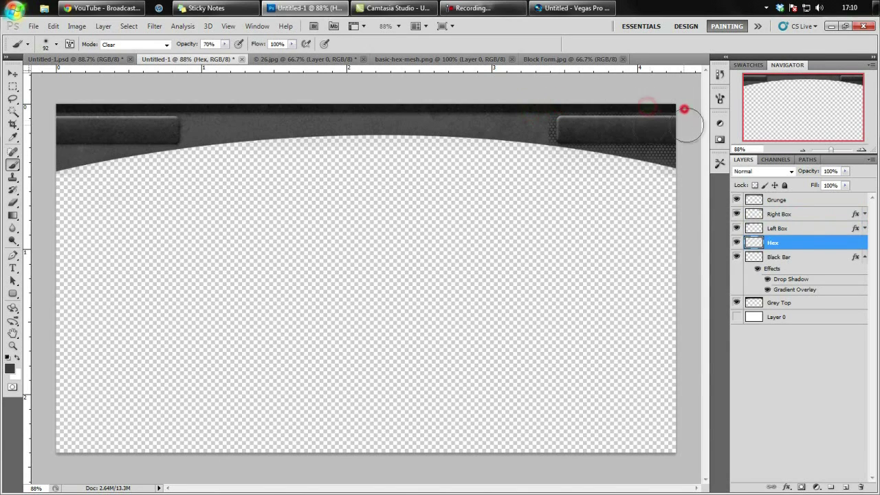
mouse_move(553, 155)
left_mouse_down()
mouse_move(652, 169)
mouse_move(683, 181)
mouse_move(681, 195)
left_mouse_up()
Duplicate the Hex layer as Hex Left
right_click(782, 243)
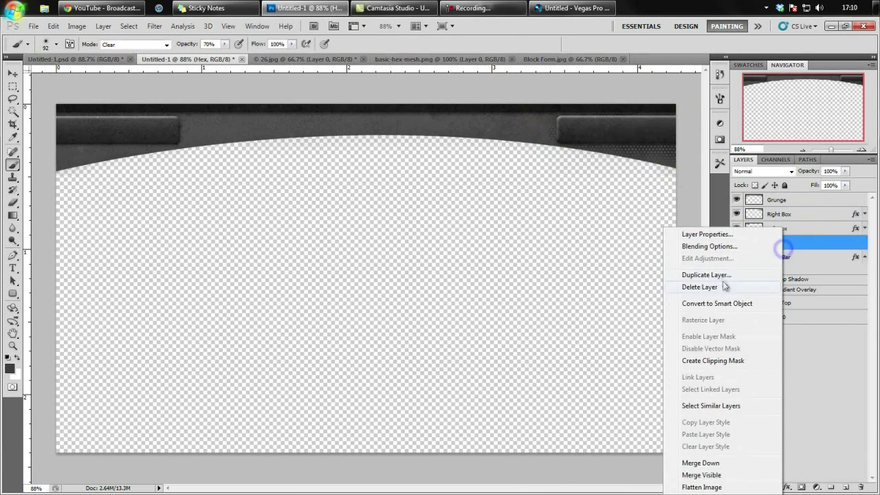
left_click(721, 275)
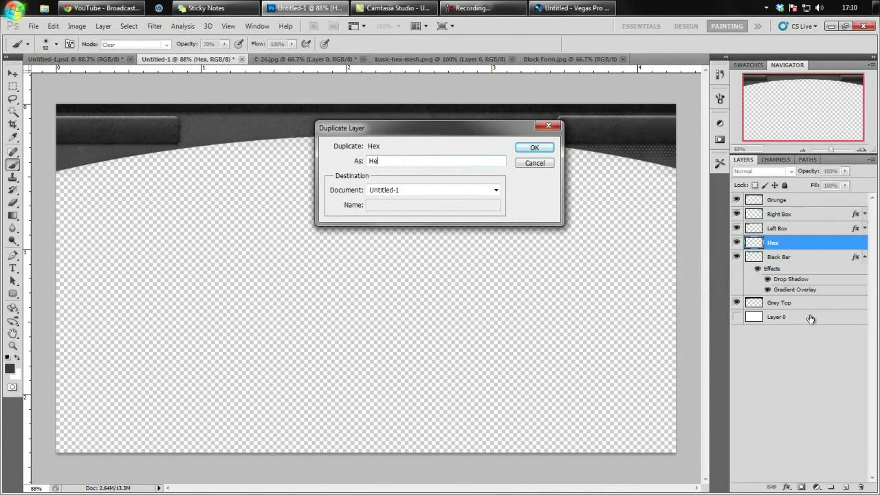
key("Return")
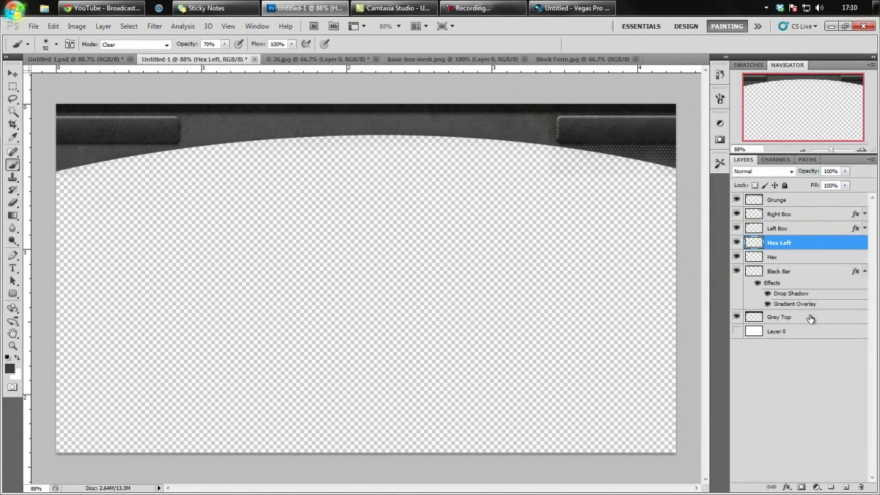
Flip the Hex Left mesh horizontally and align it behind the left box, mirroring the mesh on the right side
left_click(13, 73)
left_click_drag(622, 130, 272, 137)
left_click(33, 26)
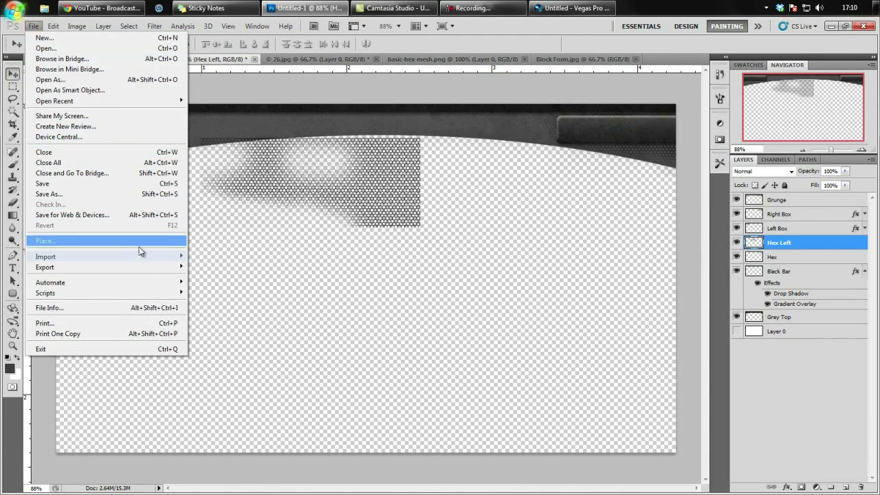
mouse_move(52, 26)
mouse_move(137, 241)
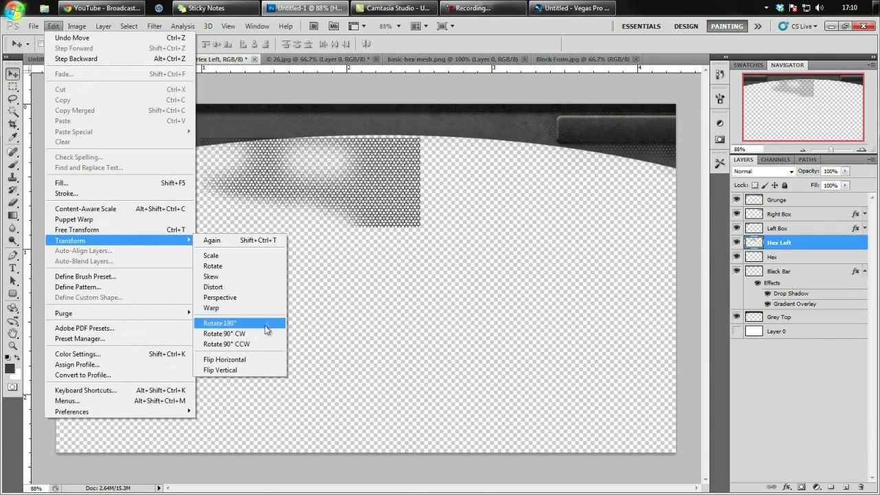
left_click(266, 359)
left_click_drag(304, 177, 76, 126)
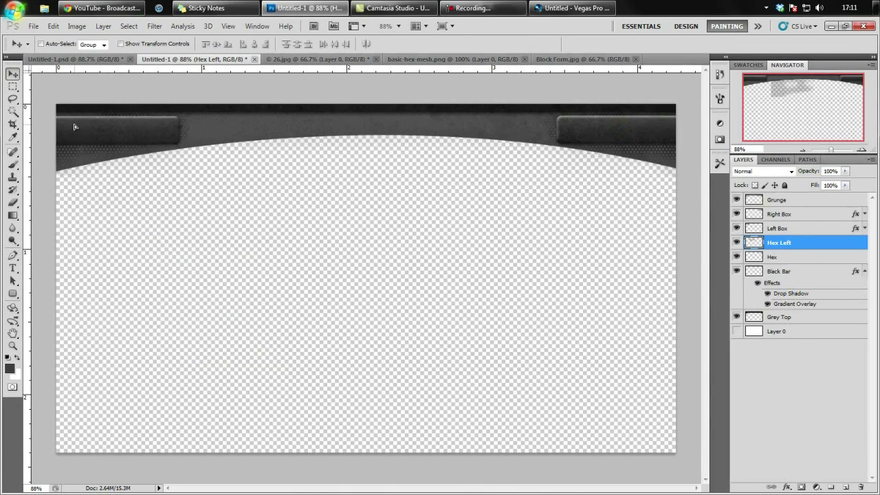
left_click_drag(74, 128, 74, 130)
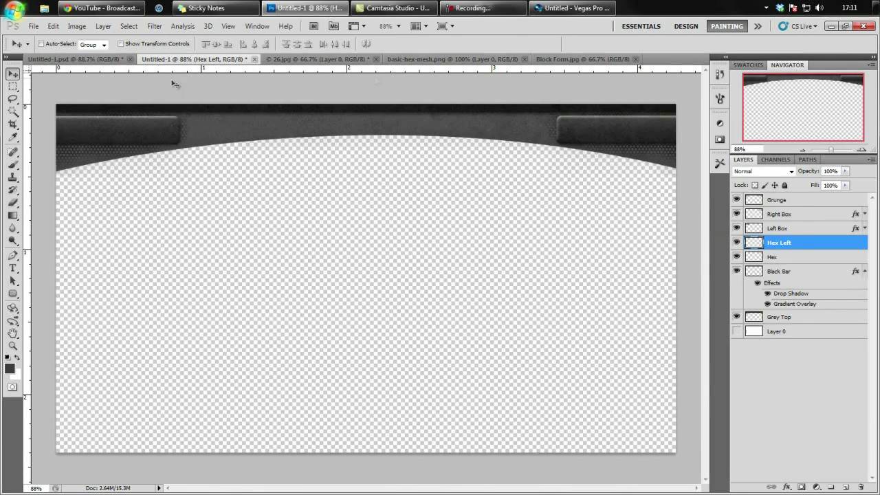
Convert the Block Form.jpg background into a regular layer and copy it into the Untitled-1 overlay document
left_click(544, 59)
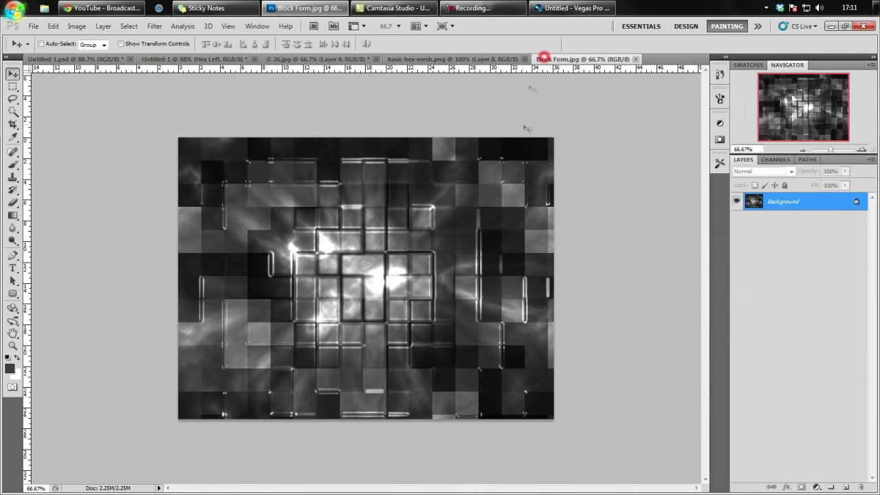
double_click(807, 202)
key("Return")
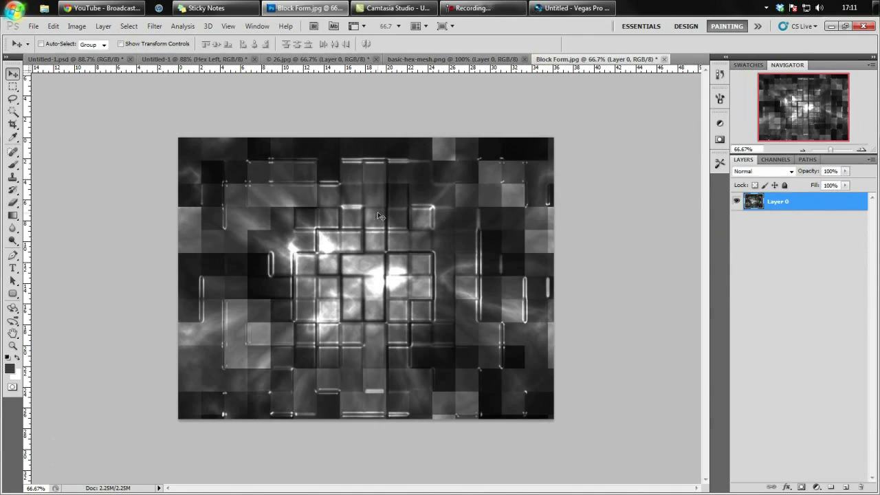
left_click_drag(402, 262, 457, 280)
Scale the block texture to about 25%, rotate it about 26°, and place it behind the left box
key("ctrl+t")
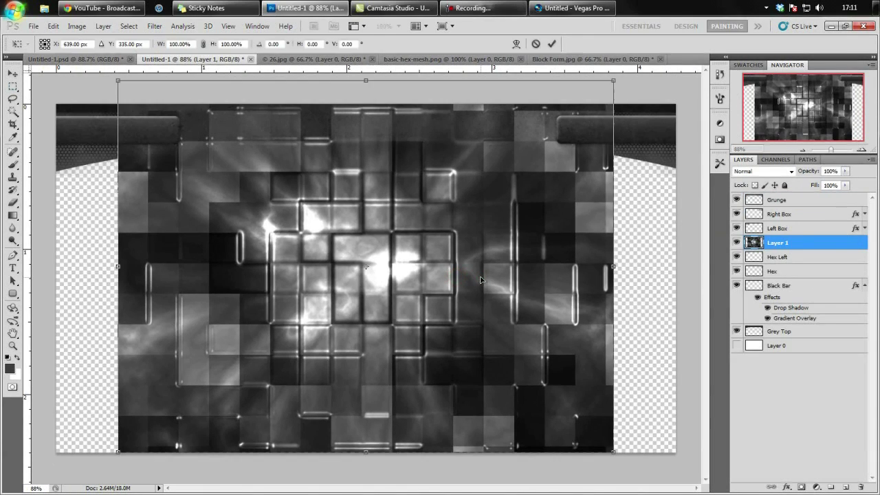
left_click_drag(613, 81, 240, 359)
left_click_drag(191, 419, 121, 126)
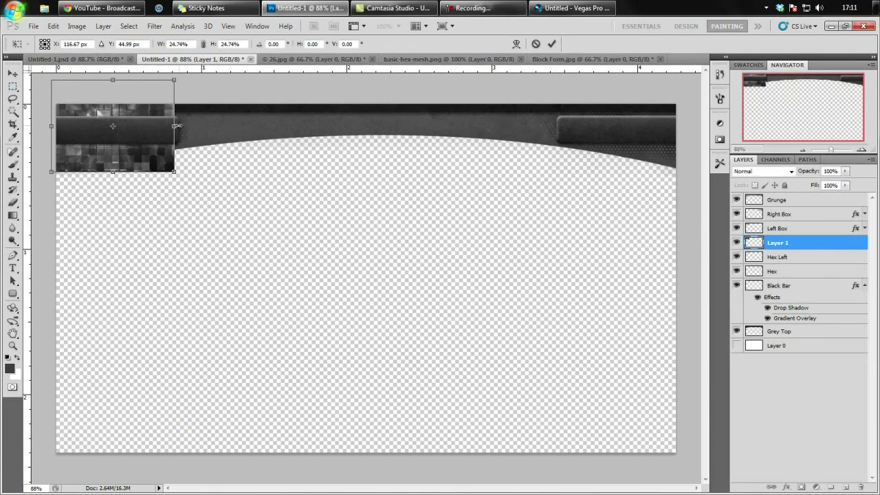
left_click_drag(180, 80, 176, 134)
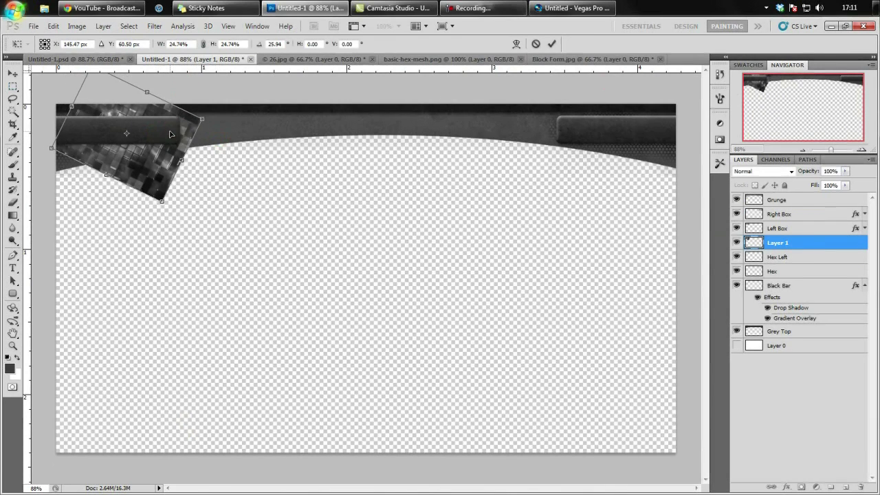
key("Return")
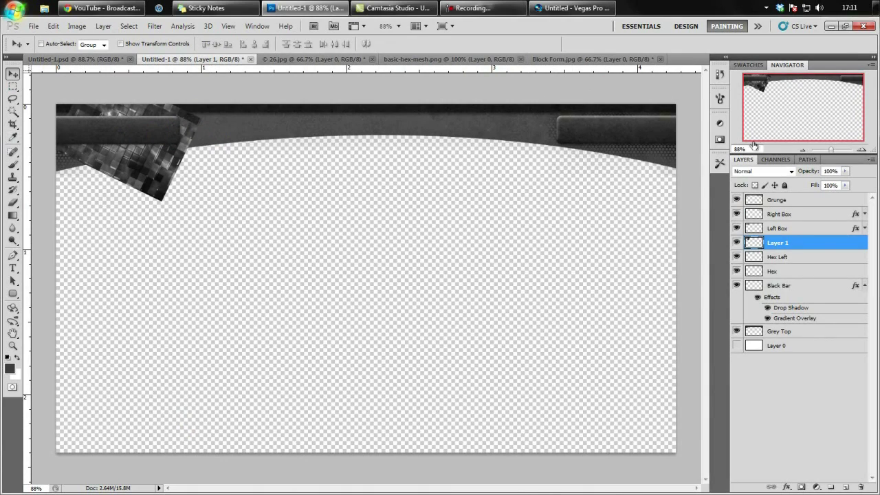
Lower the block texture layer's opacity to 78% and erase its corners below and beside the left box with the Clear-mode brush
left_click_drag(805, 173, 823, 173)
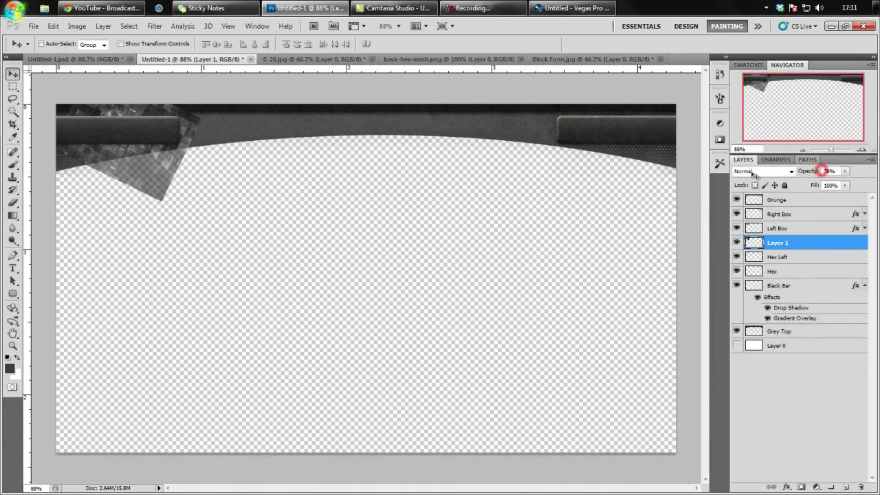
left_click(13, 165)
mouse_move(148, 176)
left_mouse_down()
mouse_move(194, 176)
mouse_move(140, 198)
mouse_move(153, 188)
mouse_move(149, 204)
mouse_move(104, 169)
mouse_move(157, 173)
mouse_move(79, 184)
left_mouse_up()
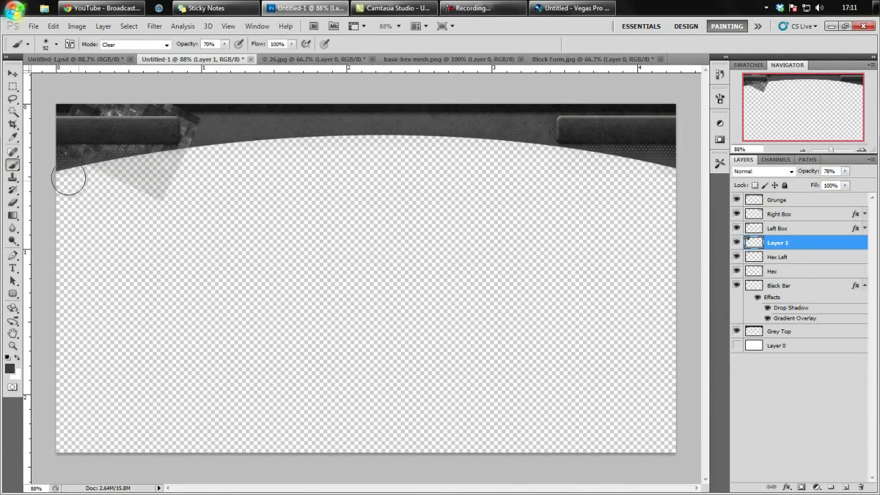
left_click(201, 133)
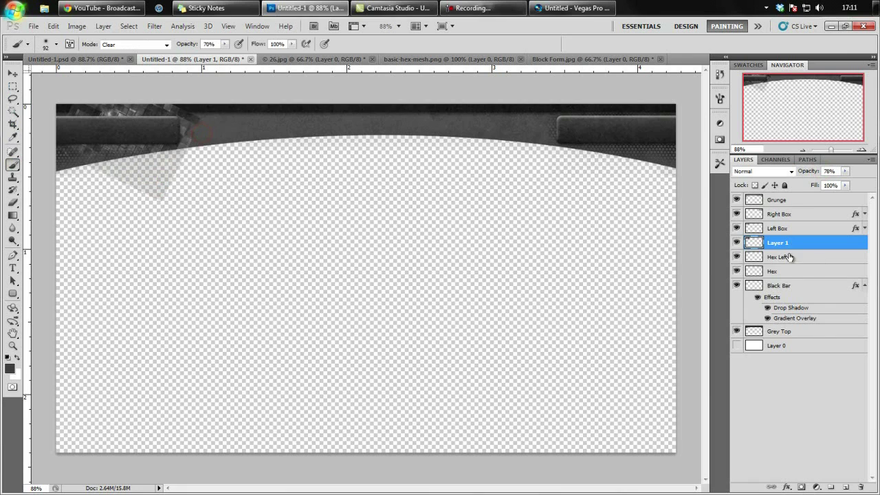
left_click_drag(789, 256, 790, 281)
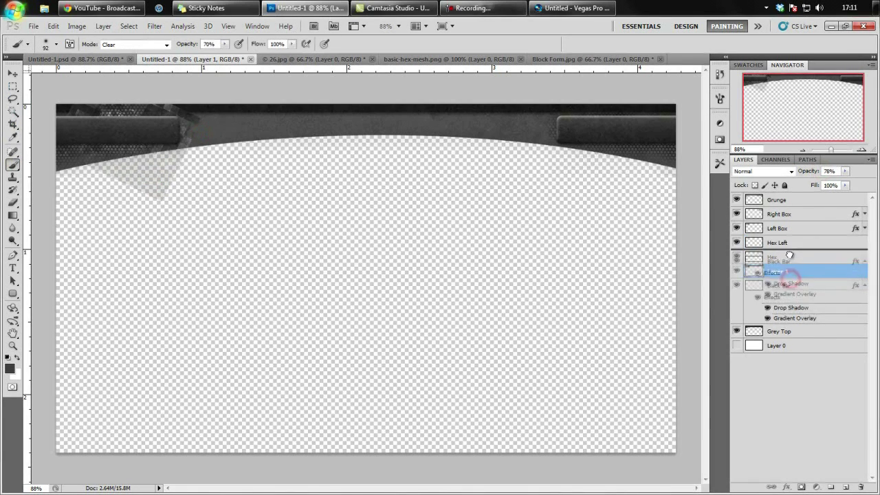
left_click(790, 283)
left_click_drag(788, 271, 786, 242)
Fade the block texture's outer edges around the left box with the brush, and move the Black Bar layer above it
mouse_move(169, 187)
left_mouse_down()
mouse_move(144, 204)
mouse_move(197, 160)
left_mouse_up()
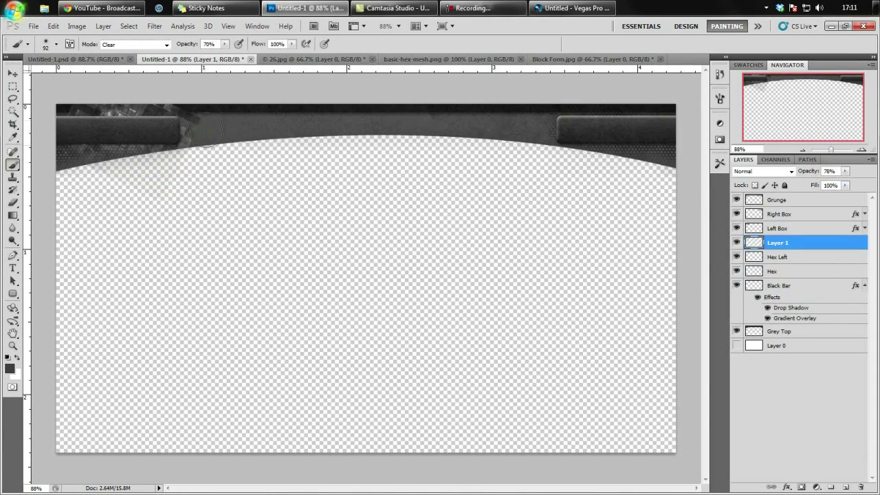
mouse_move(205, 120)
left_mouse_down()
mouse_move(182, 79)
mouse_move(179, 87)
mouse_move(38, 99)
left_mouse_up()
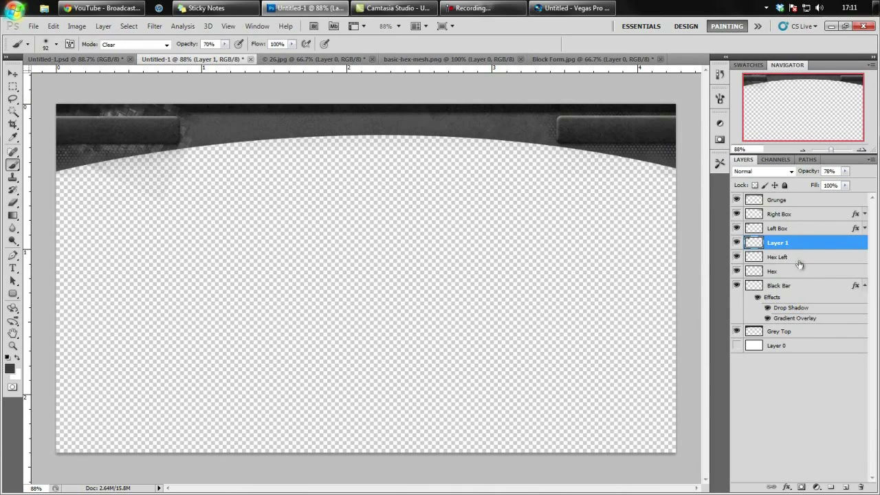
left_click_drag(797, 285, 796, 236)
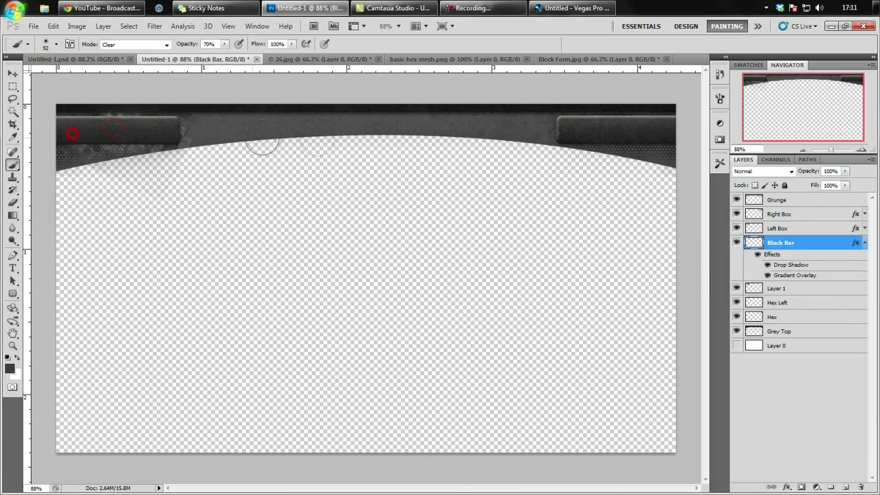
left_click_drag(192, 167, 116, 183)
mouse_move(182, 176)
left_mouse_down()
mouse_move(197, 156)
mouse_move(167, 171)
mouse_move(171, 157)
mouse_move(161, 148)
mouse_move(207, 170)
left_mouse_up()
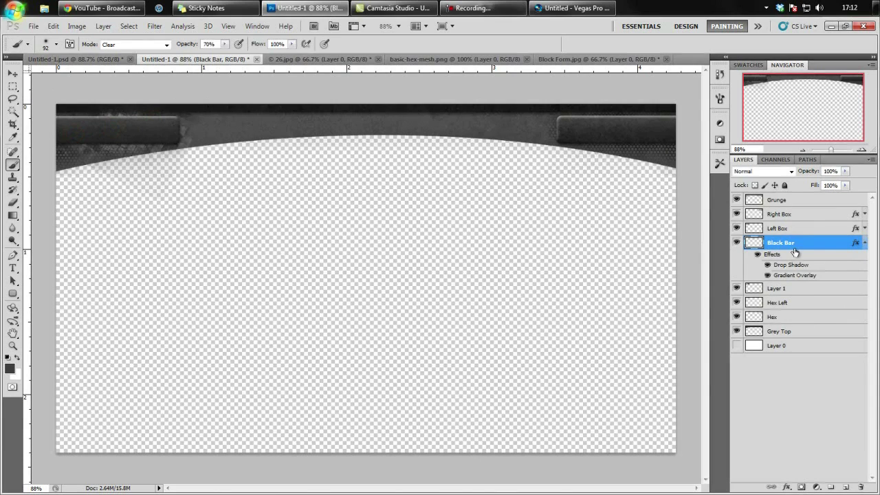
Rename the block texture layer as Gloss and duplicate it as Gloss Right
double_click(782, 289)
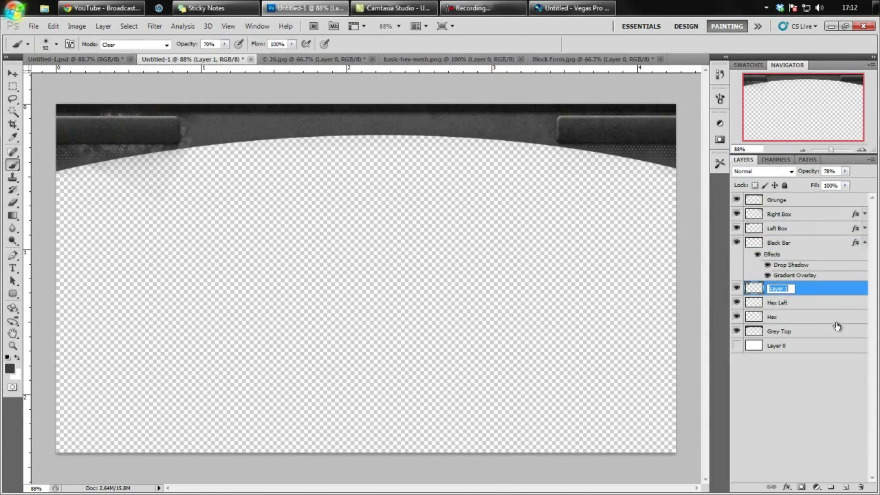
type("Gloss")
key("Return")
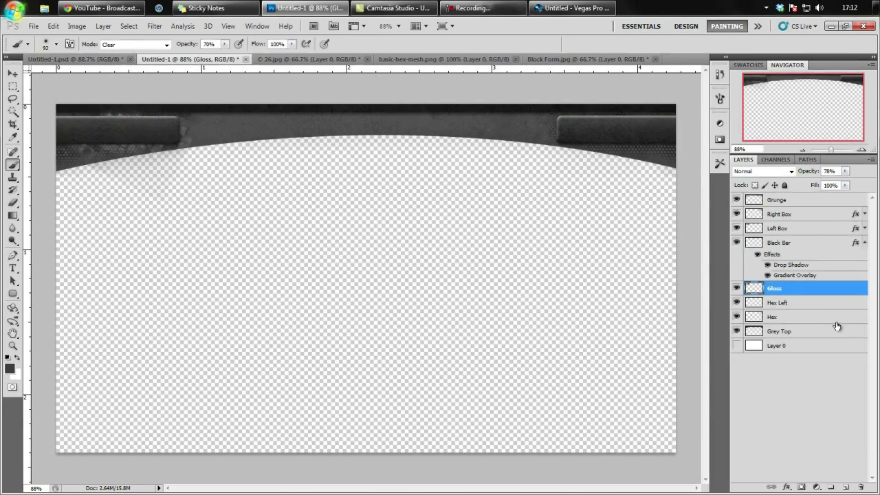
right_click(797, 295)
left_click(755, 93)
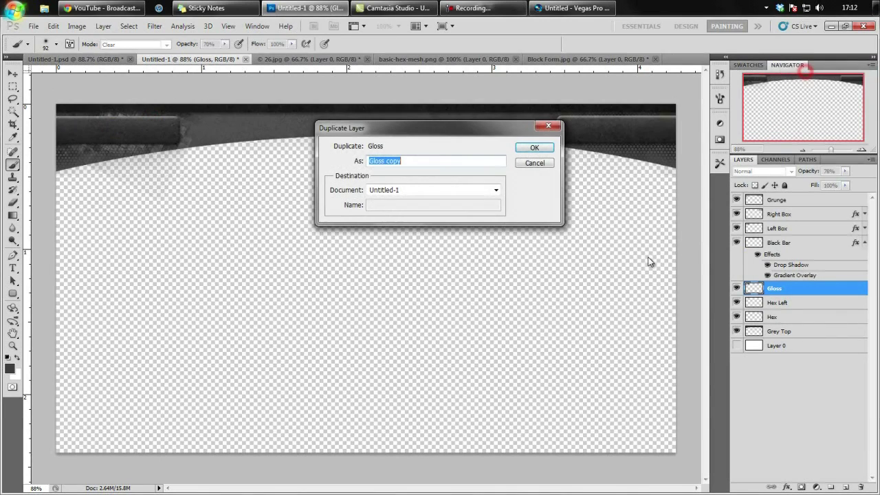
type("Gloss Right")
key("Return")
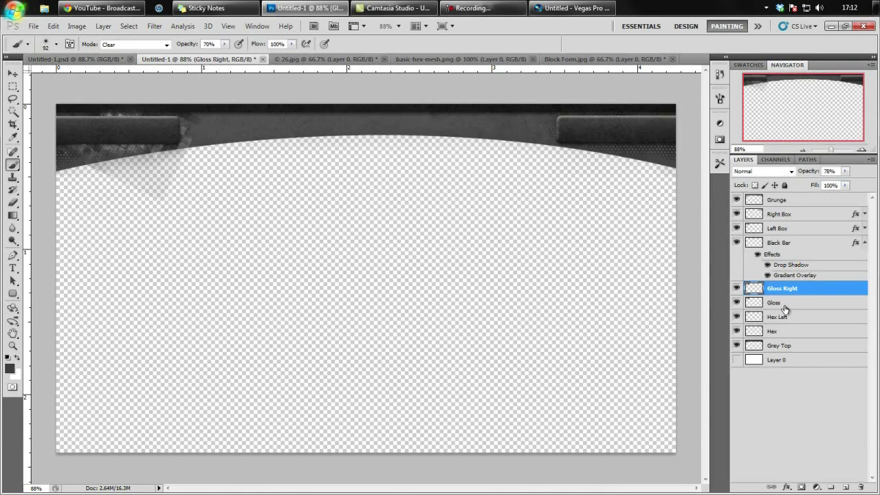
Rename the original Gloss layer as Gloss Left
double_click(775, 302)
left_click(784, 302)
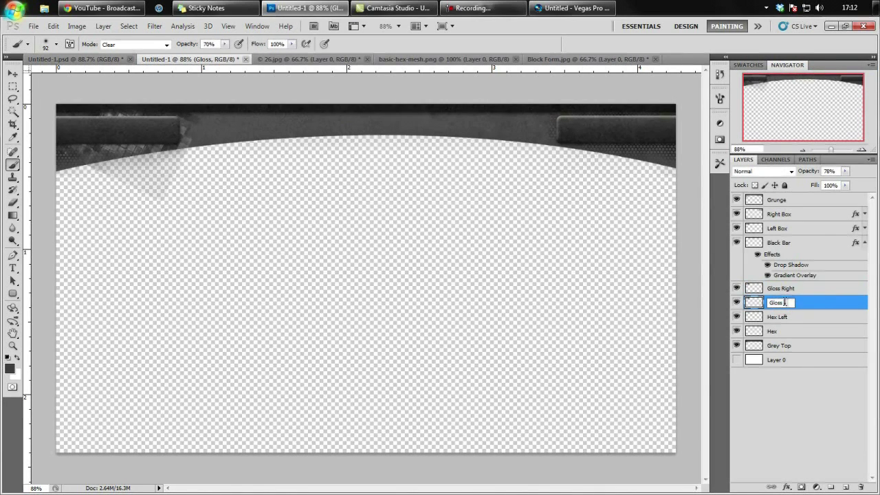
type("Left")
key("Return")
Move the Gloss Right texture behind the right box and flip it horizontally to mirror the left side
left_click(794, 289)
left_click(12, 74)
left_click_drag(132, 147, 563, 141)
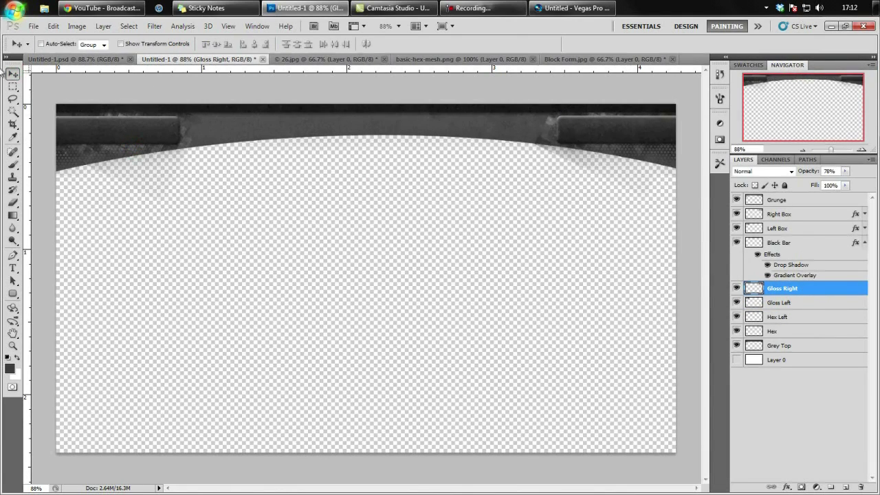
left_click(53, 26)
mouse_move(130, 242)
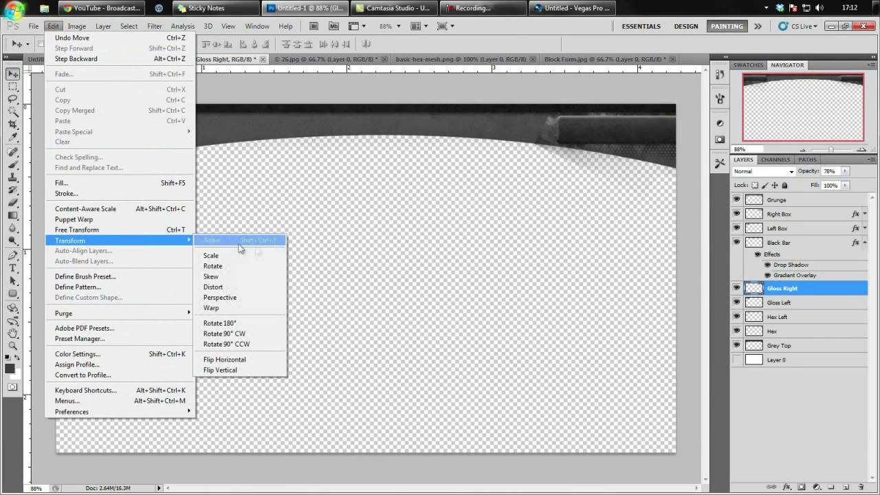
left_click(254, 359)
left_click(588, 172)
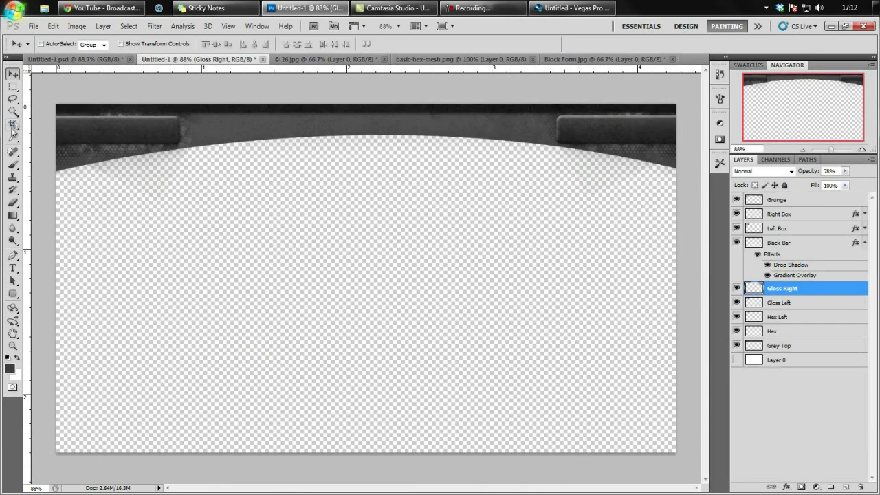
Erase the leftover texture below the gray arch on the Gloss Right and Gloss Left layers with the Clear-mode brush
left_click(12, 163)
mouse_move(604, 175)
left_mouse_down()
mouse_move(619, 196)
mouse_move(613, 172)
mouse_move(582, 169)
mouse_move(618, 182)
left_mouse_up()
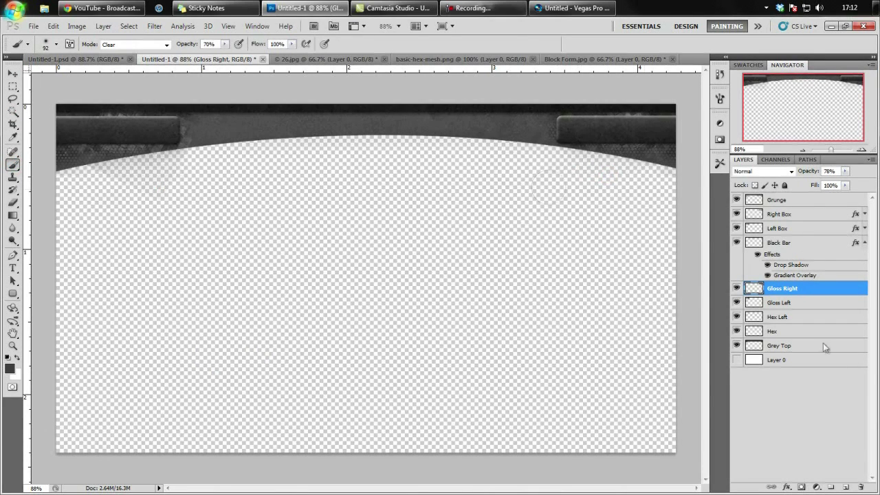
left_click(790, 302)
mouse_move(108, 183)
left_mouse_down()
mouse_move(219, 165)
mouse_move(205, 180)
mouse_move(238, 168)
mouse_move(171, 173)
mouse_move(233, 168)
mouse_move(196, 160)
mouse_move(195, 135)
mouse_move(213, 157)
left_mouse_up()
left_click(254, 157)
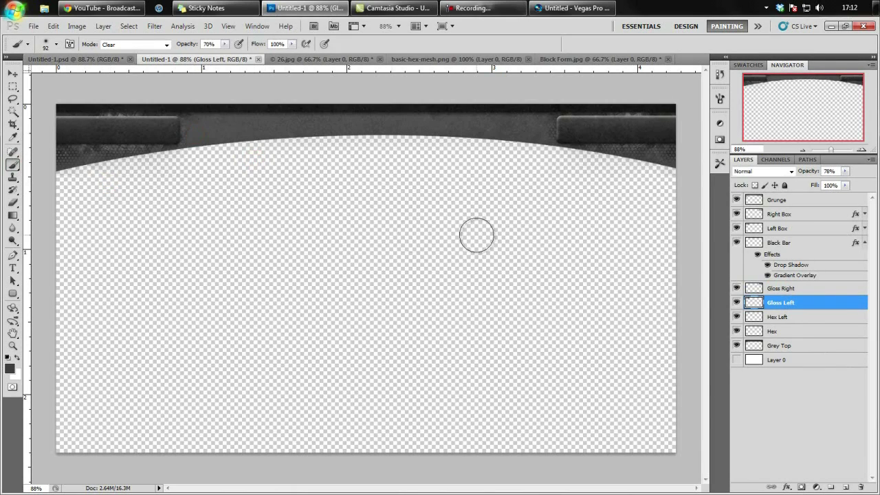
left_click(481, 7)
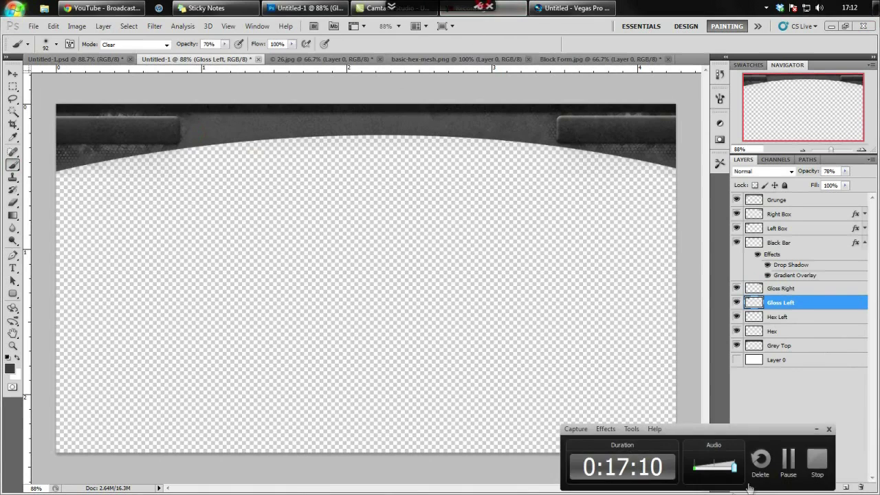
left_click(789, 459)
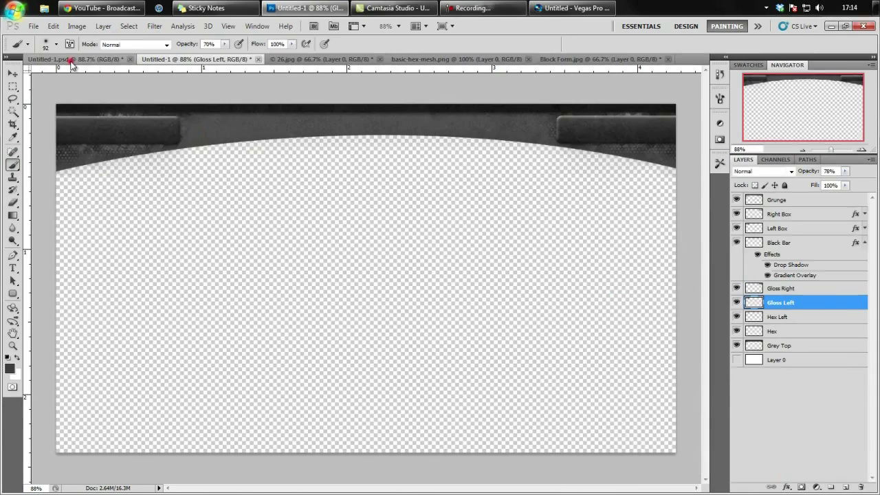
Examine the washer and wires beside the left box in the Untitled-1.psd reference document
left_click(69, 60)
left_click(774, 199)
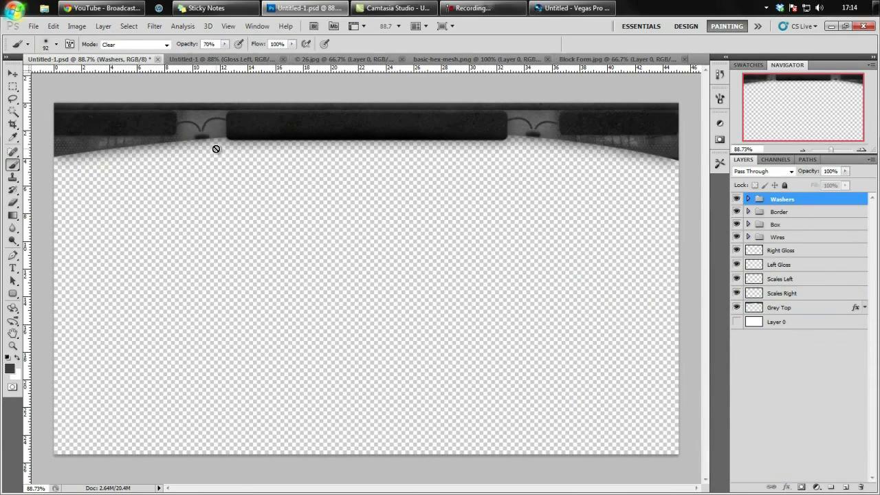
scroll(226, 156, "up", 6)
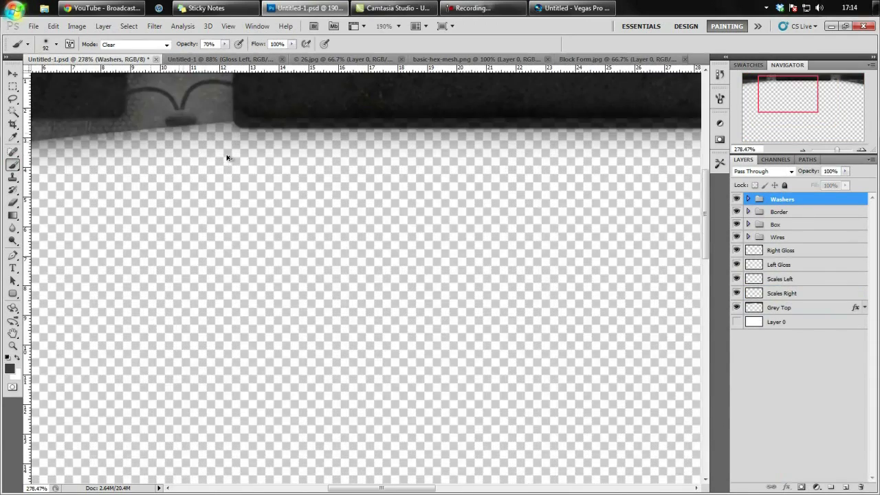
left_click_drag(790, 91, 782, 86)
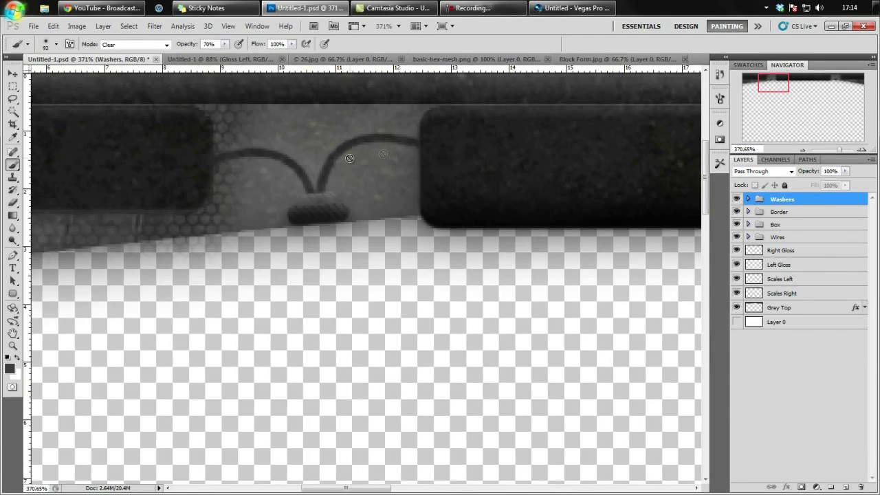
Draw a small rounded rectangle with a 10 px radius on a new layer above Grunge, at the arch's edge beside the left box
left_click(240, 61)
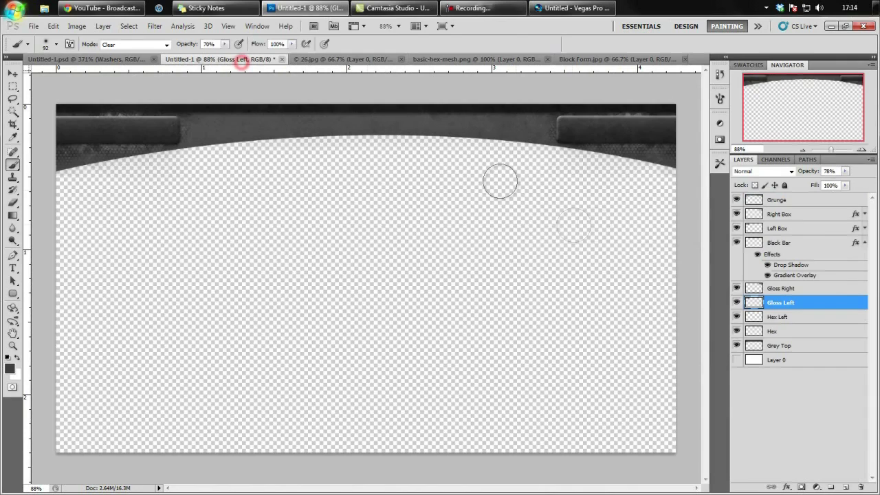
left_click(784, 200)
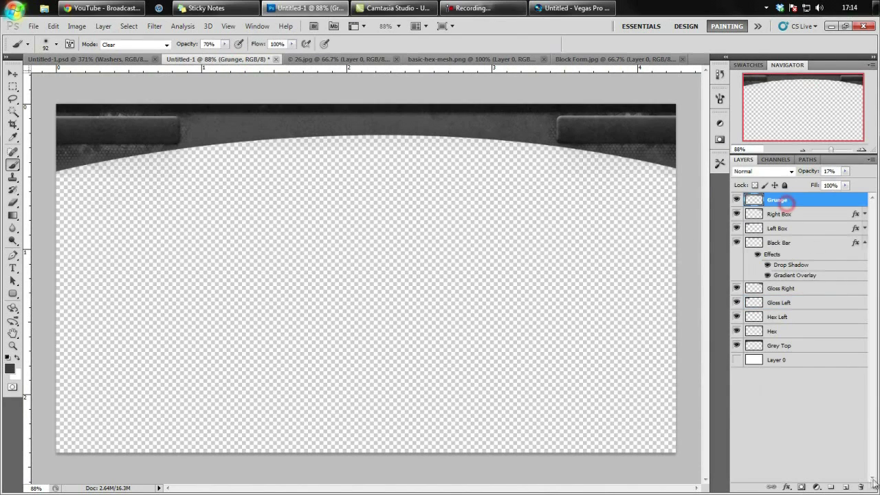
left_click(845, 487)
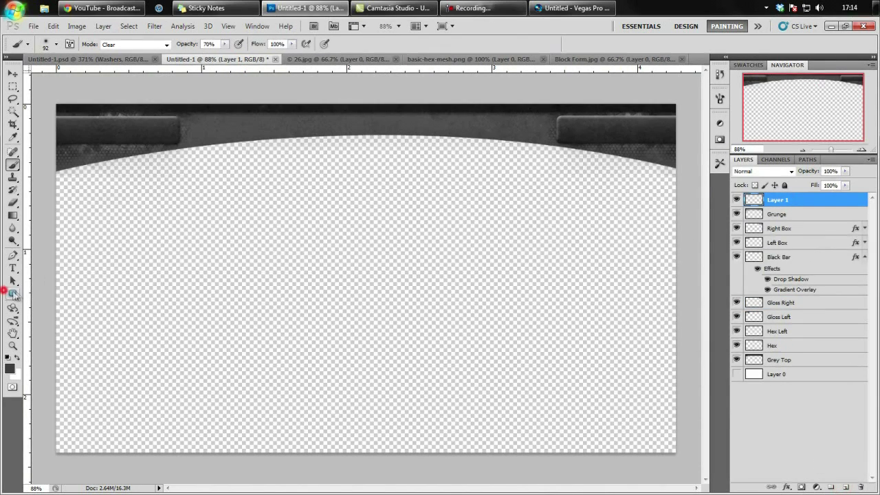
left_click(13, 294)
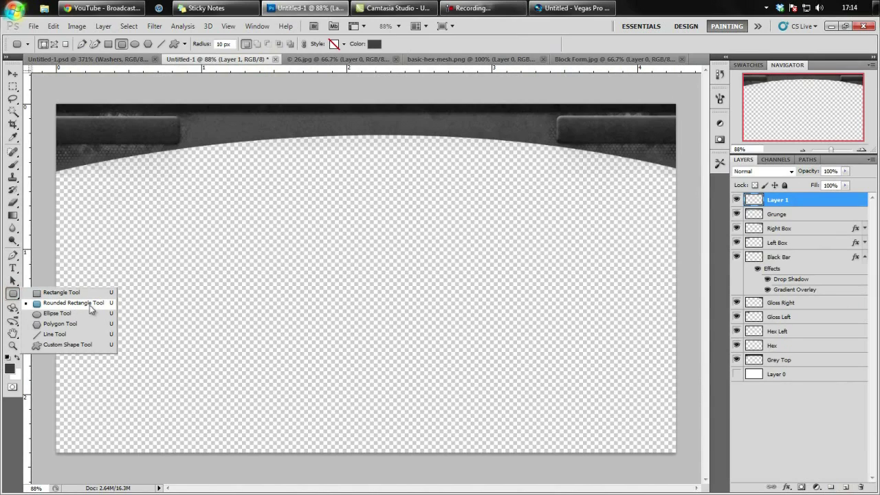
left_click(82, 305)
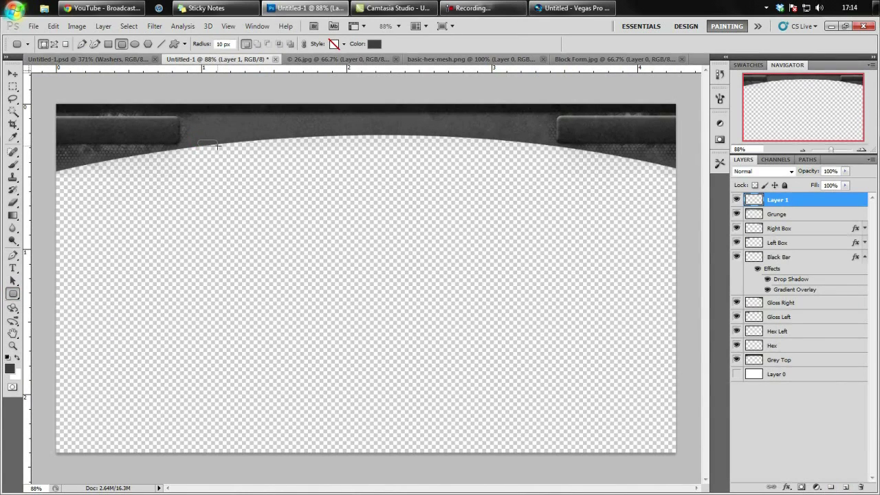
left_click_drag(216, 147, 718, 194)
Rotate the rounded rectangle about -6.8° to follow the arch's slope and position it along the lower edge of the gray bar
scroll(710, 184, "up", 6)
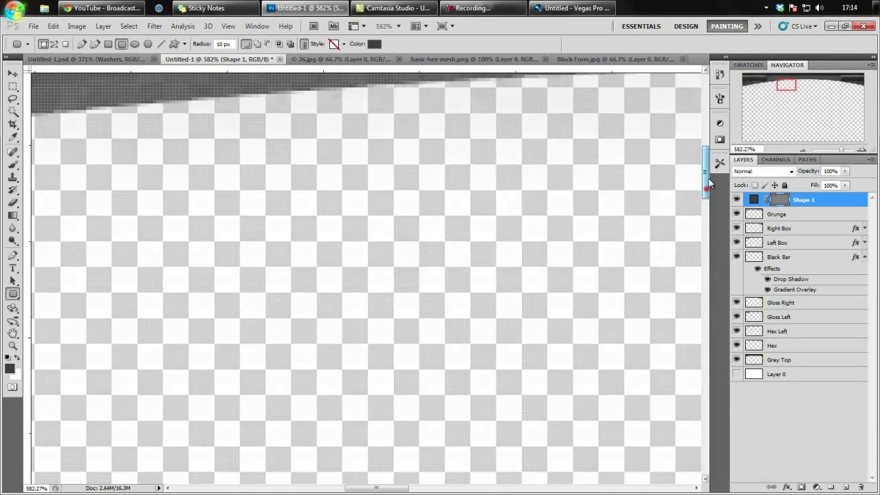
left_click_drag(393, 487, 338, 474)
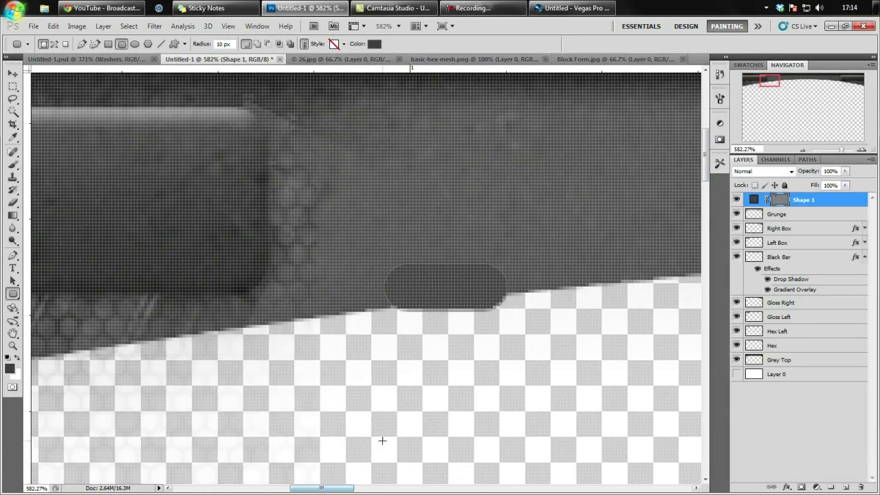
key("ctrl+t")
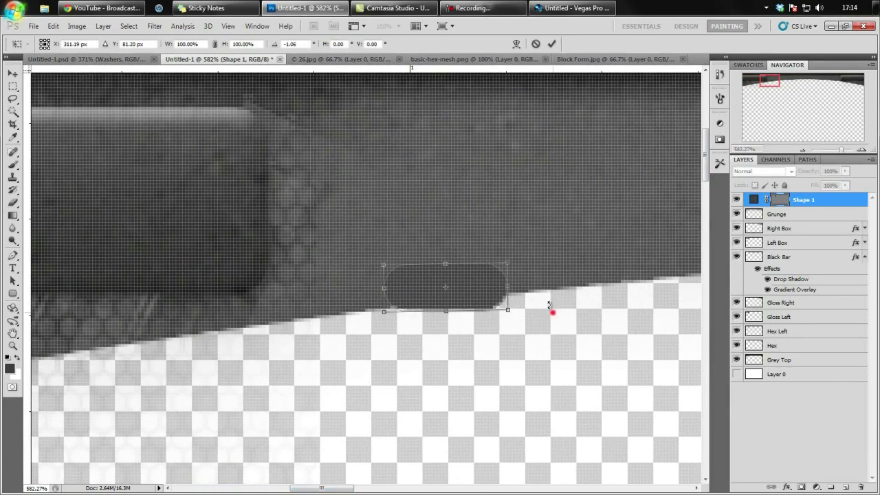
left_click_drag(549, 308, 482, 278)
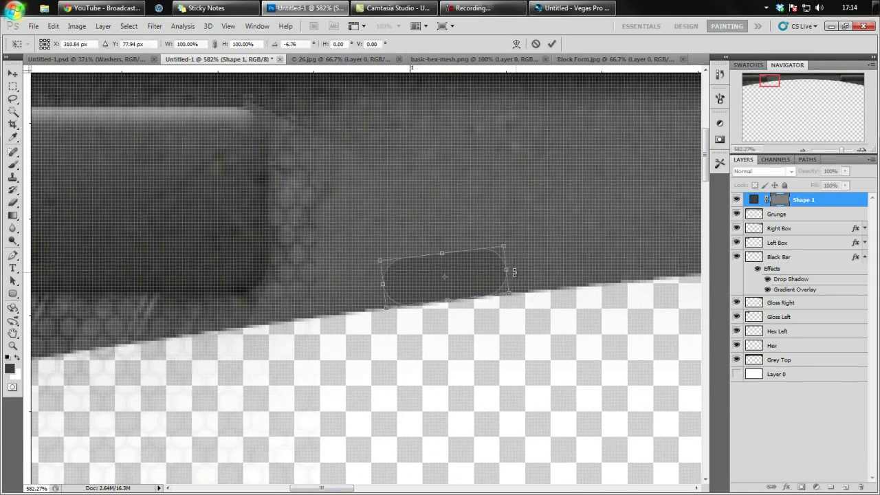
key("Return")
left_click(12, 73)
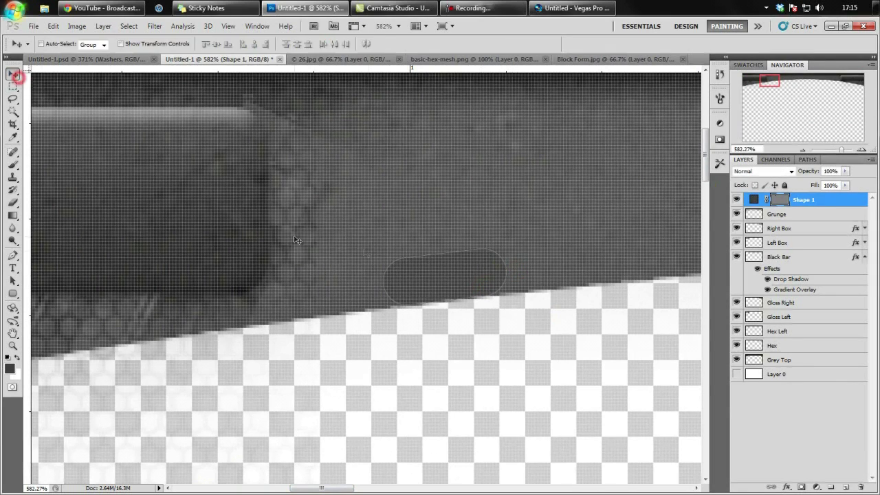
mouse_move(418, 281)
left_mouse_down()
mouse_move(407, 278)
mouse_move(423, 277)
left_mouse_up()
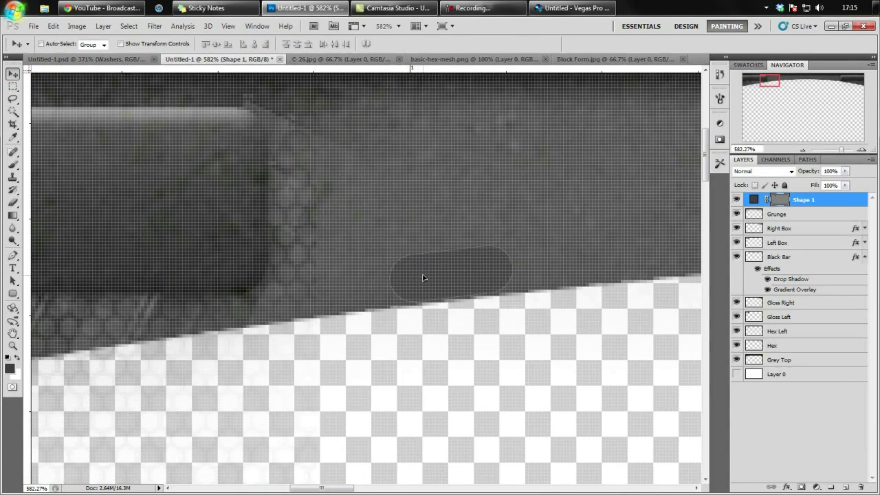
Recolor the rounded rectangle on the Shape 1 layer to #141414 and rasterize the layer
double_click(753, 200)
left_click_drag(327, 225, 287, 248)
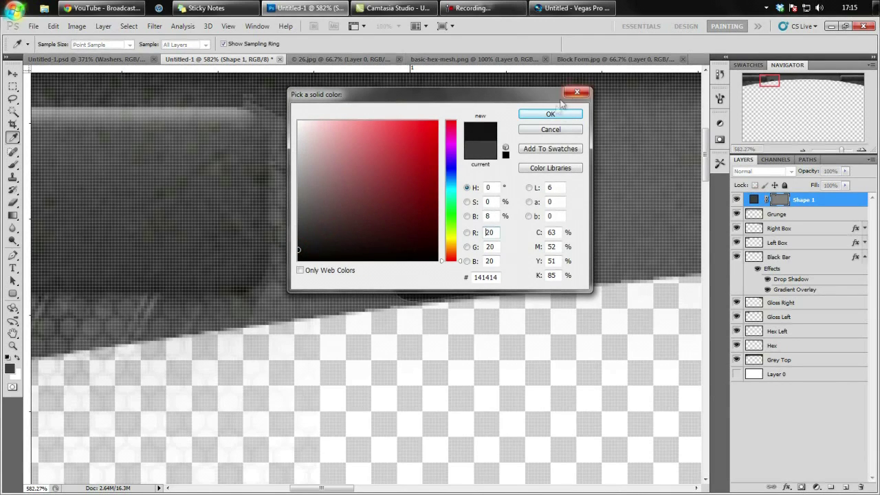
left_click(558, 114)
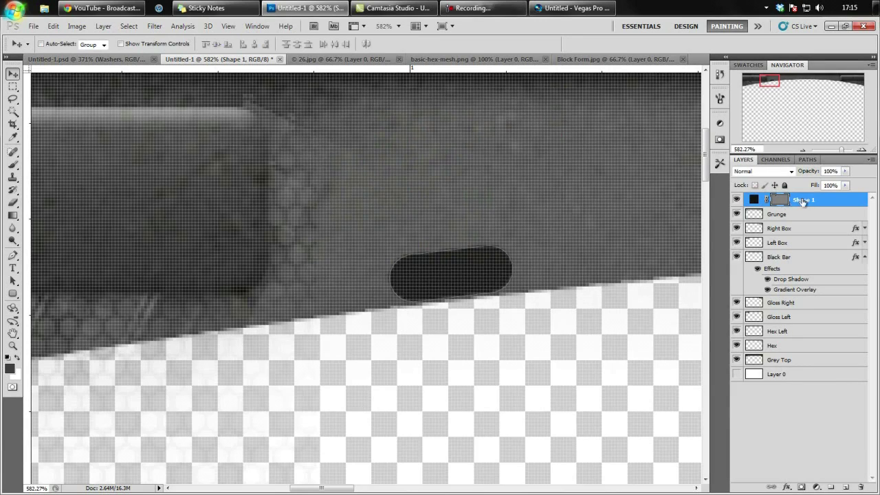
right_click(808, 201)
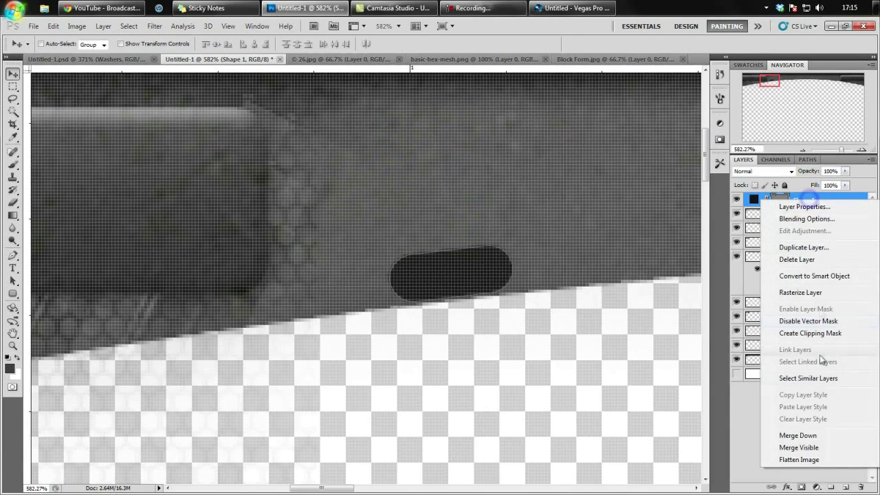
left_click(813, 294)
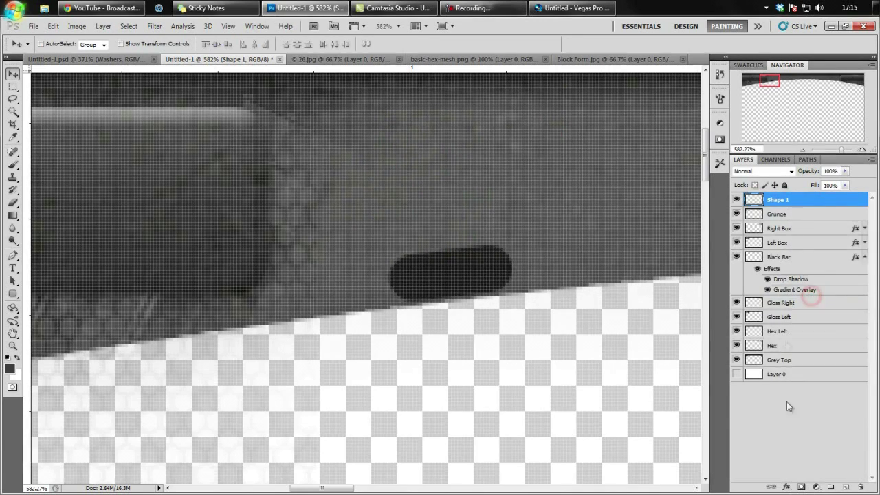
Add a drop shadow to the Shape 1 layer with a distance of 1 px and a spread of 3%
left_click(786, 486)
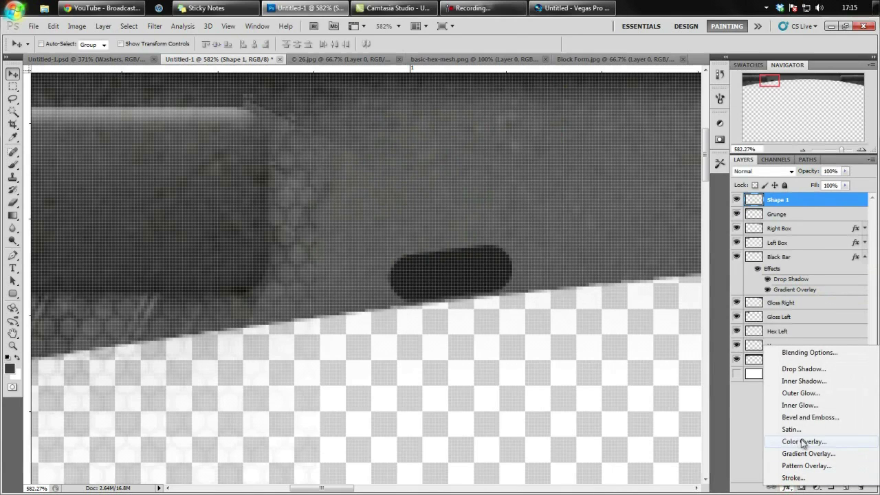
left_click(802, 369)
left_click(591, 179)
left_click_drag(701, 172, 834, 138)
double_click(745, 220)
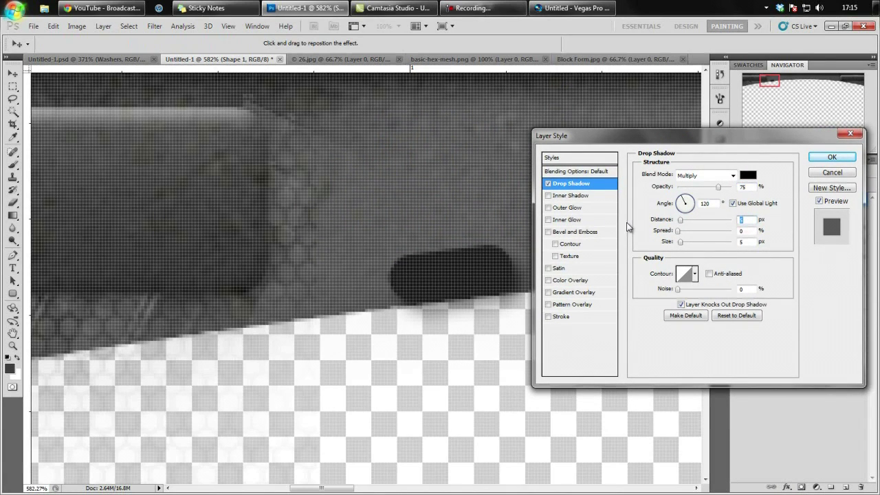
type("1")
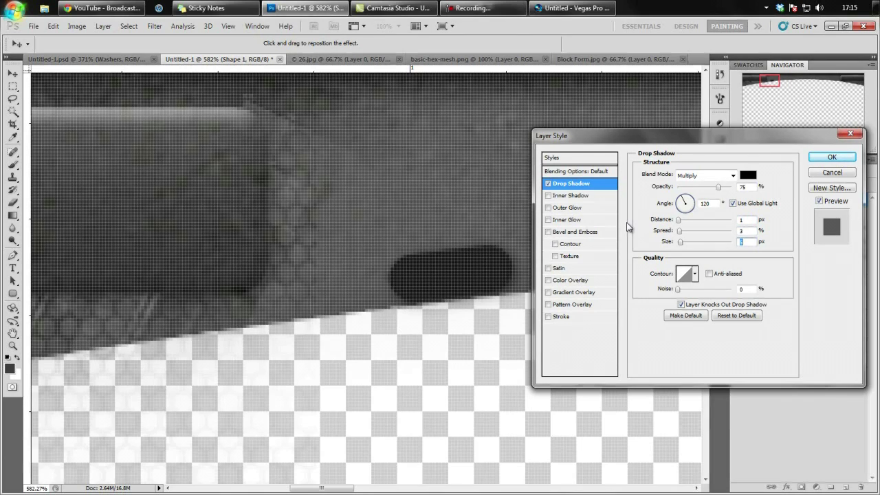
Add a black-to-white linear gradient overlay to Shape 1 in Soft Light blend mode
left_click(577, 294)
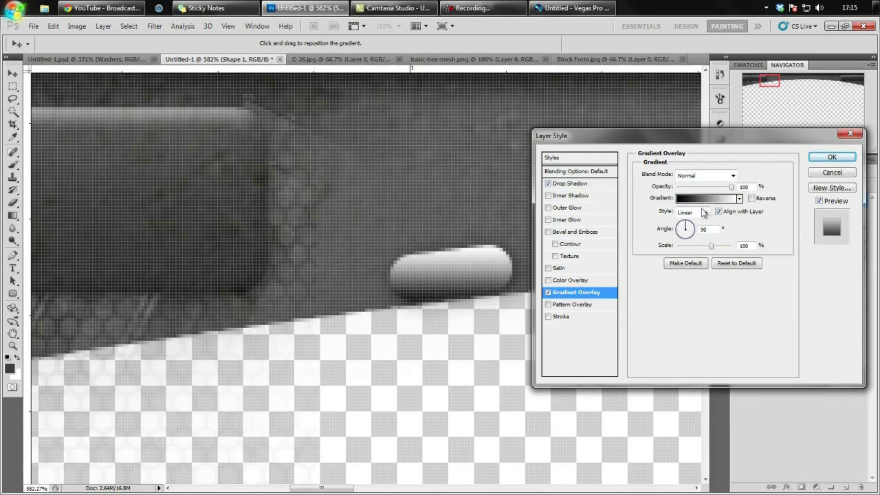
left_click(732, 176)
left_click(718, 328)
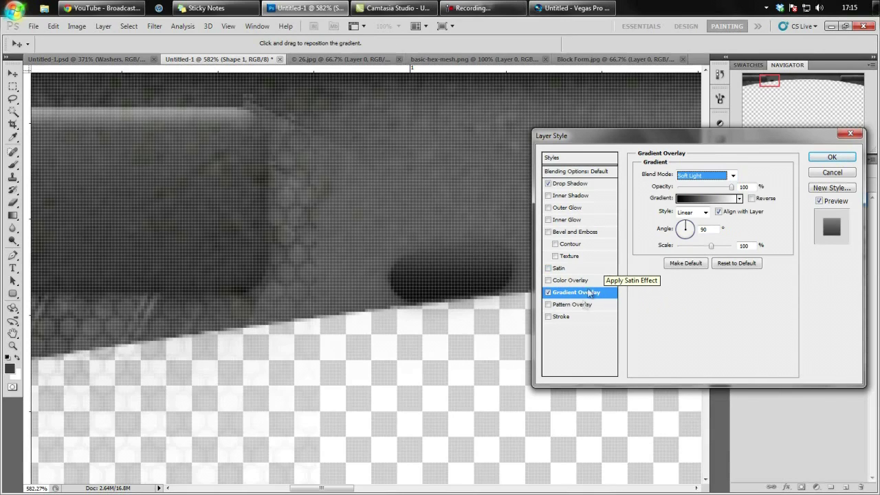
left_click(570, 304)
left_click(712, 218)
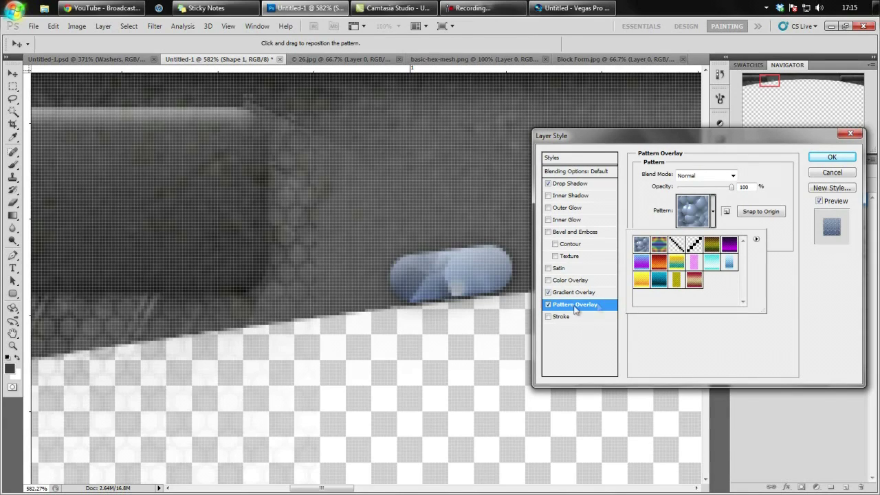
left_click(714, 213)
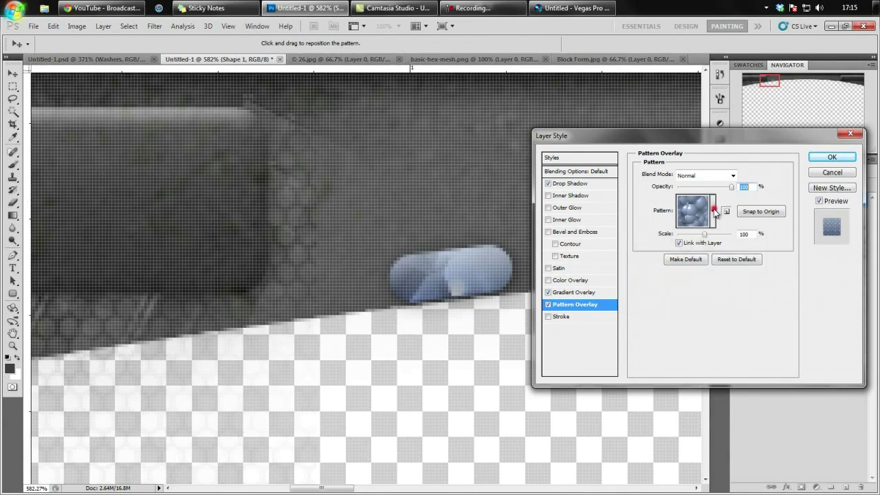
left_click(548, 304)
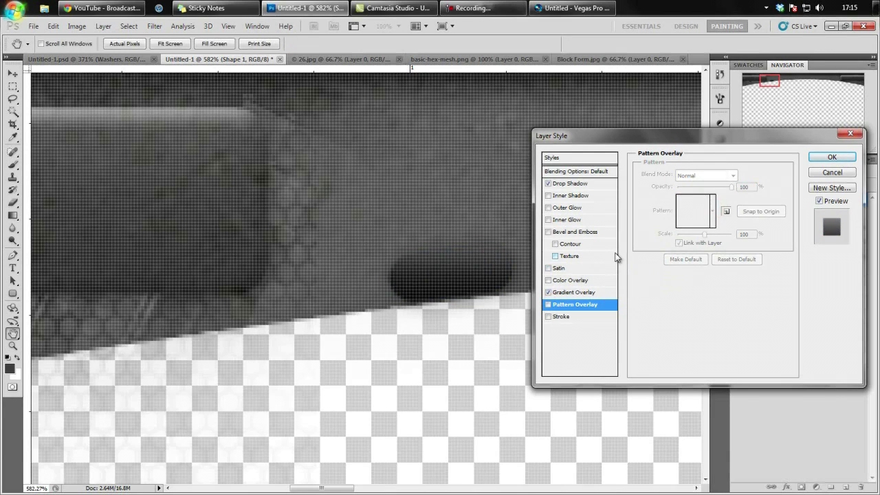
Apply the layer style and duplicate the Shape 1 layer as "Light Grey Washer"
left_click(832, 156)
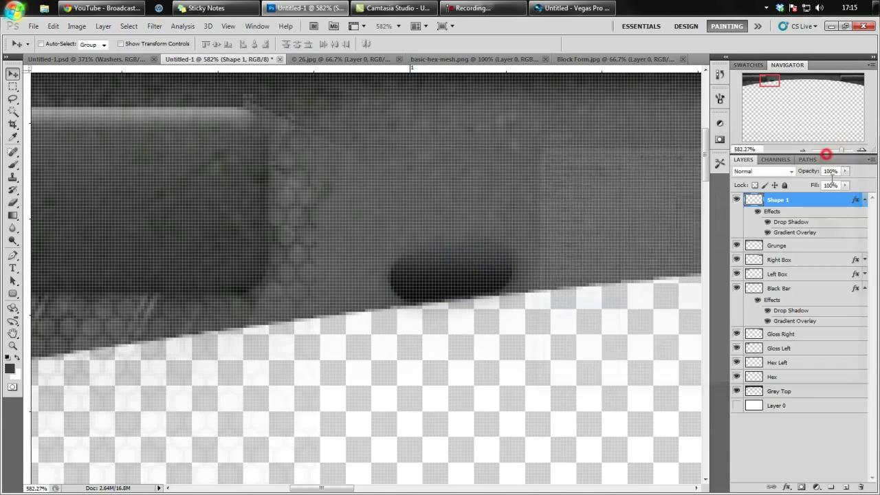
right_click(803, 201)
left_click(807, 250)
type("Light Grey")
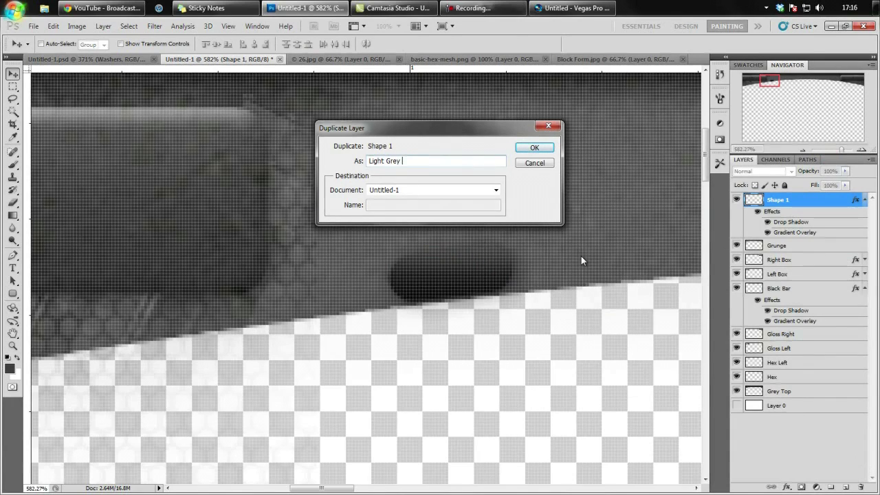
type("Washer")
key("Return")
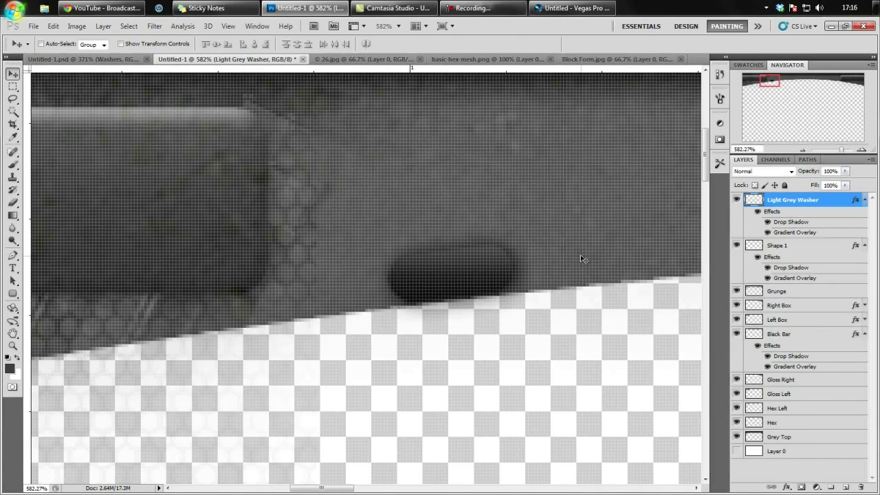
Scale the Light Grey Washer layer to about 60% and place it over the upper edge of the dark rounded shape
key("ctrl+t")
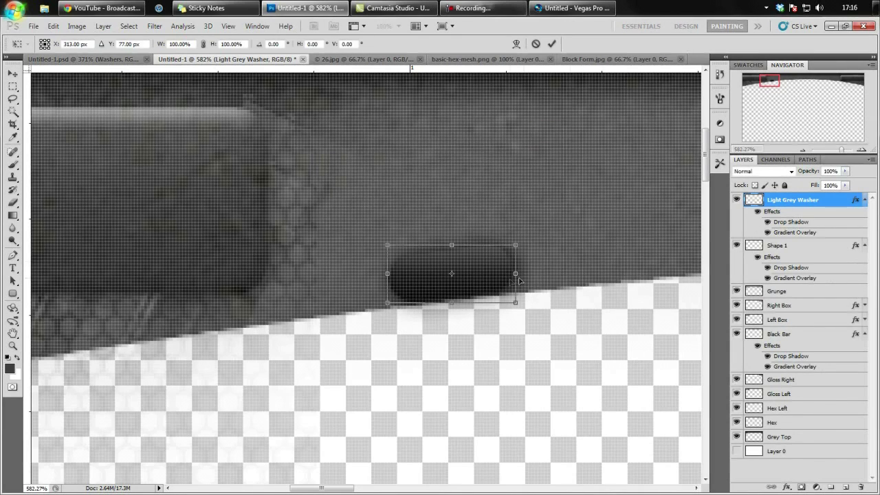
left_click_drag(485, 270, 485, 227)
left_click_drag(510, 198, 472, 224)
left_click_drag(460, 238, 469, 240)
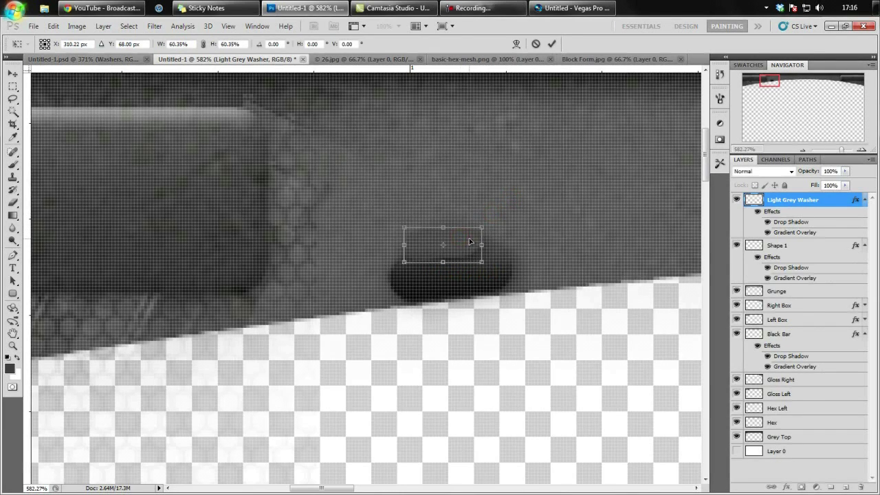
key("Return")
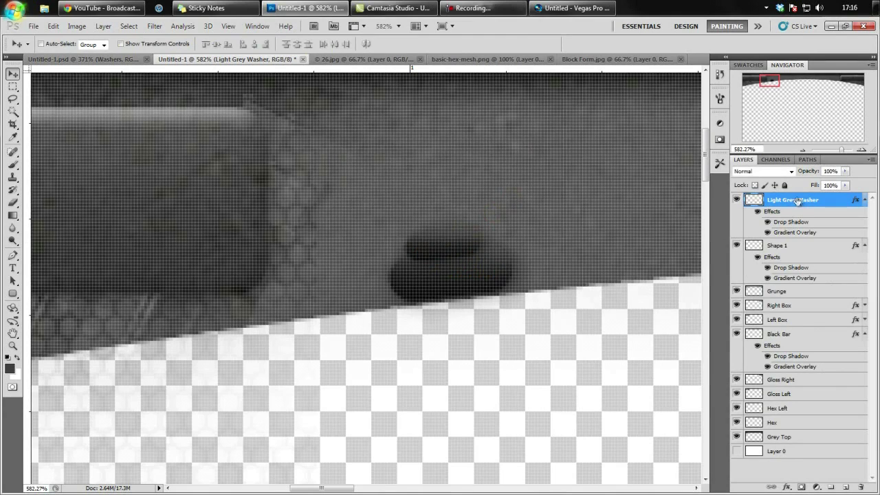
Add a light grey #b8b8b8 color overlay in Normal mode at 100% opacity to the Light Grey Washer layer
double_click(790, 234)
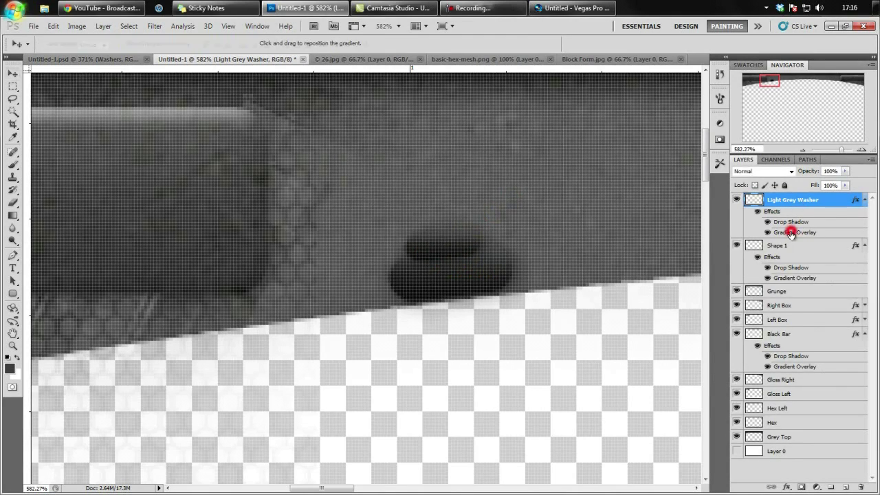
left_click_drag(654, 140, 675, 144)
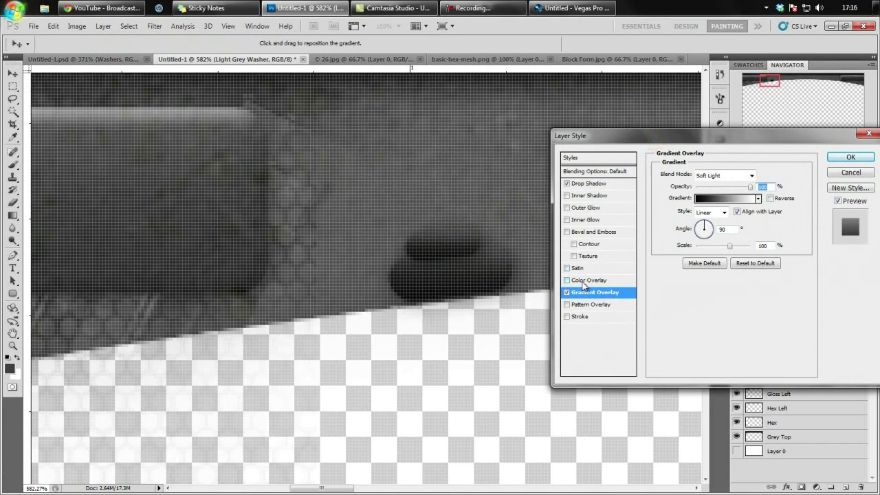
left_click(589, 280)
left_click(766, 176)
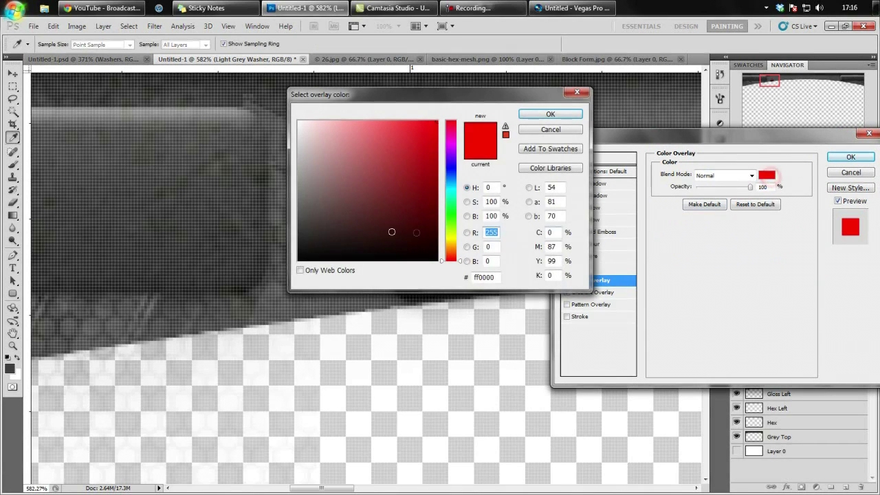
left_click_drag(378, 229, 253, 204)
left_click_drag(327, 205, 289, 159)
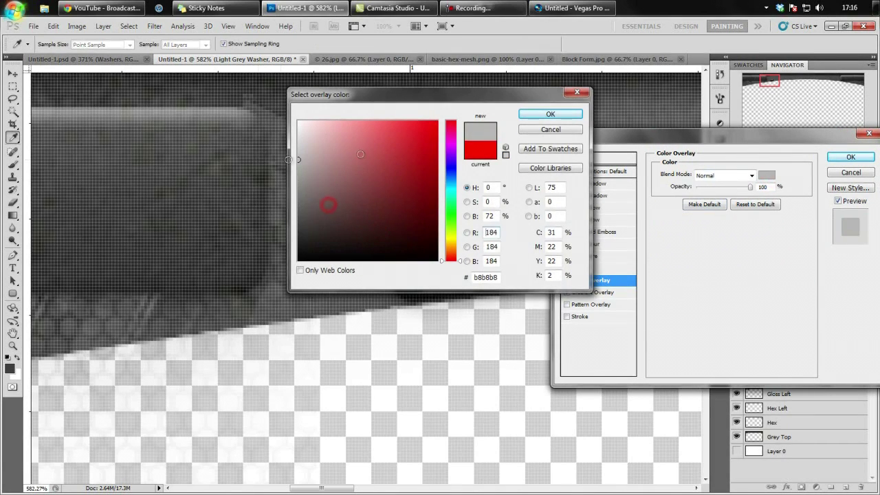
left_click(550, 113)
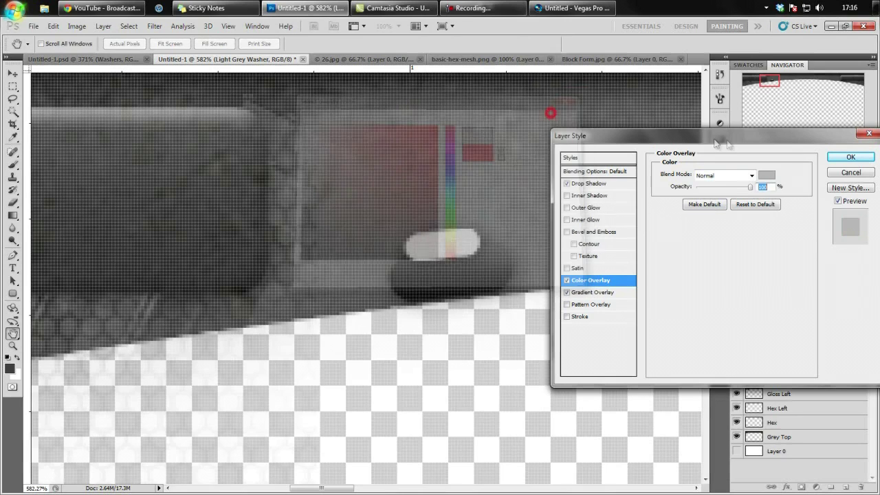
left_click(850, 157)
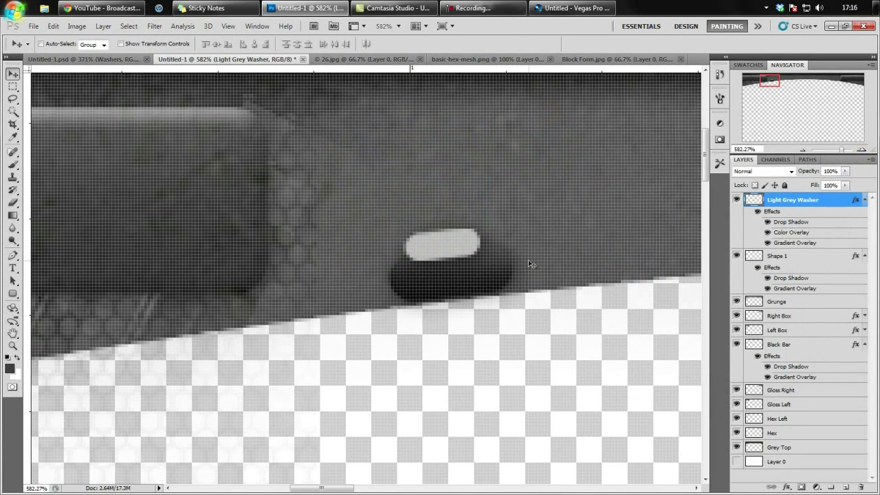
Narrow the dark rounded shape on the Shape 1 layer slightly from its outer end
scroll(531, 264, "down", 6)
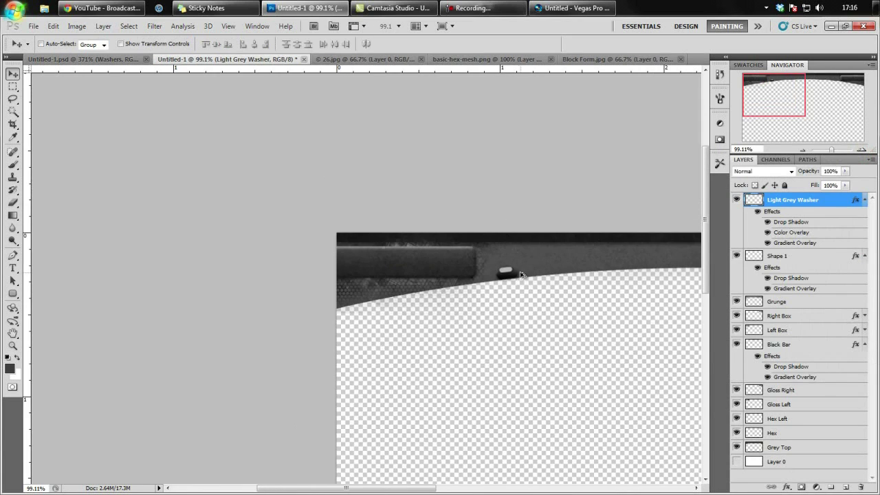
scroll(520, 274, "up", 4)
scroll(489, 279, "up", 2)
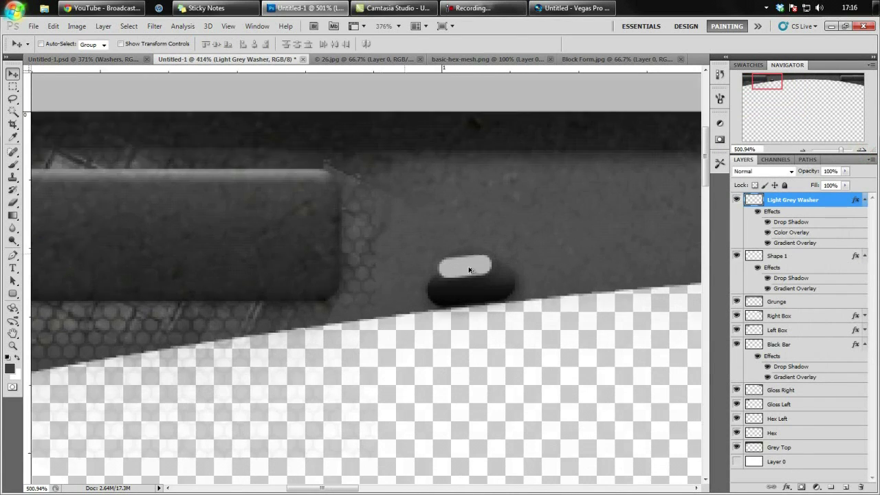
left_click(785, 260)
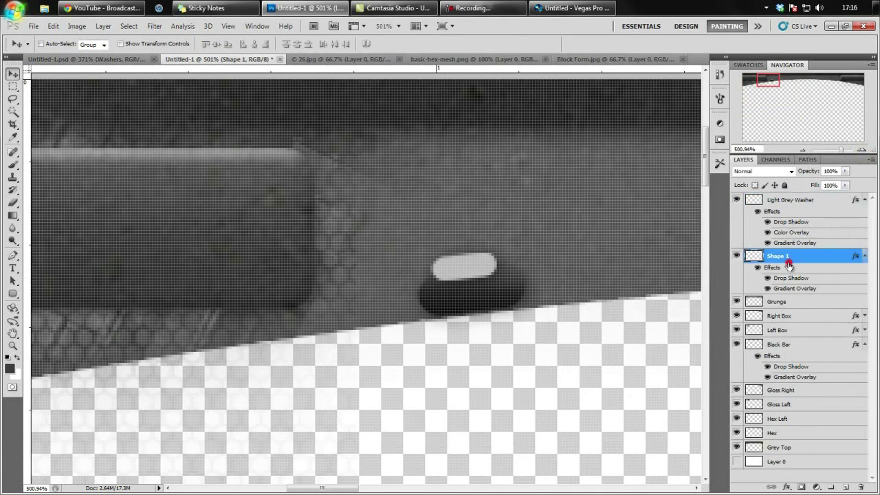
key("ctrl+t")
left_click_drag(526, 266, 465, 276)
key("Return")
Position the Light Grey Washer at X 308 px, Y 70 px above the dark shape and collapse both layers' effects lists
left_click(783, 200)
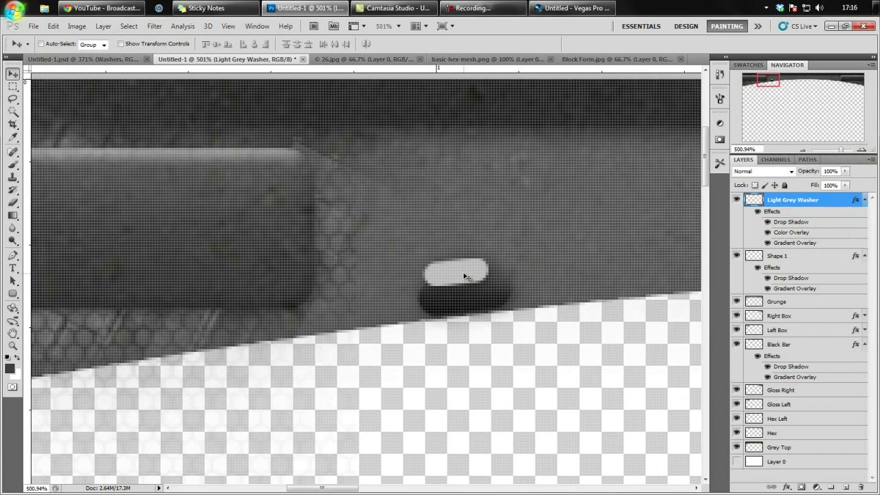
key("ctrl+t")
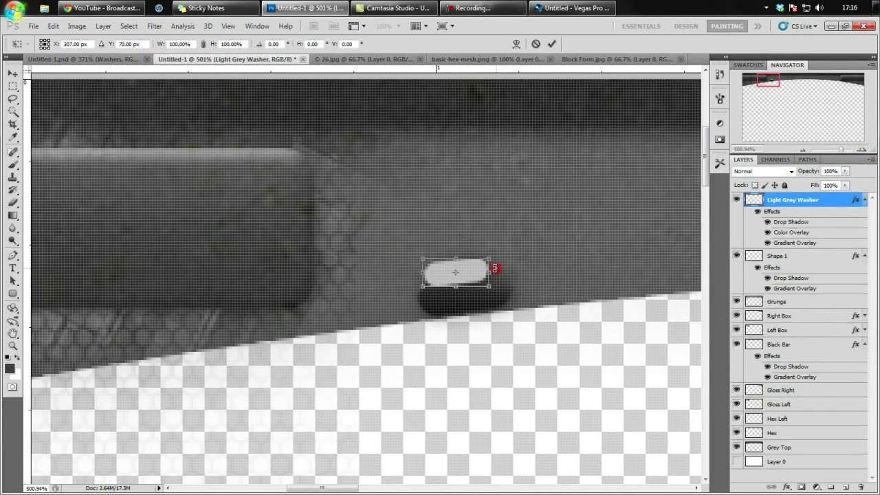
left_click_drag(477, 271, 482, 270)
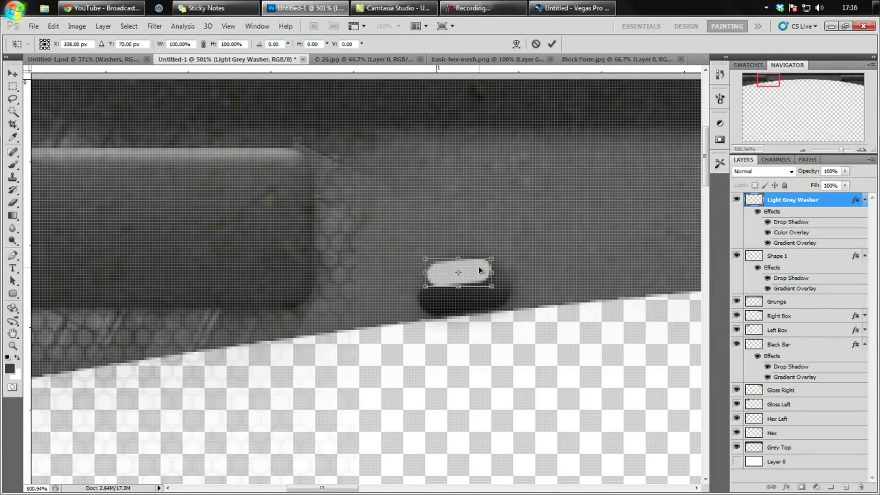
key("Return")
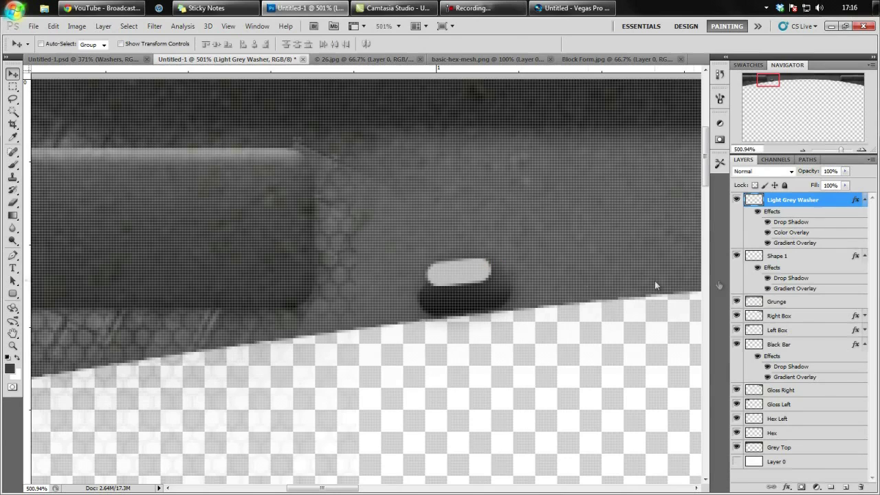
left_click(864, 256)
left_click(865, 199)
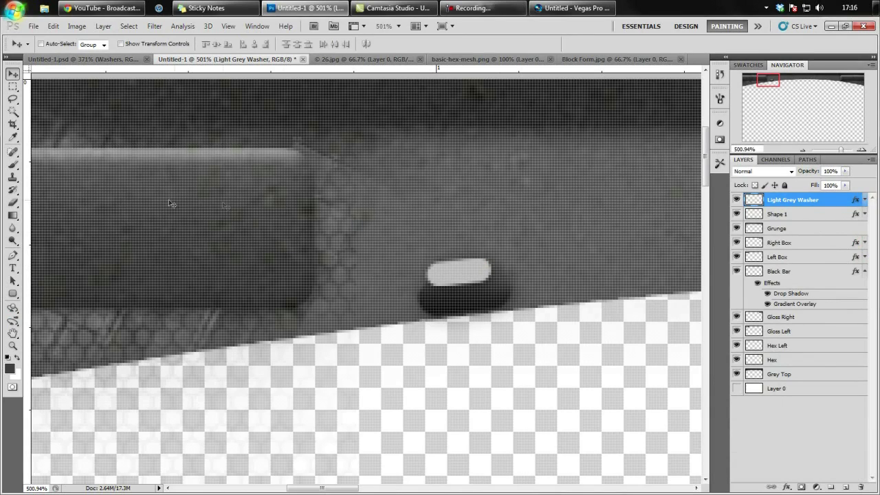
Set up the Brush tool with a hard round tip about 4 px in size, painting in Normal mode
left_click(12, 166)
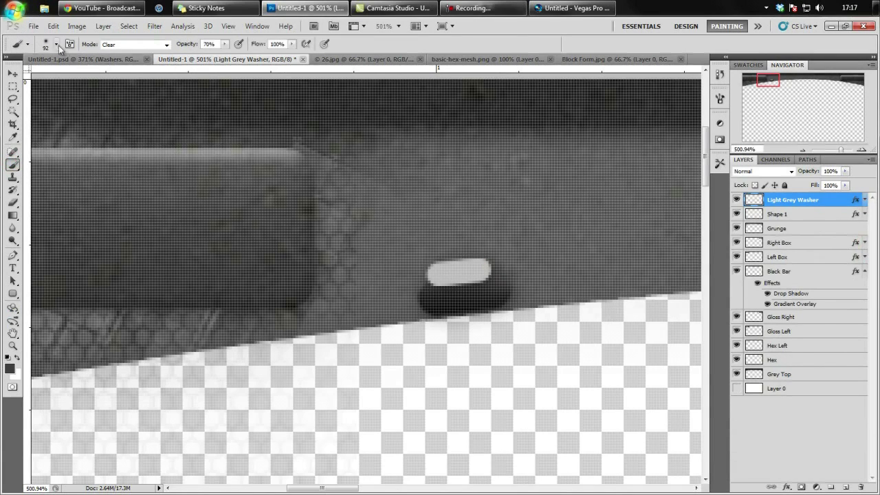
left_click(56, 44)
left_click(42, 118)
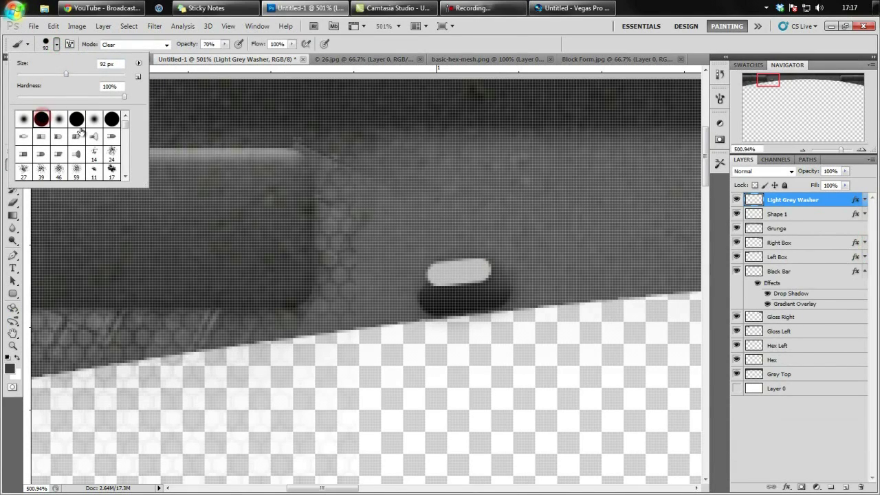
double_click(41, 118)
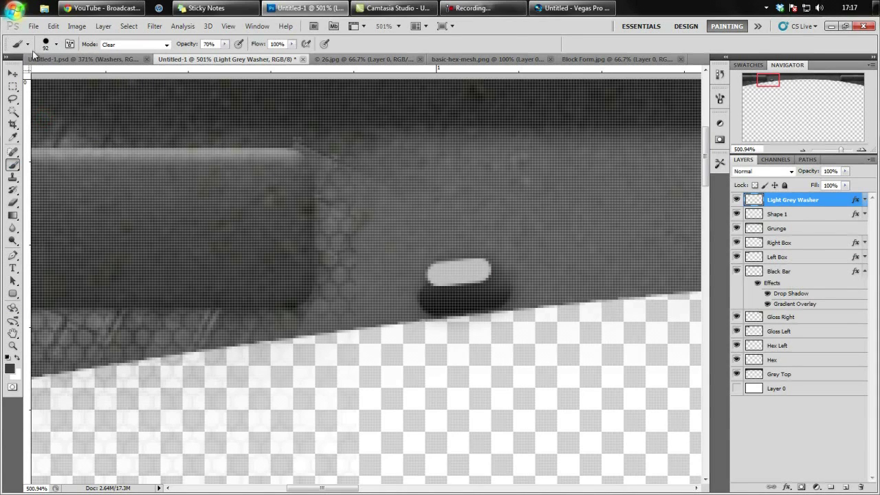
left_click(57, 44)
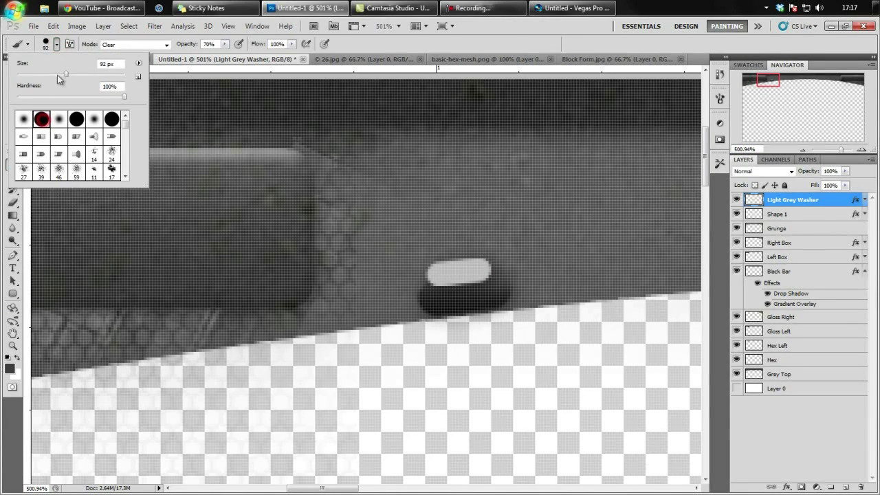
left_click_drag(66, 76, 20, 78)
left_click(122, 96)
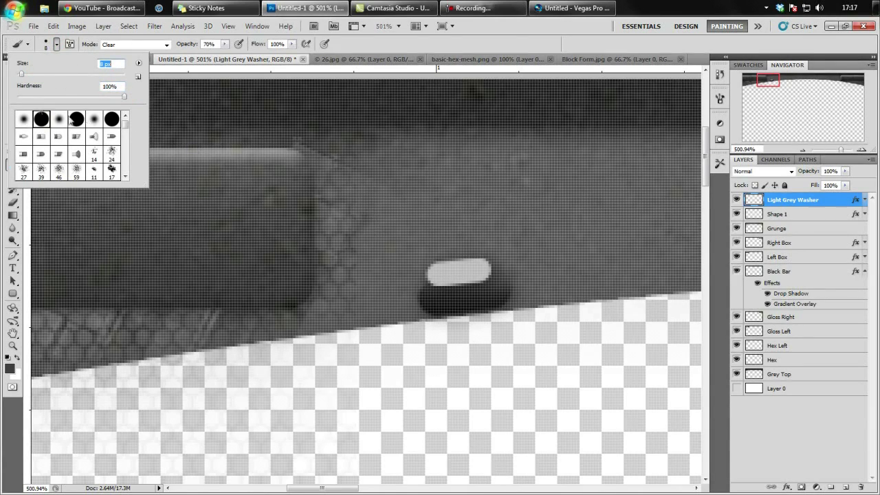
left_click_drag(23, 77, 19, 79)
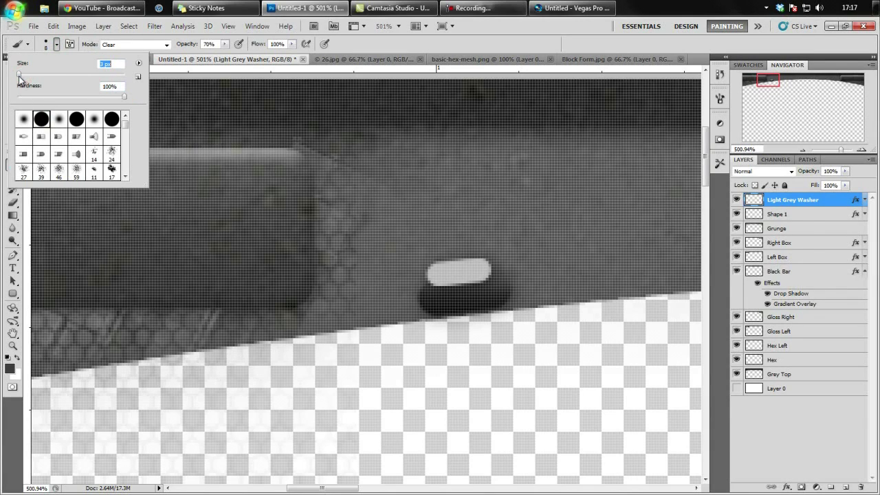
left_click(48, 47)
left_click(114, 45)
left_click(112, 55)
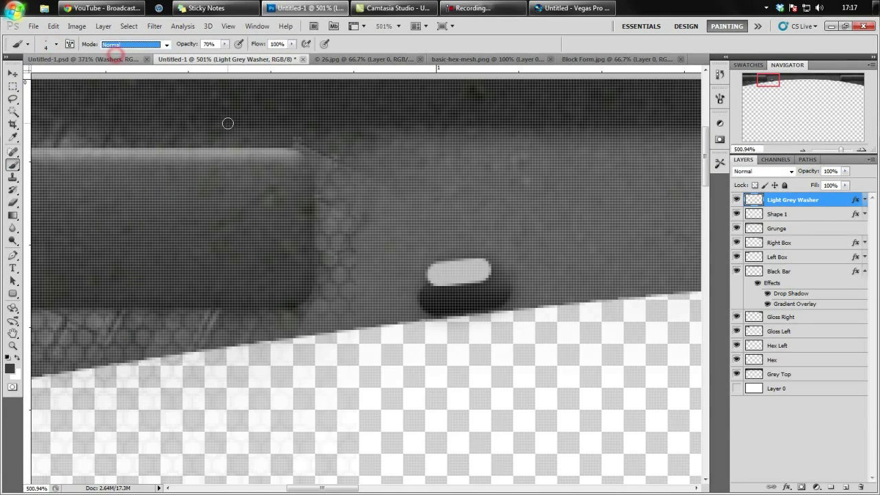
left_click_drag(323, 241, 324, 265)
key("ctrl+z")
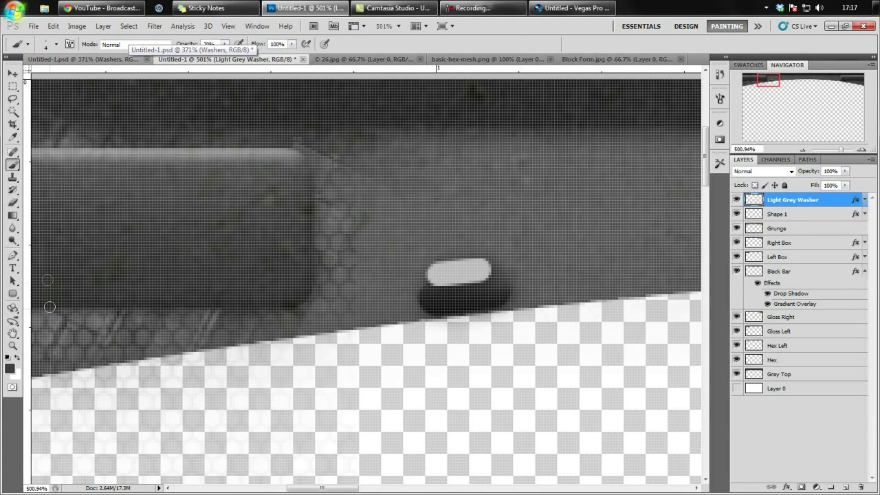
Add a new layer and draw a curved Pen path arching from the left box to the upper edge of the light grey washer
left_click(12, 255)
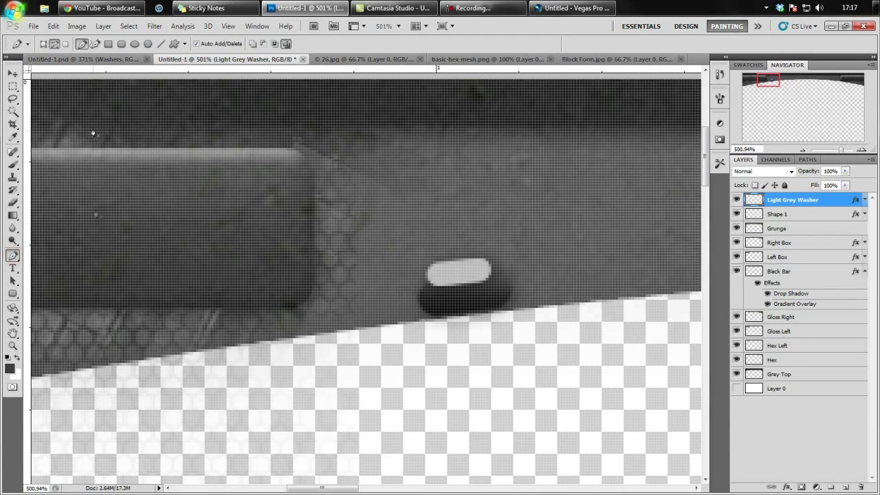
left_click(54, 43)
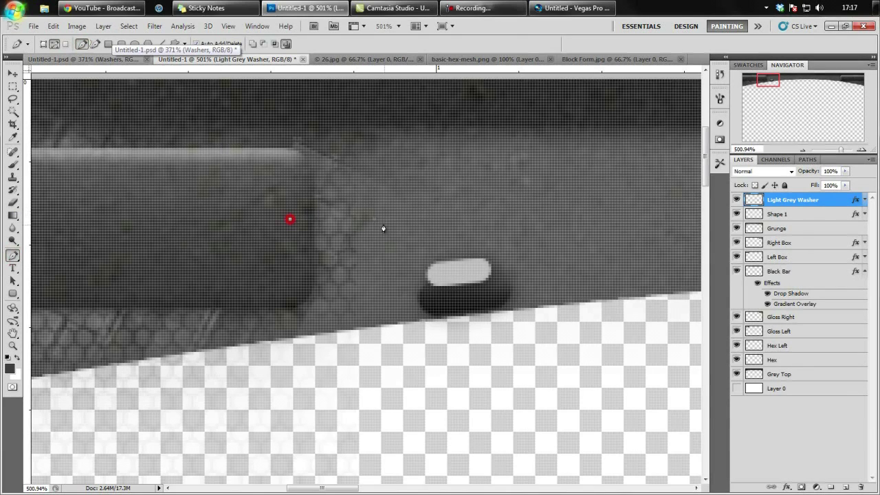
left_click_drag(448, 264, 462, 335)
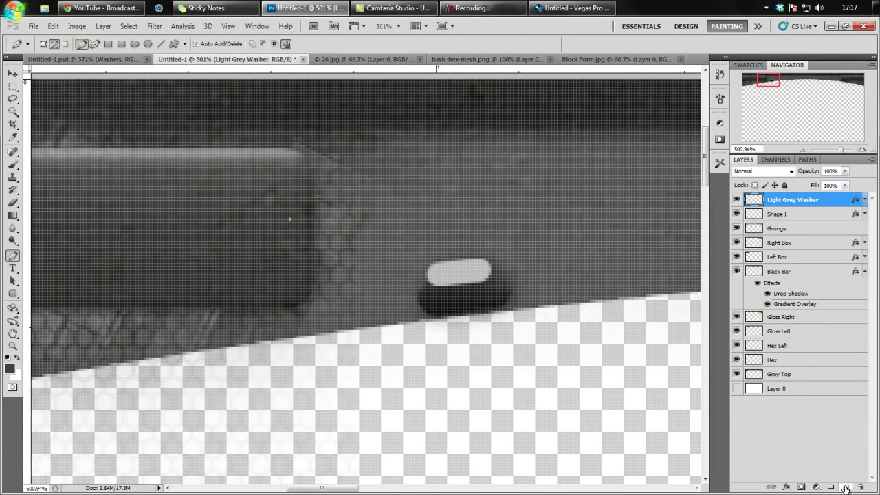
left_click(845, 486)
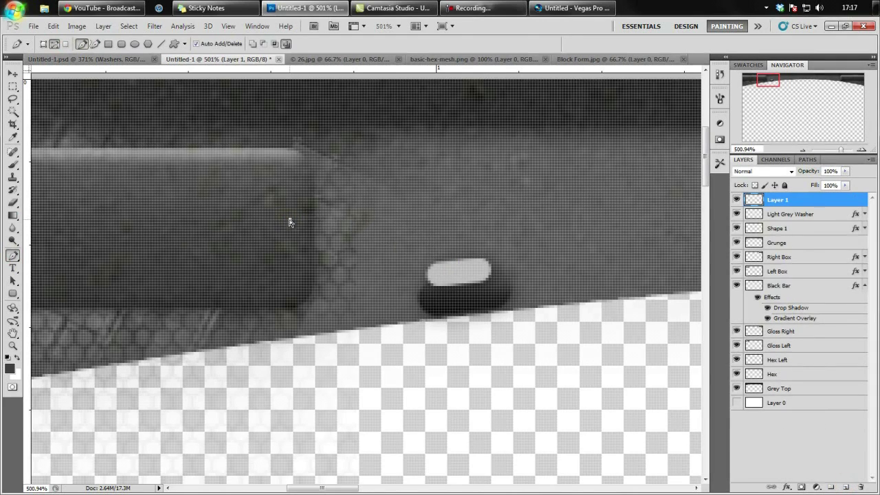
key("ctrl+z")
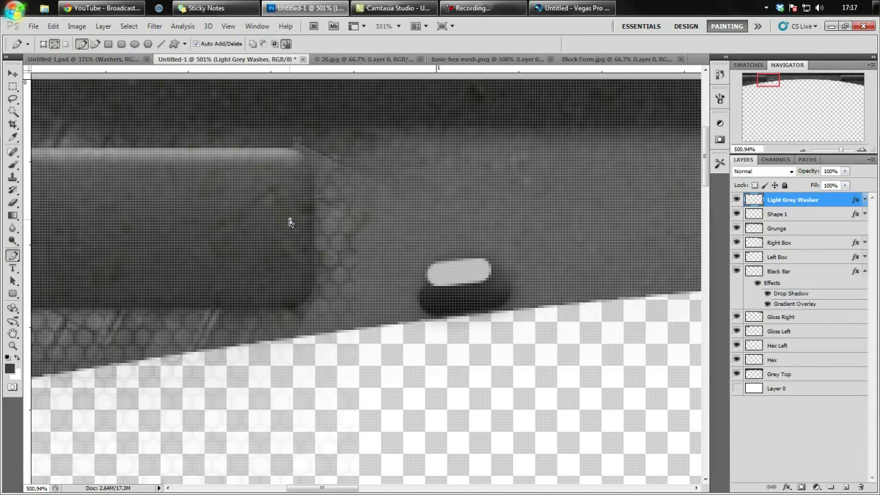
left_click(845, 486)
left_click_drag(452, 255, 481, 358)
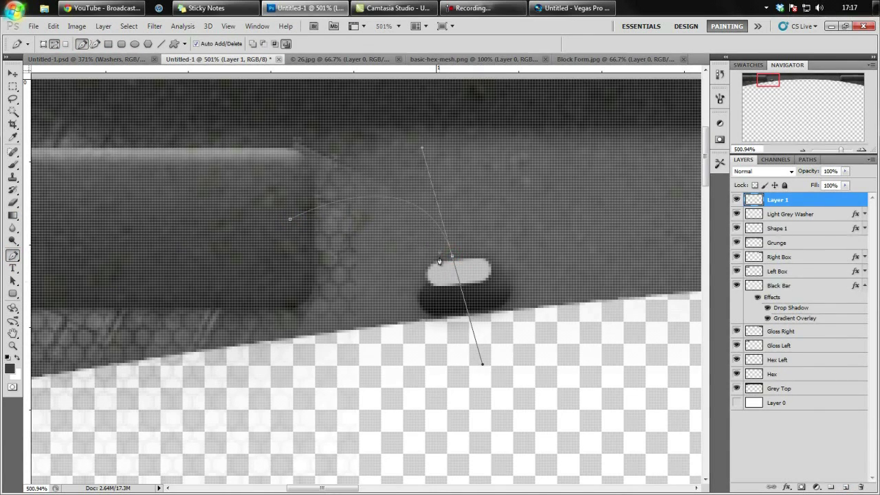
Stroke the curved path with the Brush tool and Simulate Pressure enabled
right_click(439, 234)
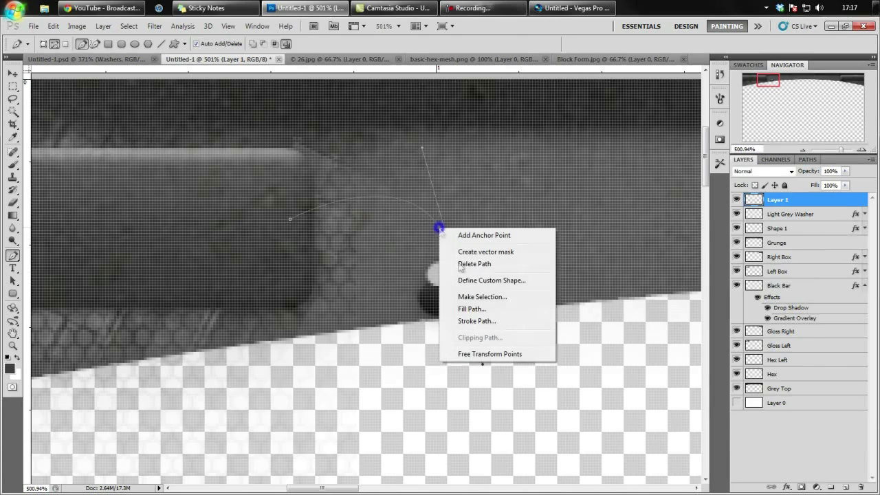
left_click(485, 321)
left_click_drag(407, 149, 505, 153)
left_click(572, 166)
left_click(547, 188)
left_click(540, 167)
left_click(539, 187)
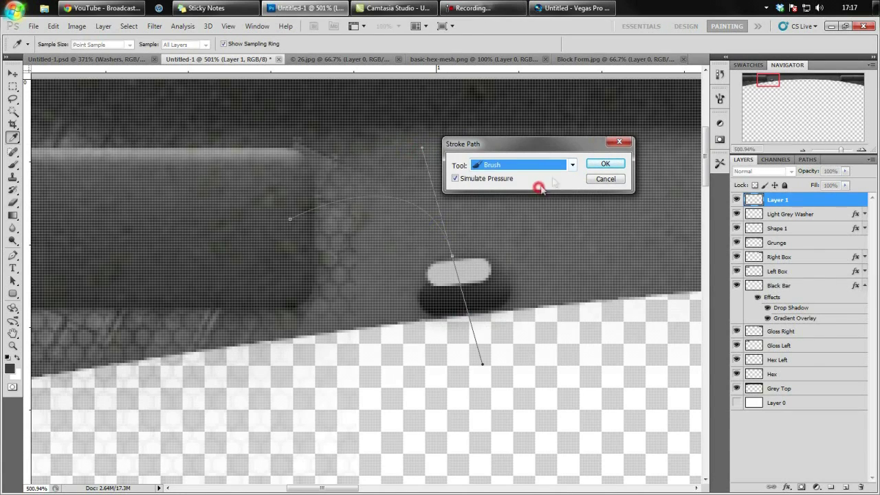
left_click(596, 163)
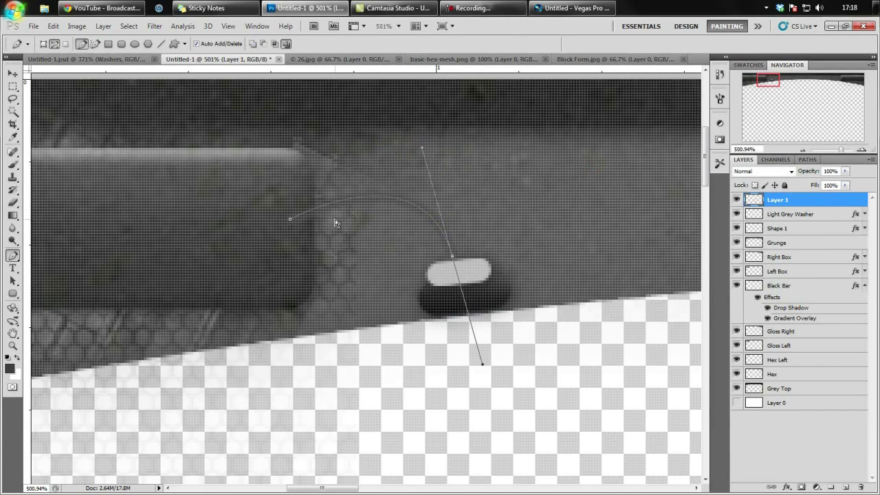
Set the foreground color to black, stroke the curved path again with the brush, and delete the path
left_click(9, 369)
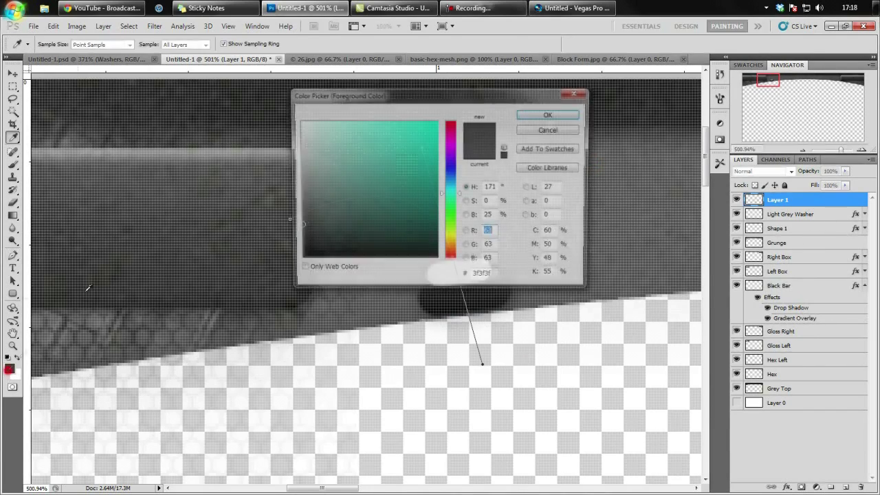
left_click(360, 259)
left_click(553, 116)
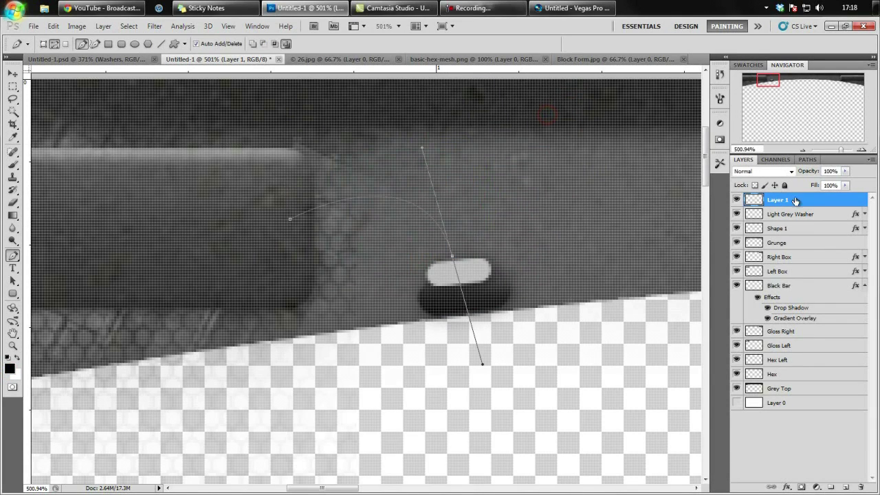
right_click(384, 203)
left_click(448, 295)
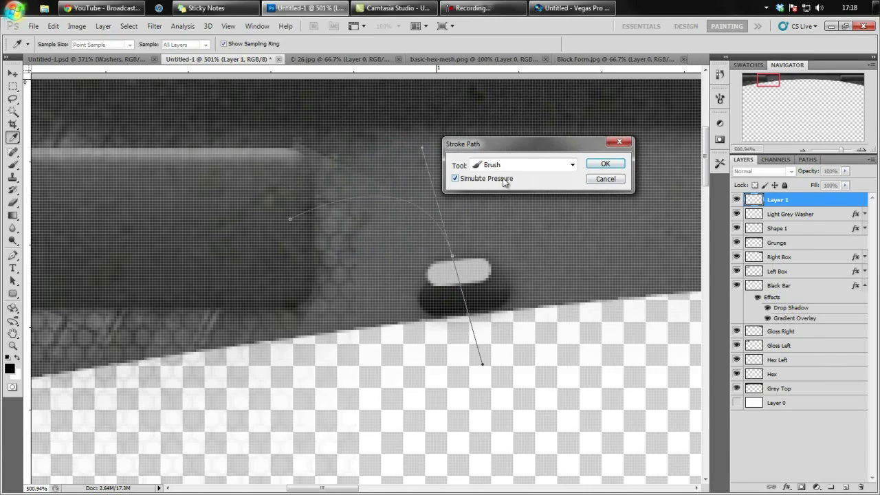
left_click(617, 165)
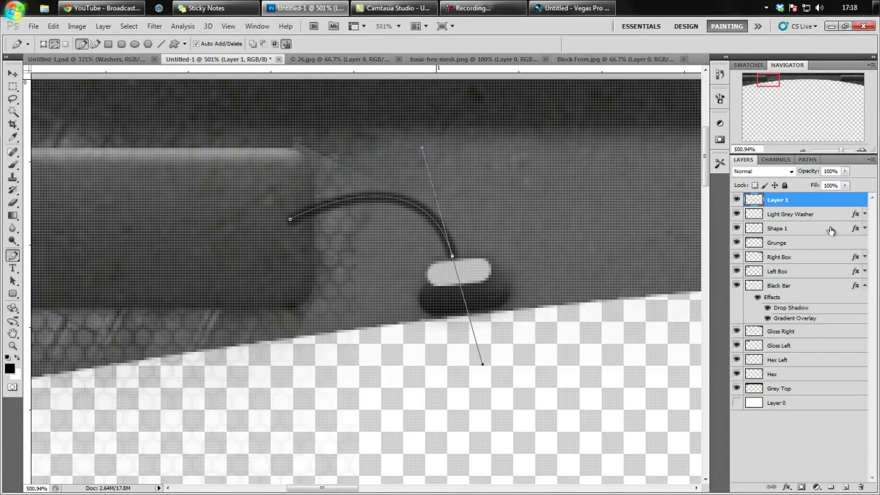
right_click(441, 226)
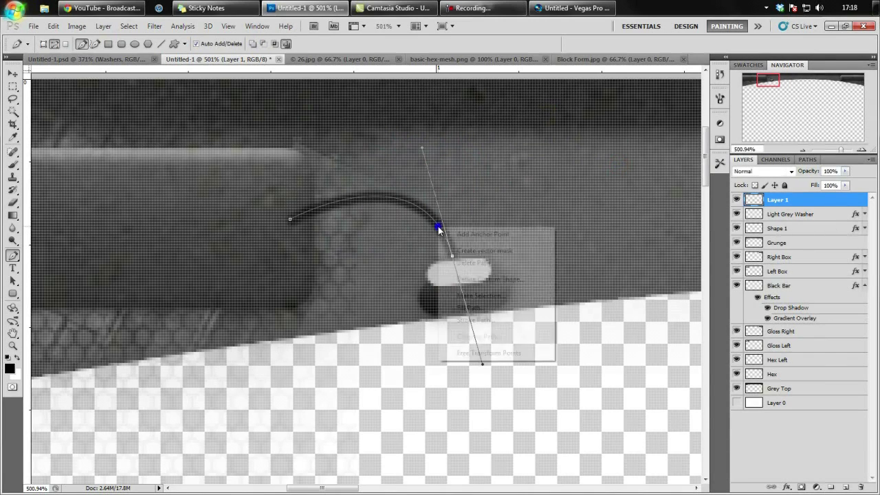
left_click(478, 265)
Add a black #000000 Outer Glow in Screen mode at 75% opacity to the wire on Layer 1
left_click(787, 486)
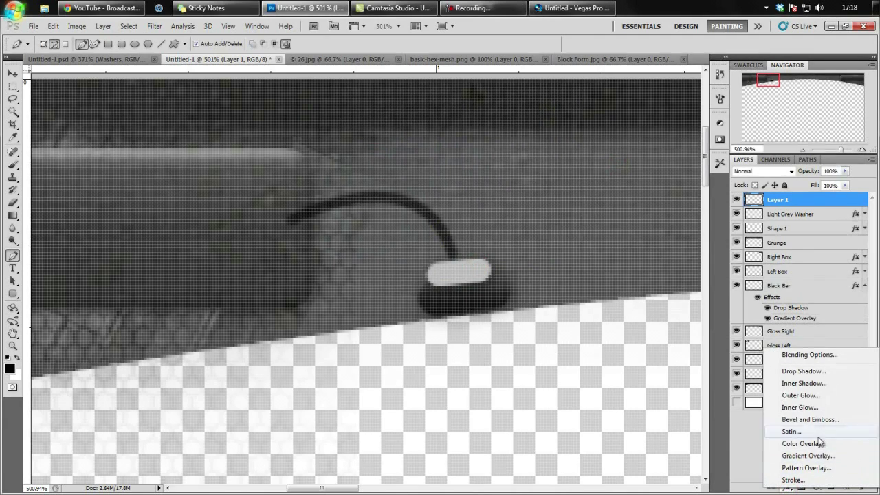
left_click(815, 396)
left_click(681, 212)
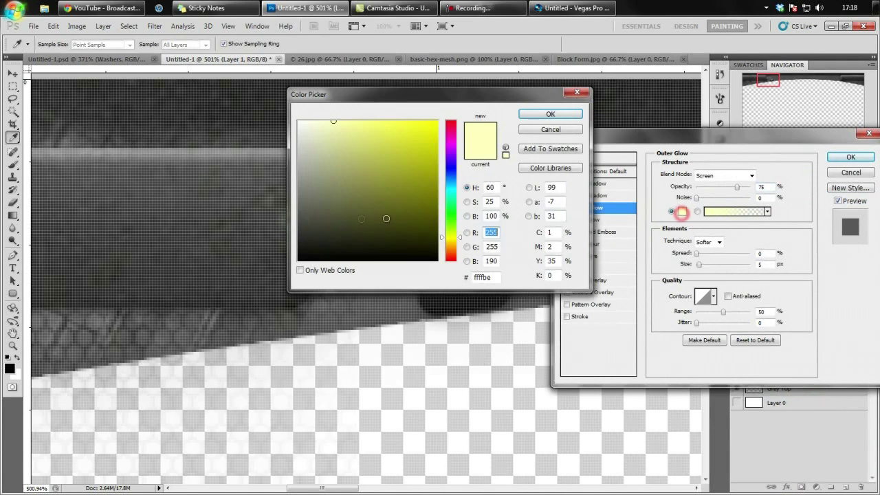
left_click(282, 235)
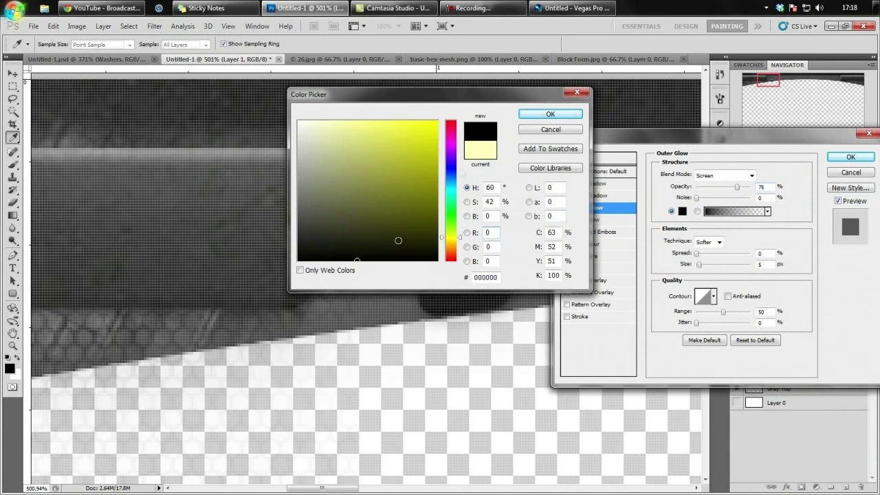
left_click(542, 115)
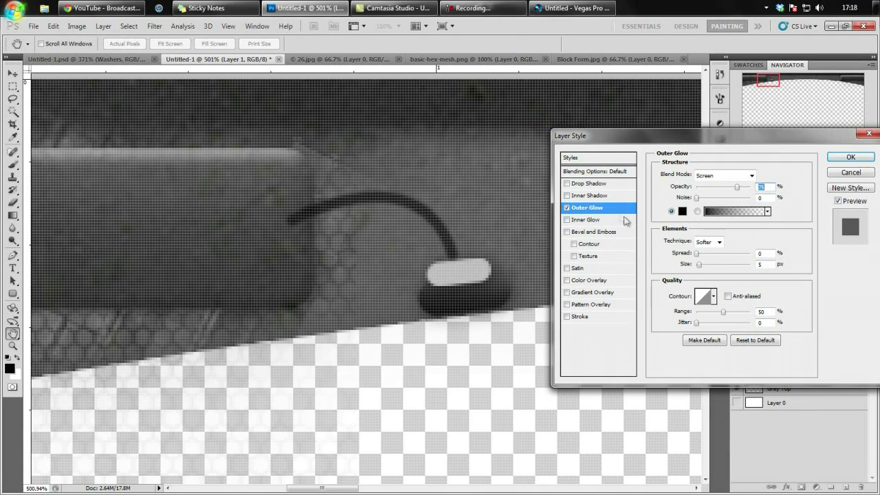
left_click_drag(701, 267, 702, 267)
left_click(698, 198)
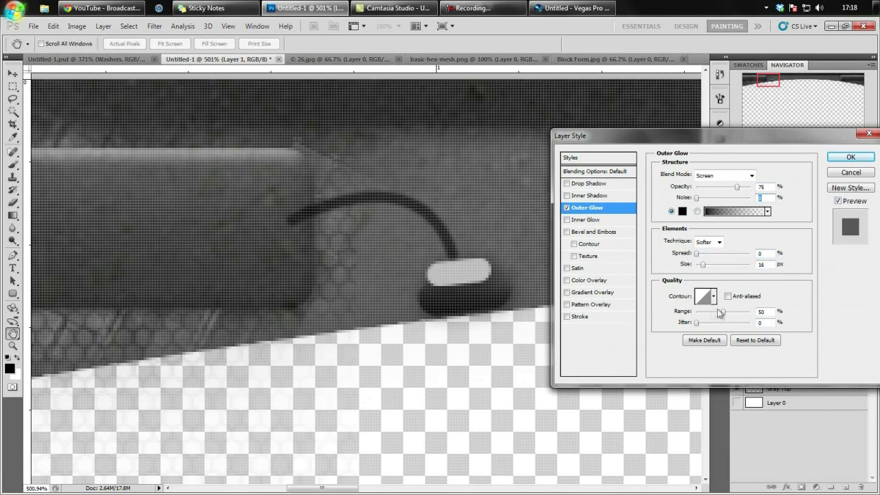
left_click_drag(703, 263, 696, 259)
left_click(697, 253)
left_click(855, 157)
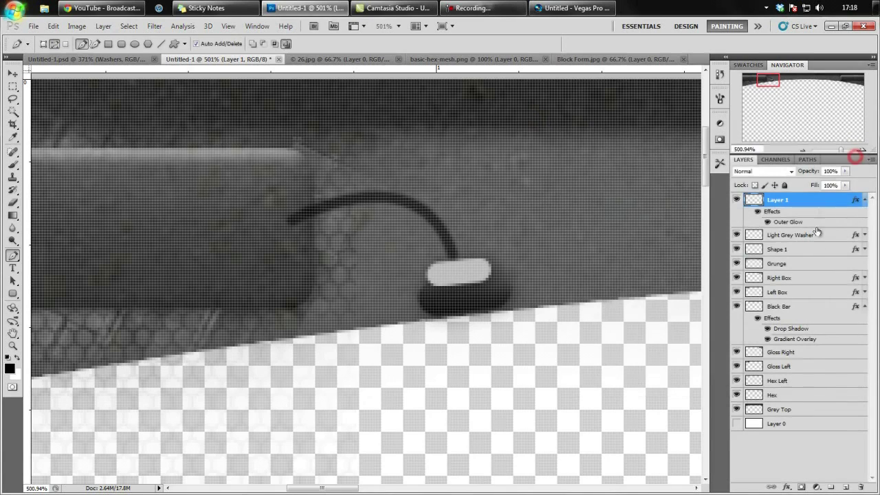
Move Layer 1 directly beneath the Left Box layer and duplicate it as Layer 1 copy
left_click_drag(787, 207, 780, 296)
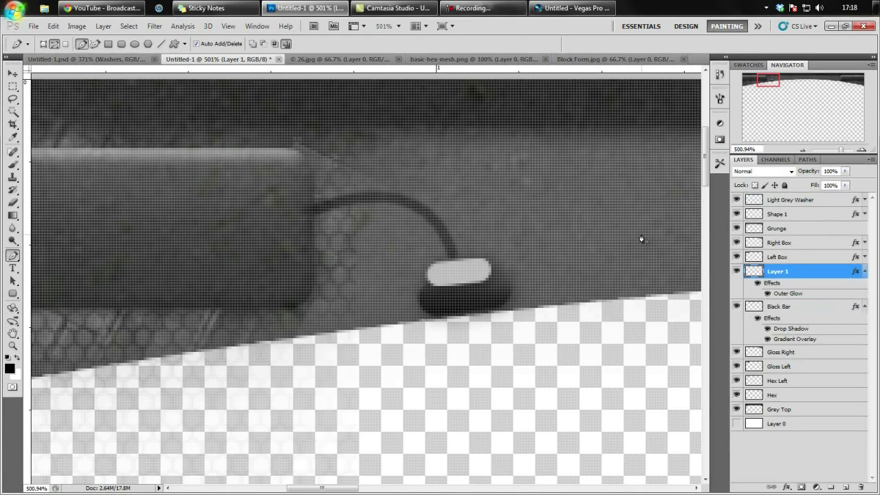
right_click(790, 272)
left_click(695, 273)
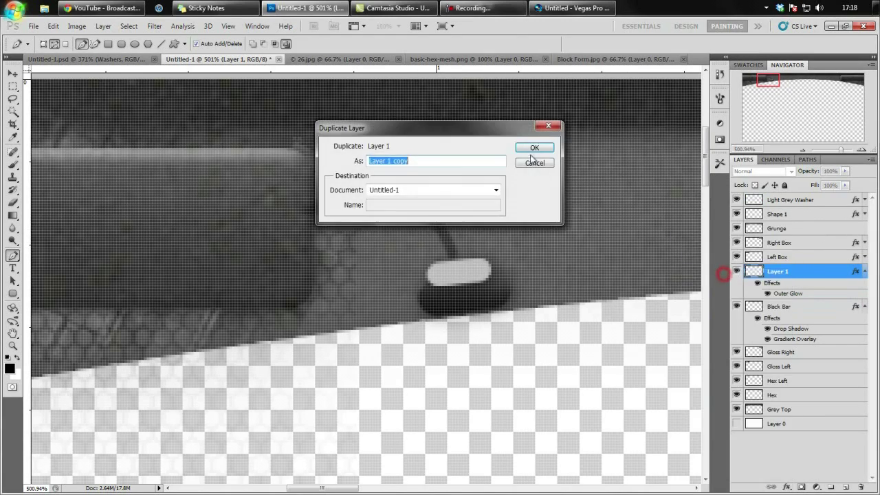
left_click(534, 149)
Try to rotate the duplicated wire about a quarter turn counterclockwise
key("ctrl+t")
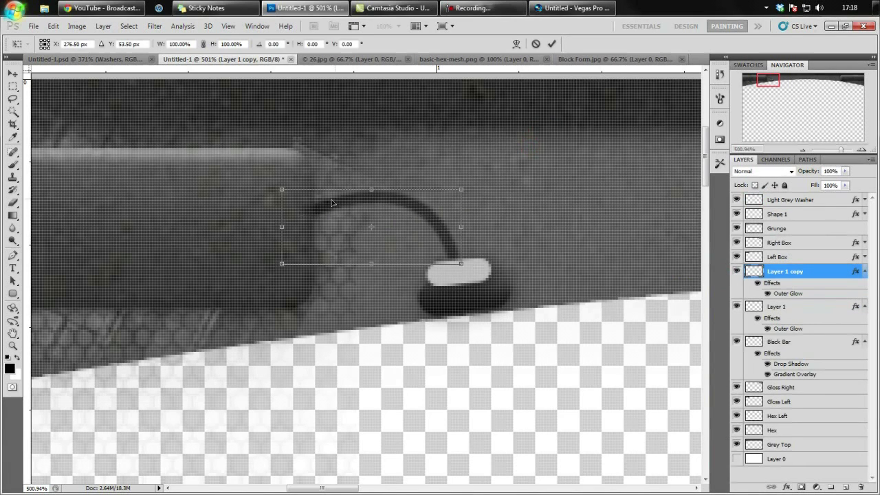
left_click_drag(256, 225, 370, 318)
key("Return")
key("p")
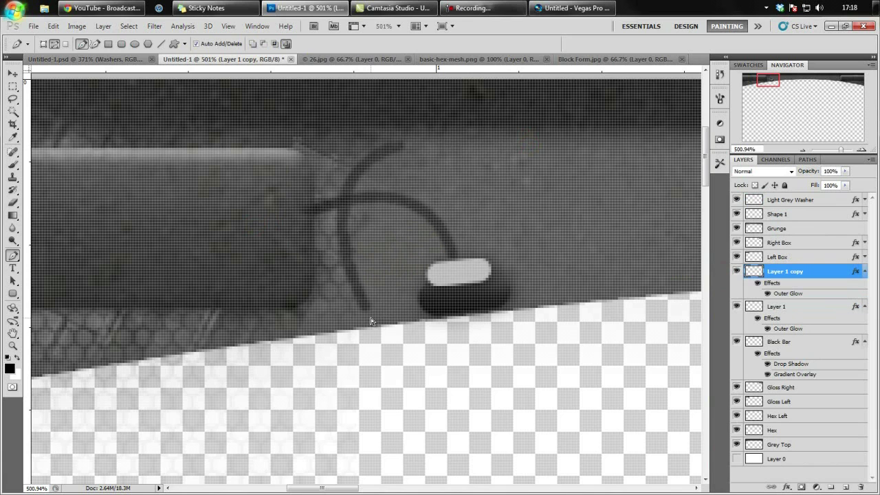
key("ctrl+z")
Flip the duplicated wire horizontally and move it to the opposite side of the washer
left_click(53, 26)
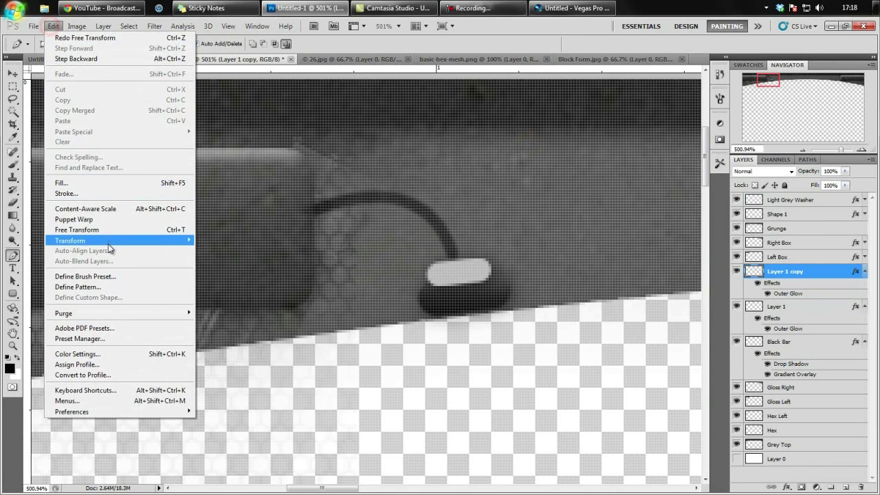
mouse_move(108, 246)
left_click(253, 355)
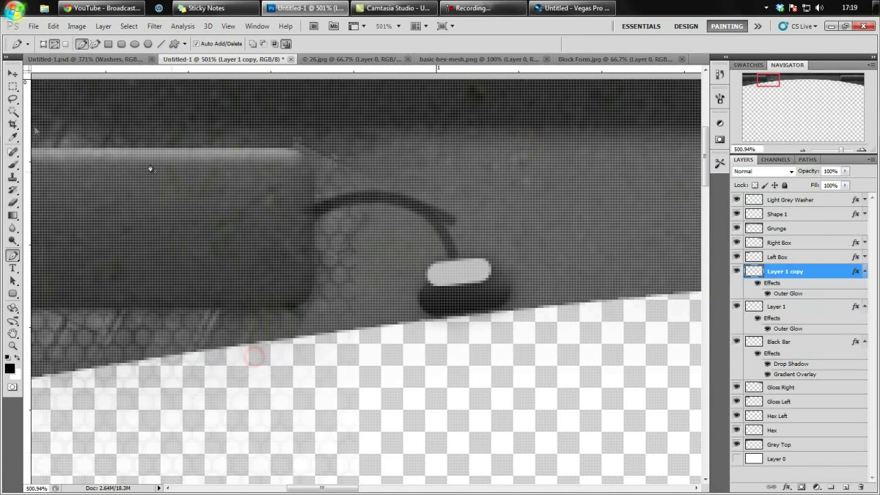
key("v")
left_click_drag(340, 204, 511, 204)
Rotate the duplicated wire on Layer 1 copy about 26 degrees counterclockwise and place its lower end at the washer
key("ctrl+t")
left_click_drag(656, 240, 630, 195)
left_click_drag(569, 222, 556, 198)
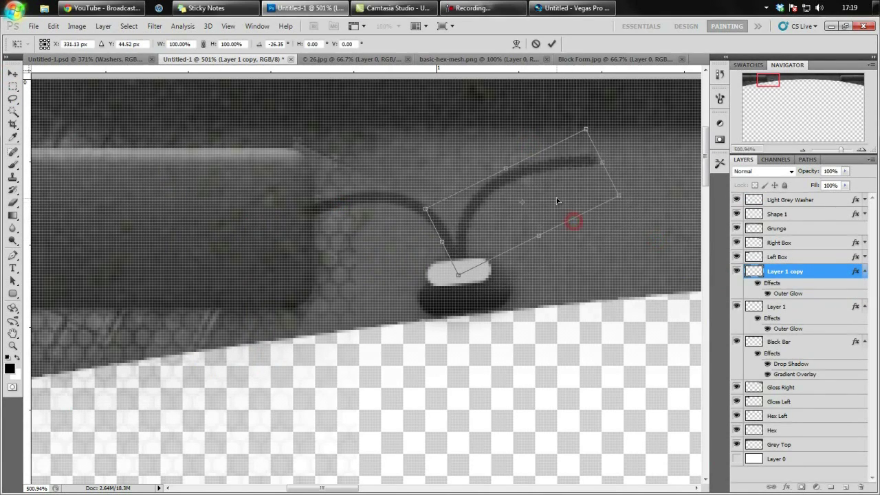
key("Return")
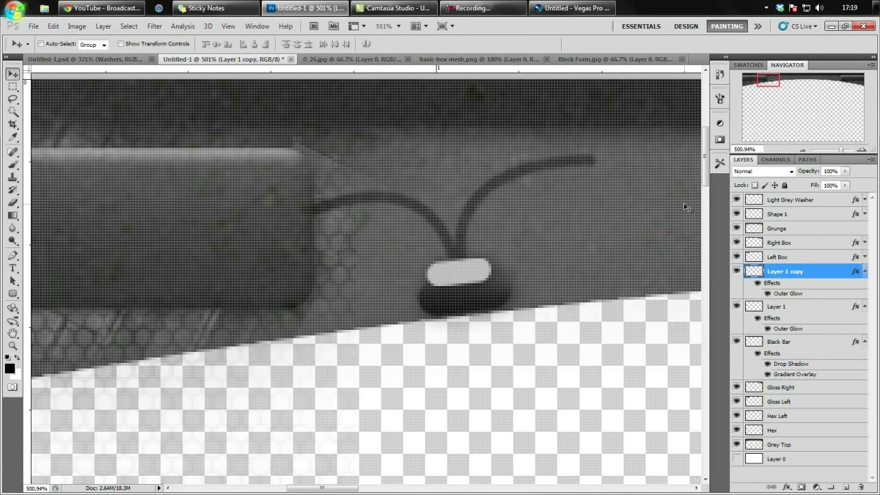
Draw a black rounded rectangle with a 10 px radius across the middle of the top bar and rasterize its layer
key("ctrl+0")
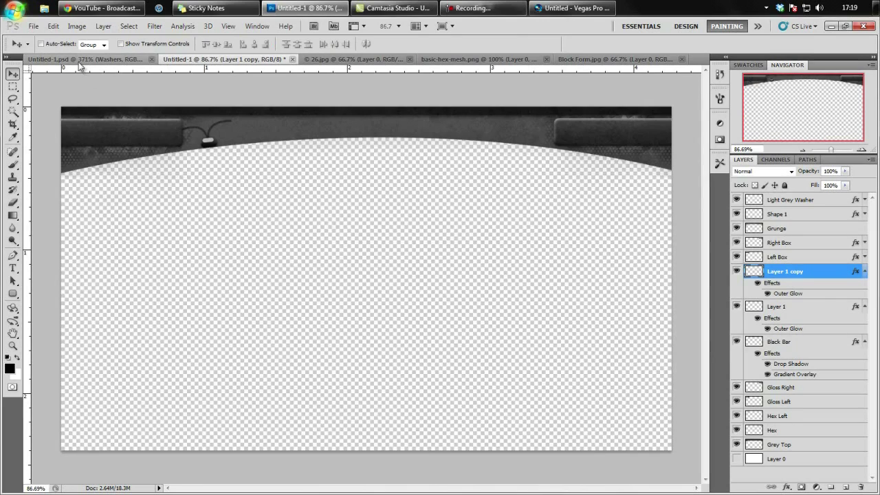
left_click(12, 294)
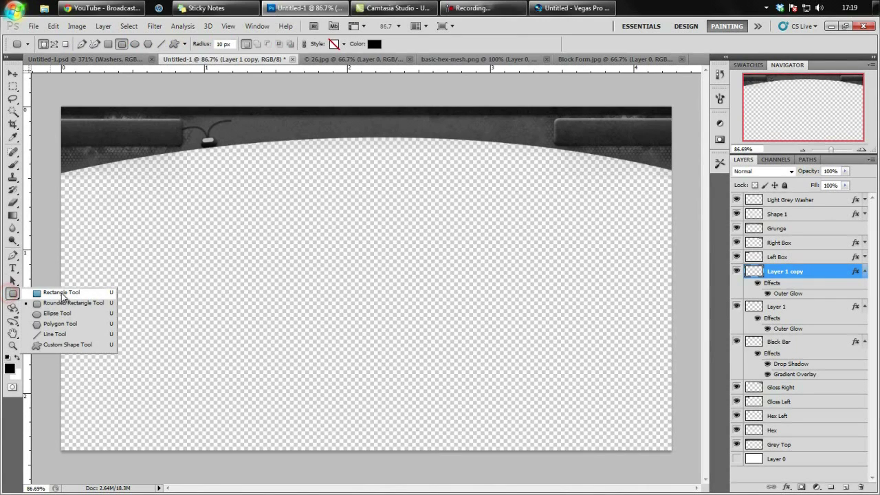
left_click(69, 302)
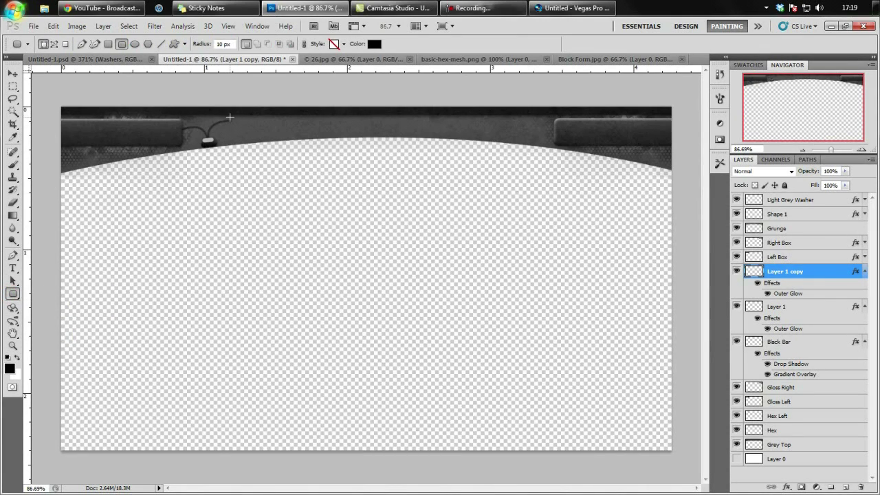
left_click_drag(231, 115, 508, 156)
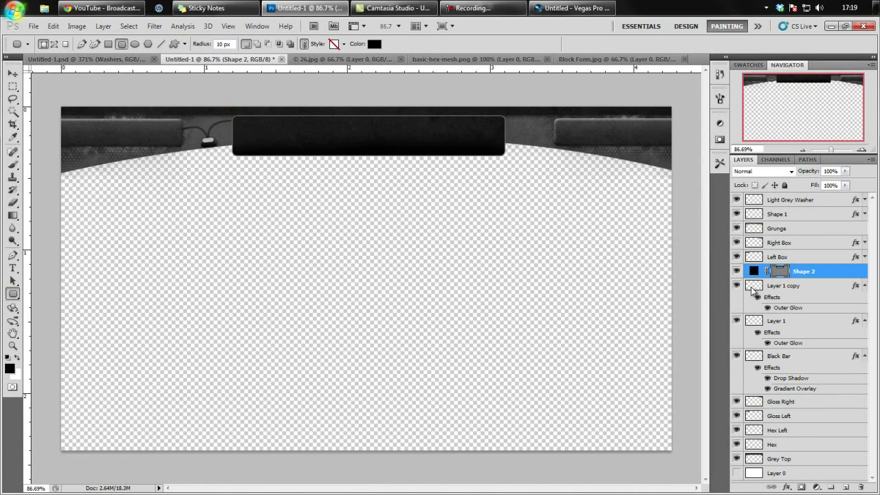
right_click(807, 275)
left_click(756, 319)
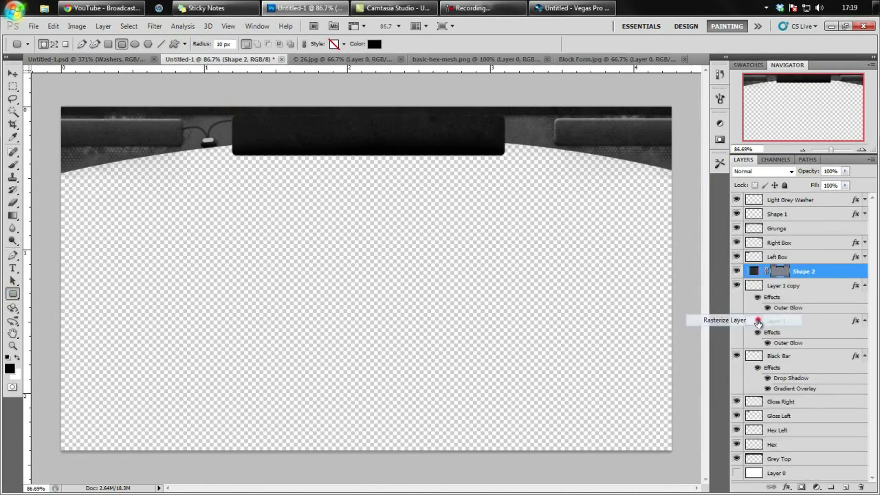
Copy the layer style of Right Box and paste it onto the Shape 2 layer
left_click(790, 243)
right_click(789, 241)
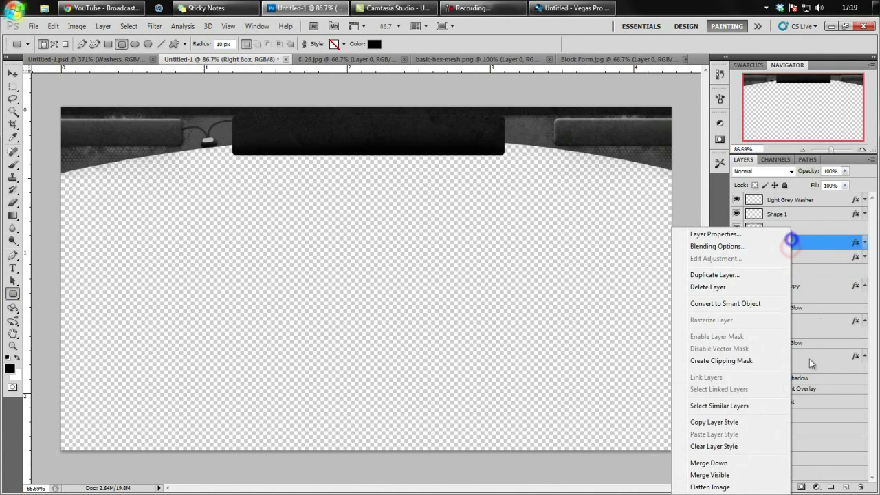
left_click(728, 422)
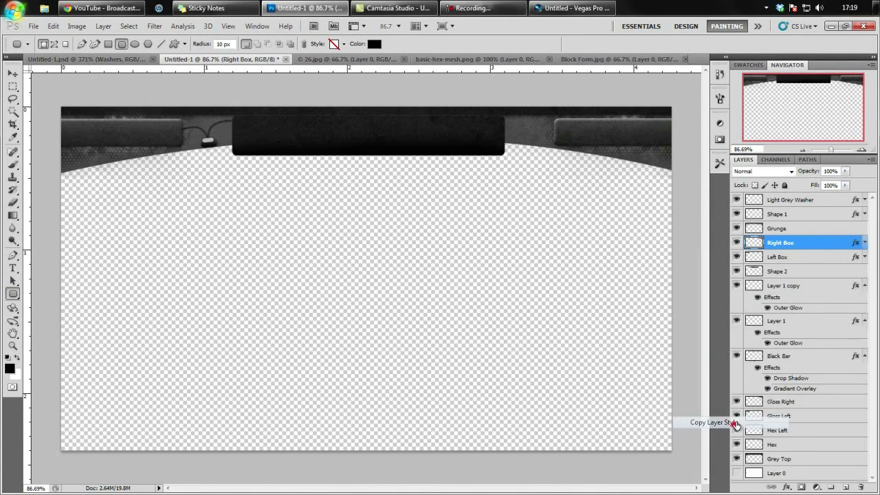
left_click(803, 273)
right_click(803, 274)
left_click(750, 434)
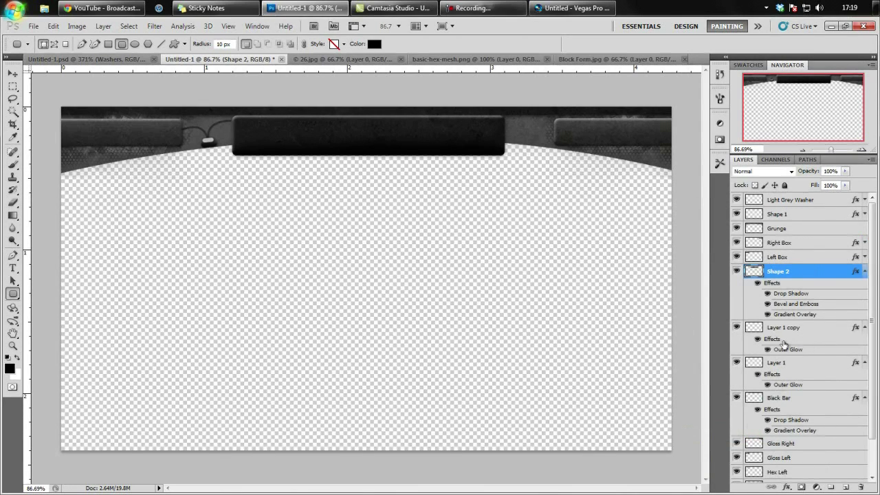
Collapse the effects lists of Shape 2 and both wire layers, and merge Layer 1 copy with Layer 1
scroll(783, 345, "down", 3)
scroll(791, 347, "up", 3)
left_click(863, 271)
left_click(863, 285)
left_click(863, 300)
left_click(820, 287)
left_click(822, 298, "shift")
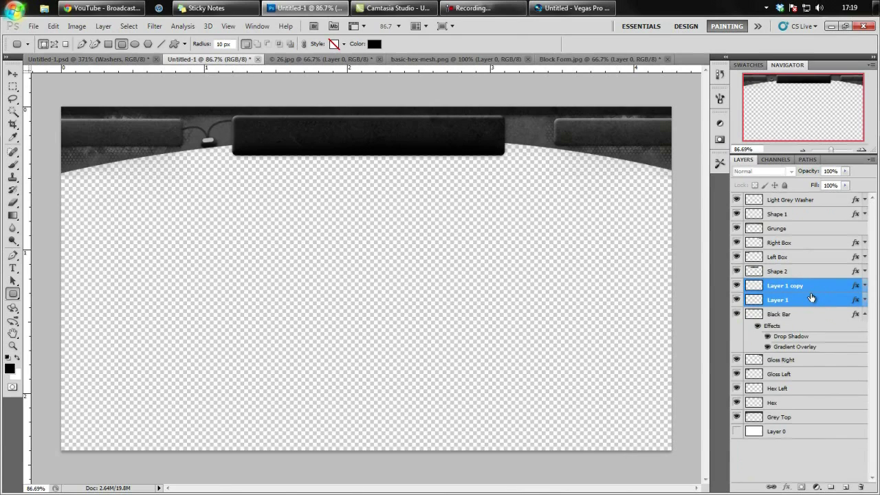
right_click(810, 297)
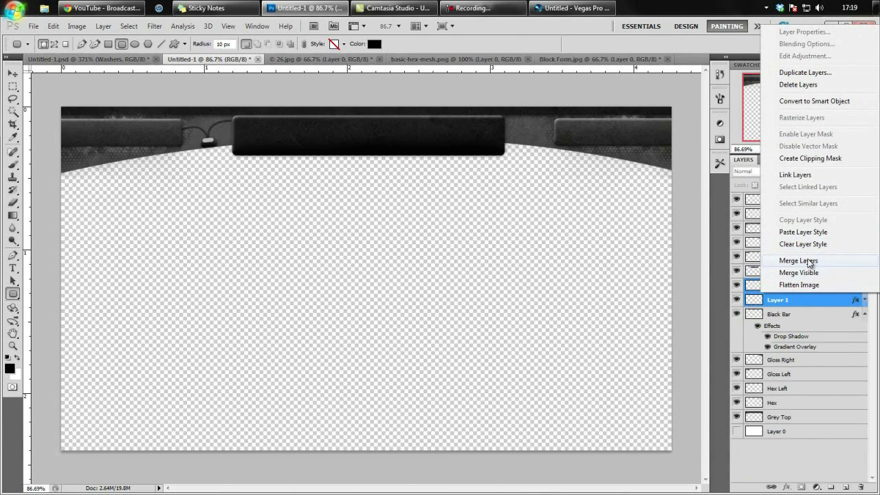
left_click(808, 262)
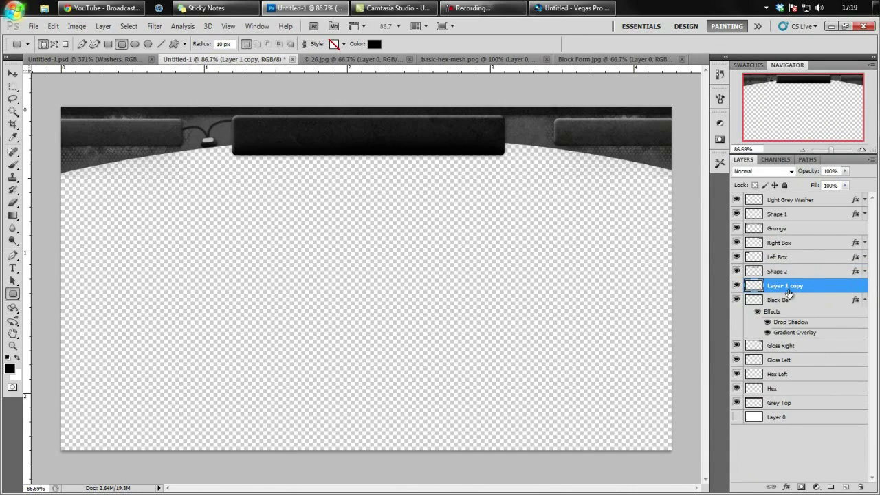
Duplicate the merged wires as Layer 1 copy 2 and move the copy into the gap between the center box and Right Box
right_click(794, 283)
left_click(802, 69)
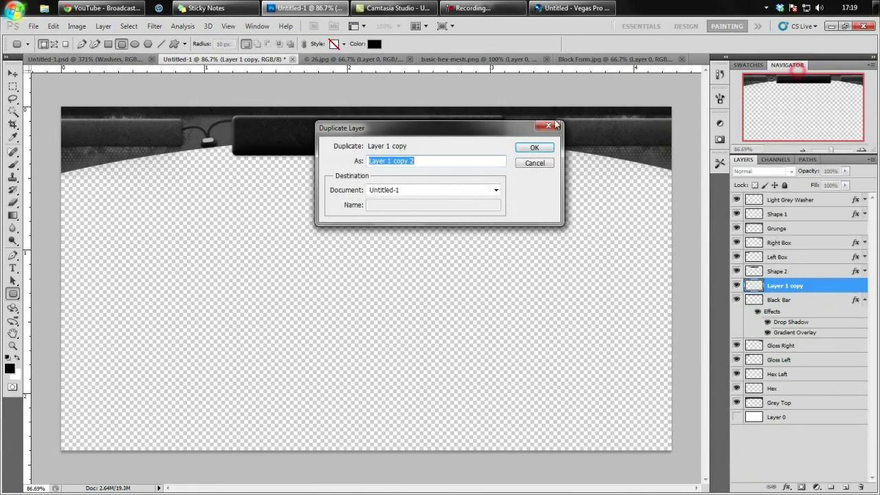
left_click(527, 145)
left_click(13, 74)
left_click_drag(193, 135, 517, 133)
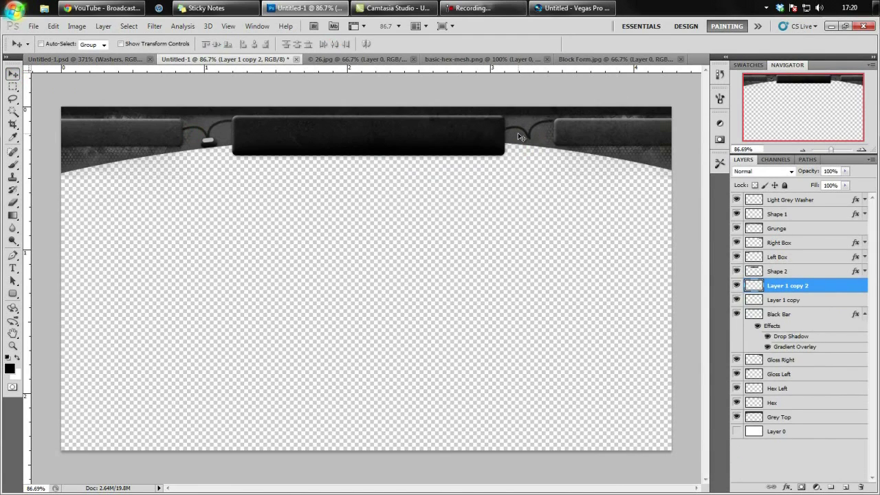
Flip the Layer 1 copy 2 wires horizontally and nudge them to bridge the center box and Right Box
key("ctrl+t")
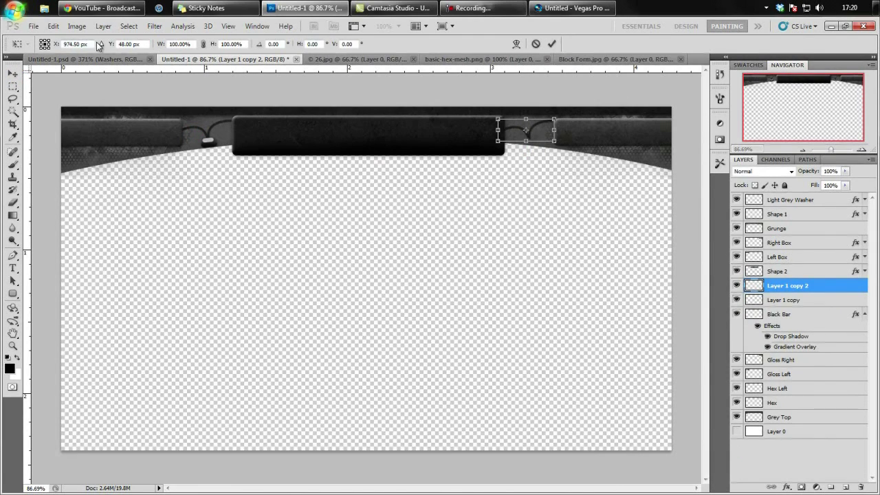
key("Return")
left_click(53, 26)
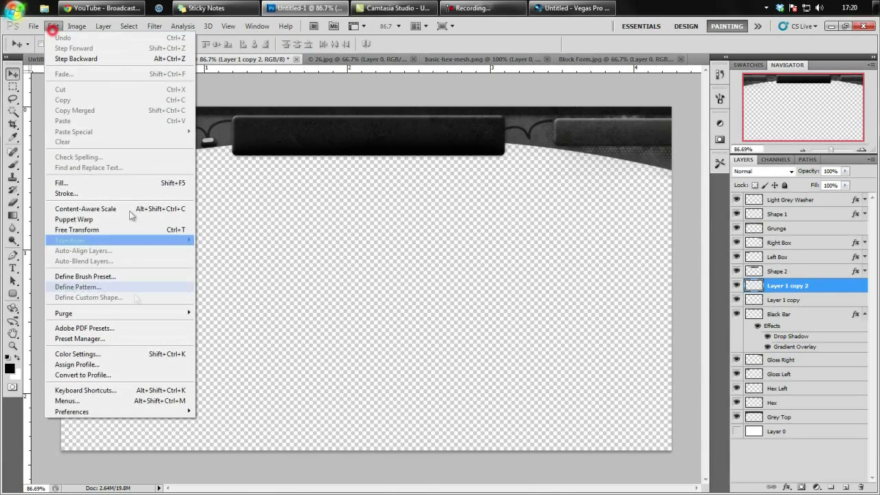
mouse_move(204, 242)
left_click(247, 355)
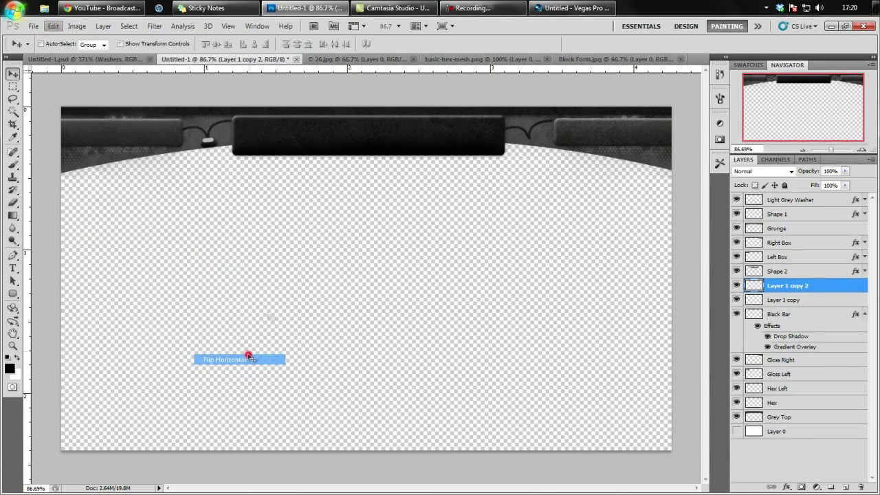
left_click_drag(529, 137, 531, 141)
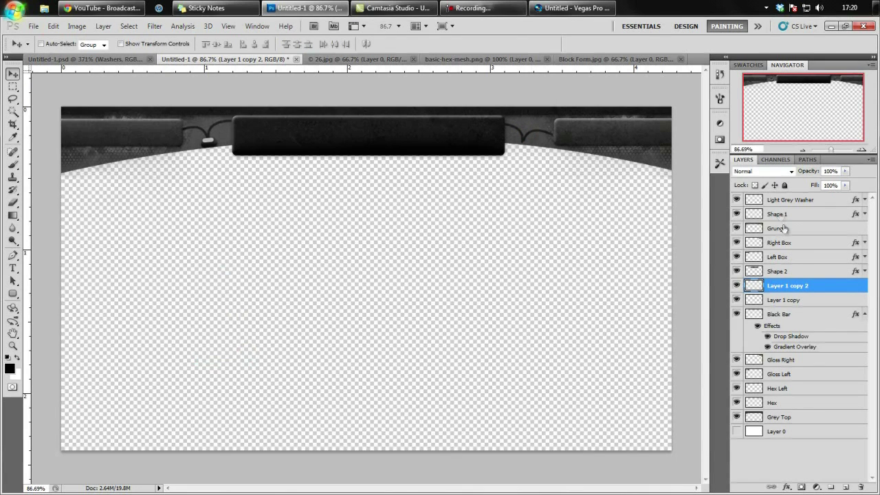
Duplicate the Light Grey Washer and Shape 1 layers together and move the copies onto the wires beside Right Box
left_click(865, 315)
left_click(821, 271)
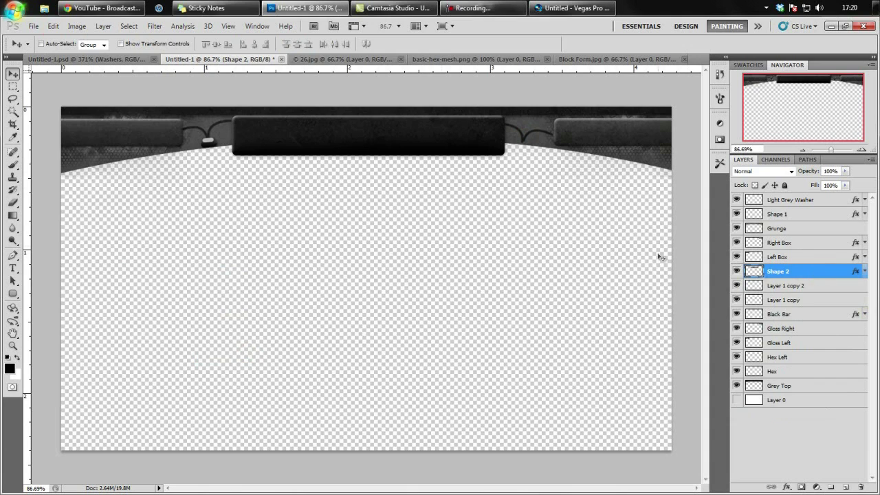
left_click(792, 199)
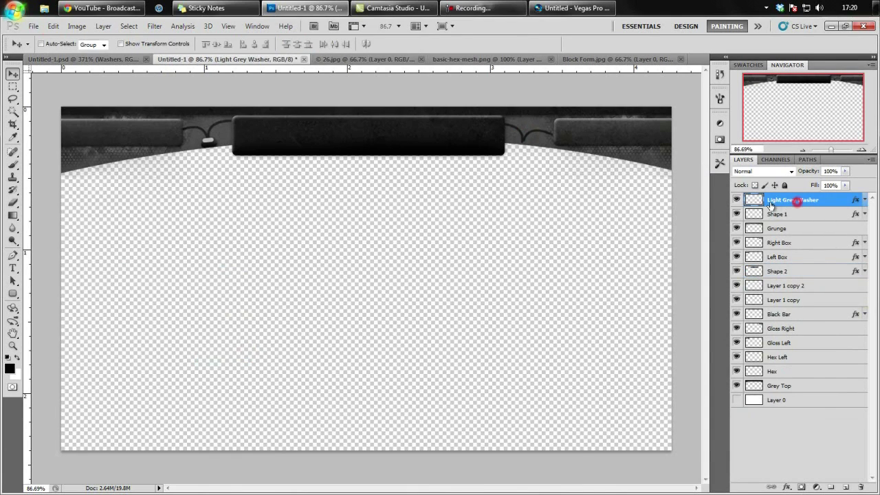
left_click(802, 213, "shift")
right_click(796, 197)
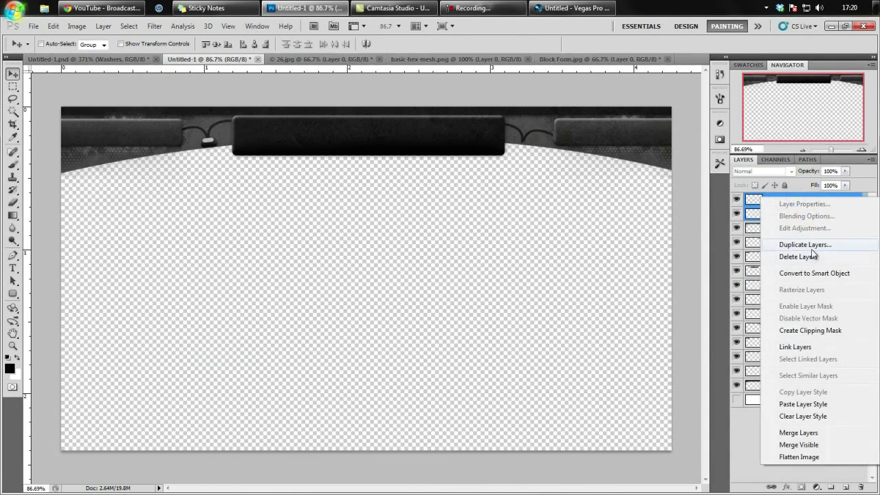
left_click(770, 245)
left_click(534, 151)
left_click_drag(208, 141, 522, 144)
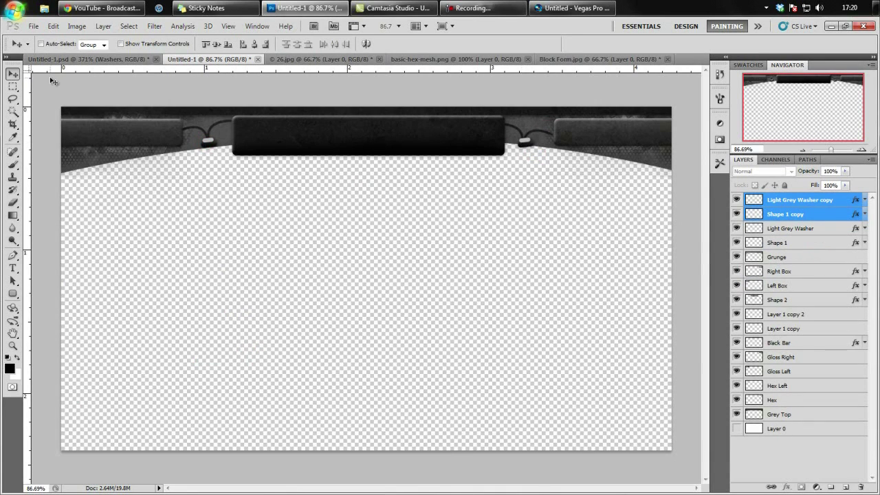
Flip the duplicated washer layers horizontally and nudge them to meet the wire ends at the arch edge
left_click(53, 25)
mouse_move(100, 241)
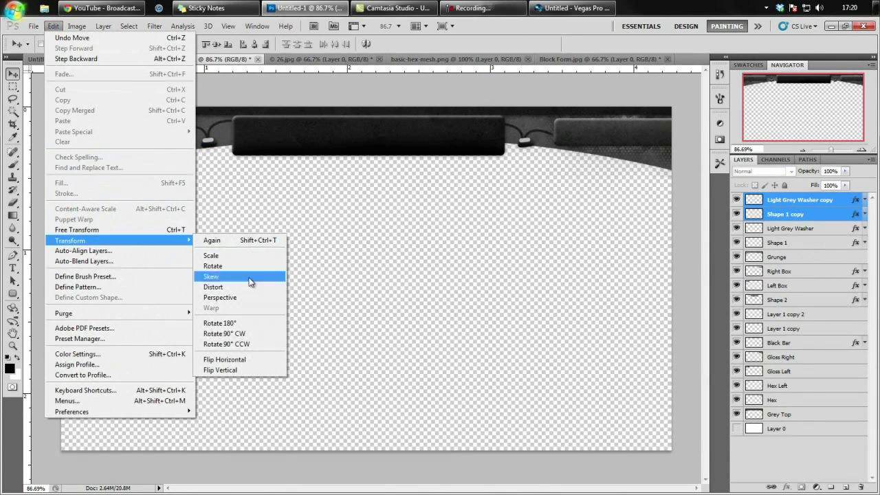
left_click(253, 361)
left_click_drag(525, 148, 521, 145)
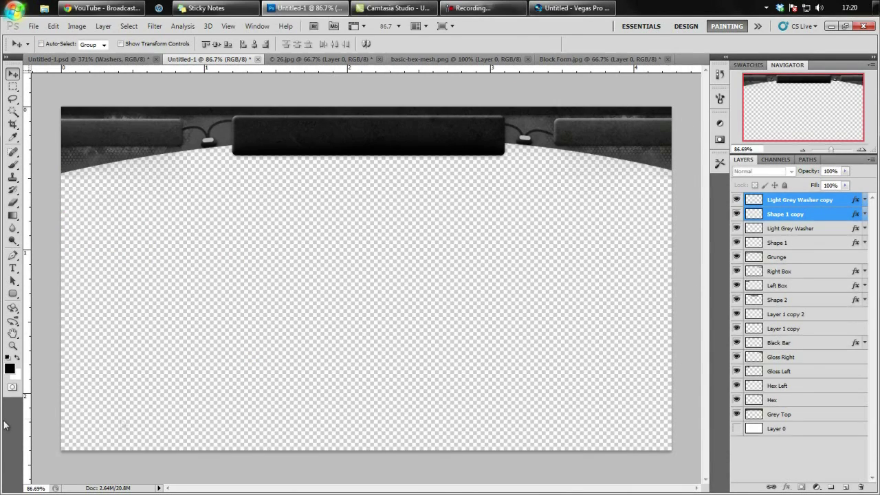
mouse_move(493, 4)
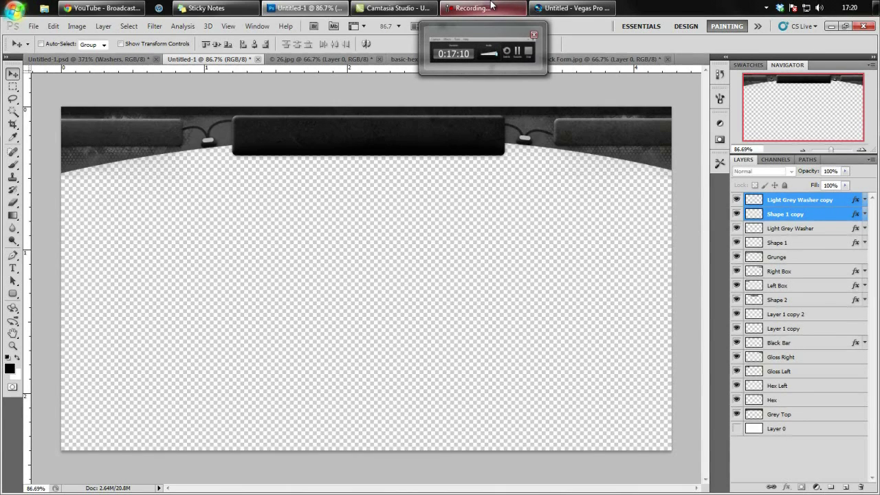